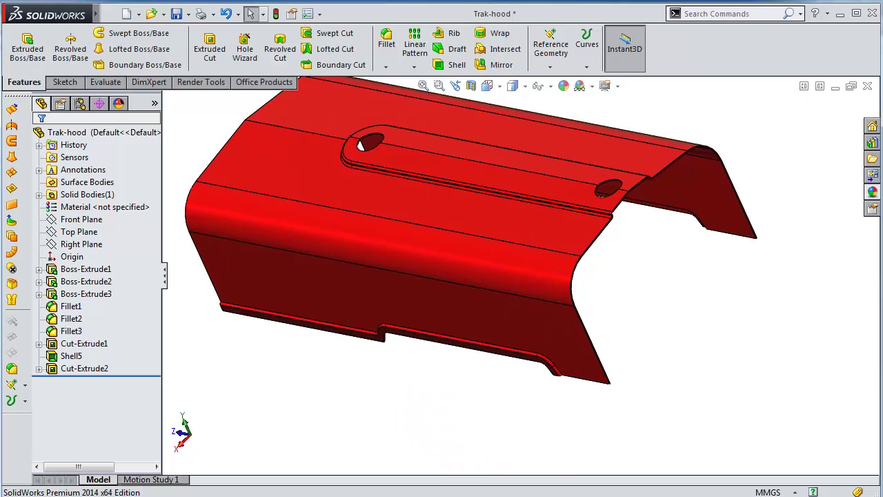
# Step: Create reference axis Axis2 through the cylindrical face of the hood's top hole
pyautogui.moveTo(419, 413); pyautogui.dragTo(588, 237, button='middle')
pyautogui.click(550, 66)
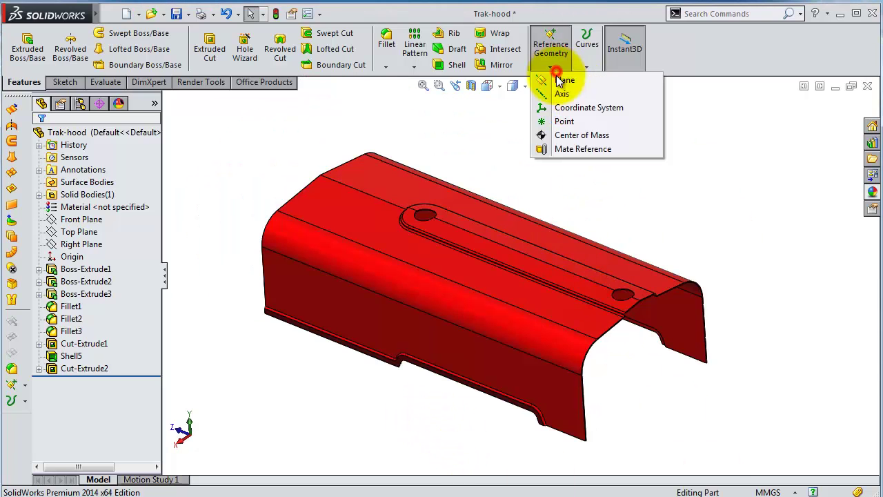
pyautogui.click(559, 95)
pyautogui.scroll(-5, 474, 228)
pyautogui.scroll(-2, 617, 180)
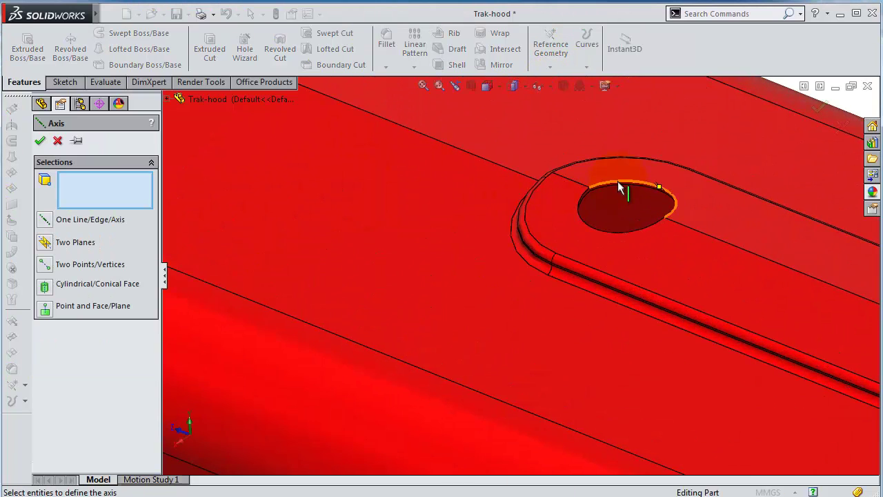
pyautogui.scroll(-2, 608, 204)
pyautogui.click(608, 206)
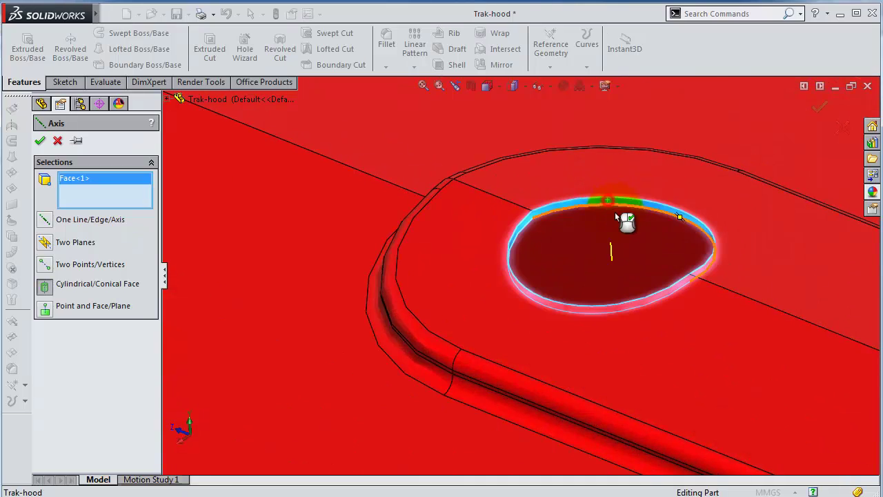
pyautogui.click(821, 106)
# Step: Drag Axis2's endpoints so it extends well above and down inside the hood
pyautogui.scroll(2, 590, 281)
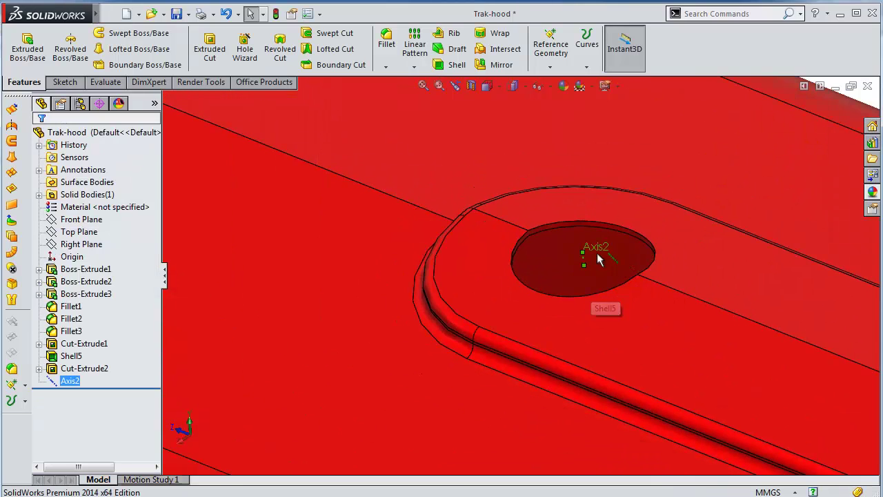
pyautogui.scroll(2, 580, 171)
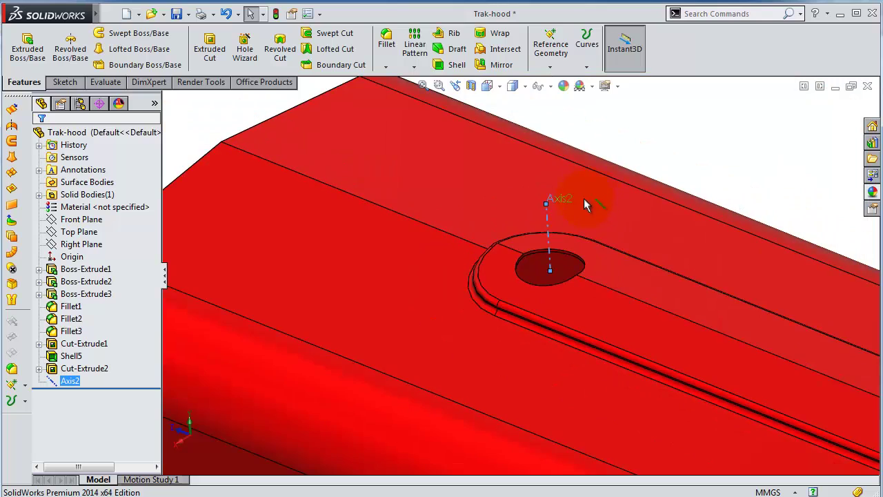
pyautogui.scroll(2, 587, 194)
pyautogui.scroll(2, 587, 156)
pyautogui.moveTo(538, 199); pyautogui.dragTo(536, 103)
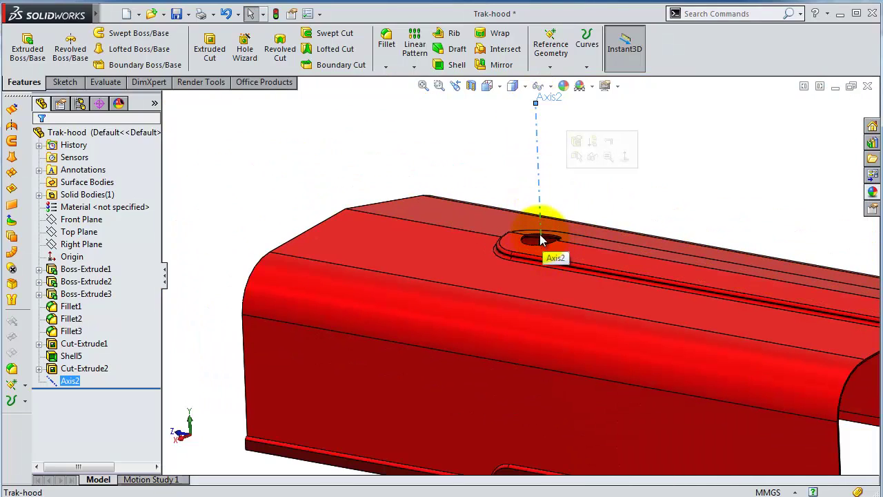
pyautogui.moveTo(538, 246)
pyautogui.mouseDown(button='middle')
pyautogui.moveTo(528, 292)
pyautogui.moveTo(487, 260)
pyautogui.moveTo(483, 286)
pyautogui.mouseUp(button='middle')
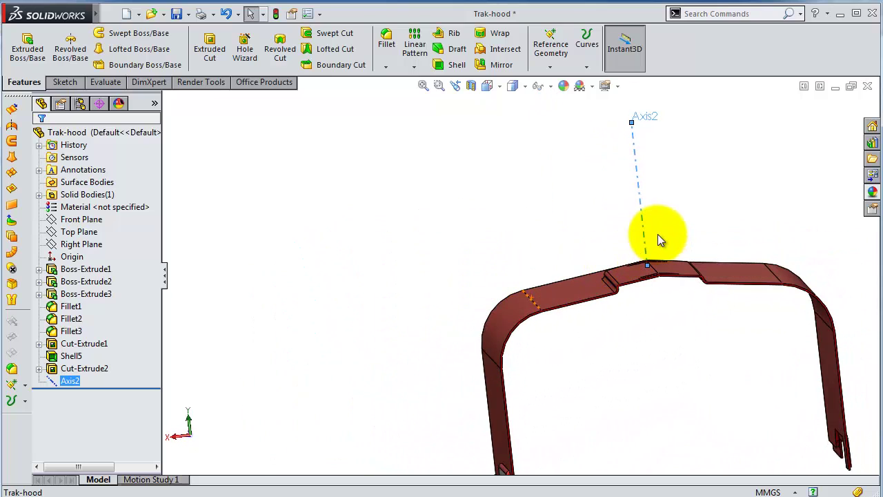
pyautogui.moveTo(646, 242); pyautogui.dragTo(662, 400)
pyautogui.moveTo(646, 202); pyautogui.dragTo(628, 103)
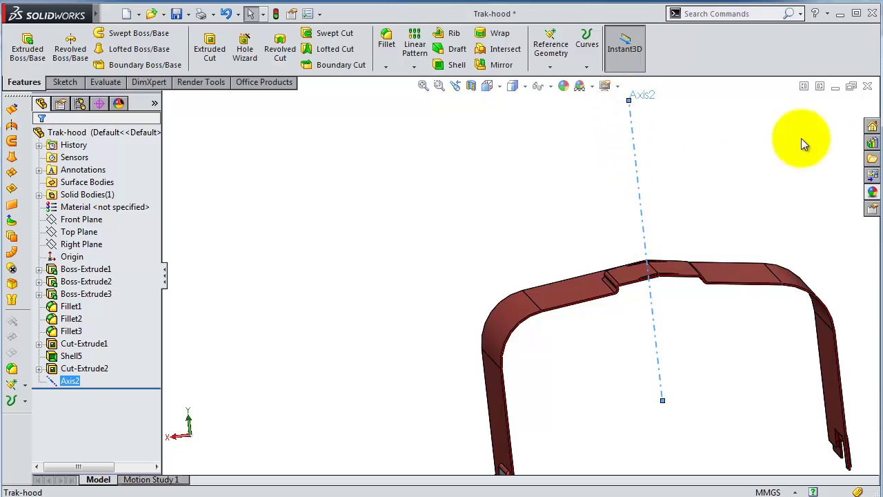
pyautogui.click(390, 246)
# Step: In a new 3D sketch, draw a line along Axis2 from inside the hood to above it
pyautogui.click(63, 83)
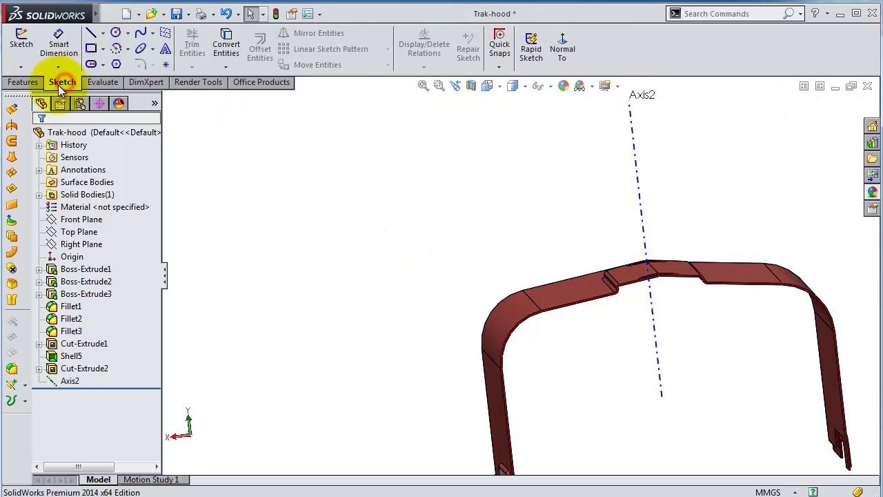
pyautogui.click(29, 91)
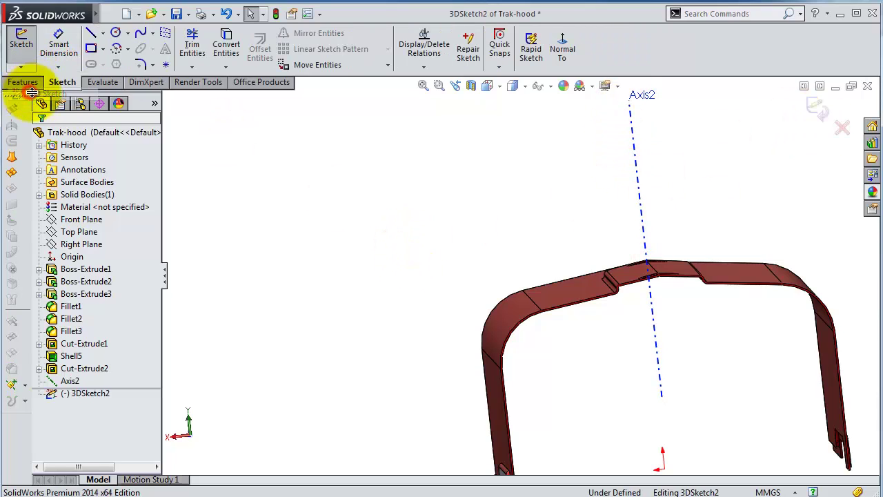
pyautogui.click(90, 33)
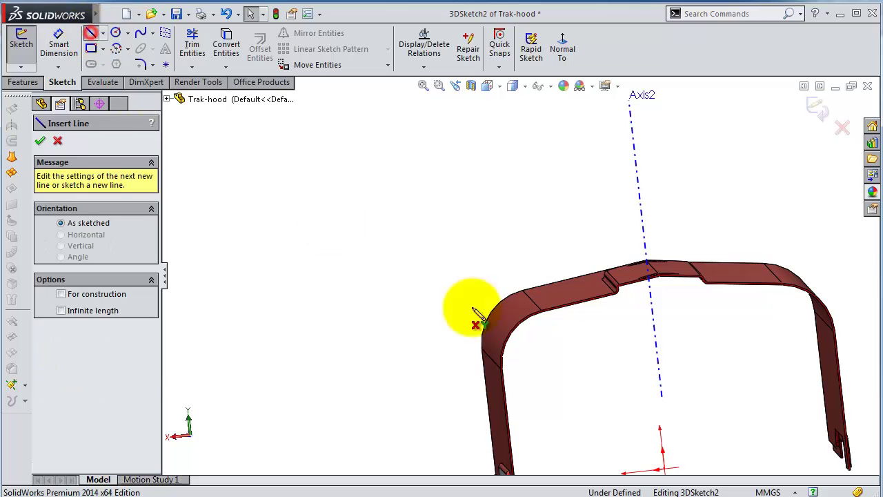
pyautogui.click(661, 378)
pyautogui.scroll(3, 651, 276)
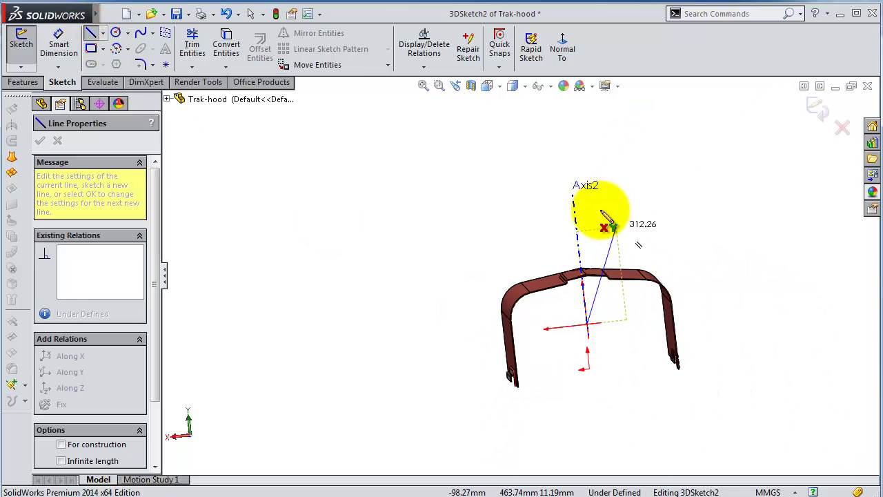
pyautogui.scroll(-2, 576, 207)
pyautogui.scroll(-2, 573, 214)
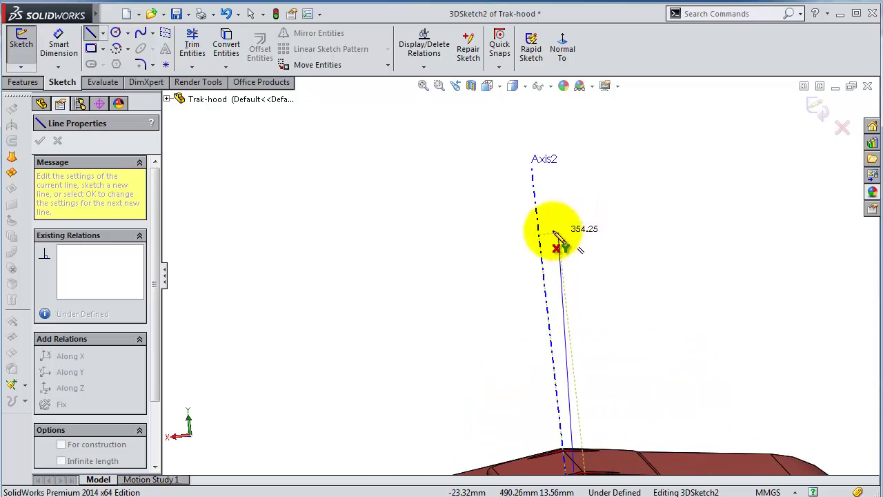
pyautogui.click(534, 184)
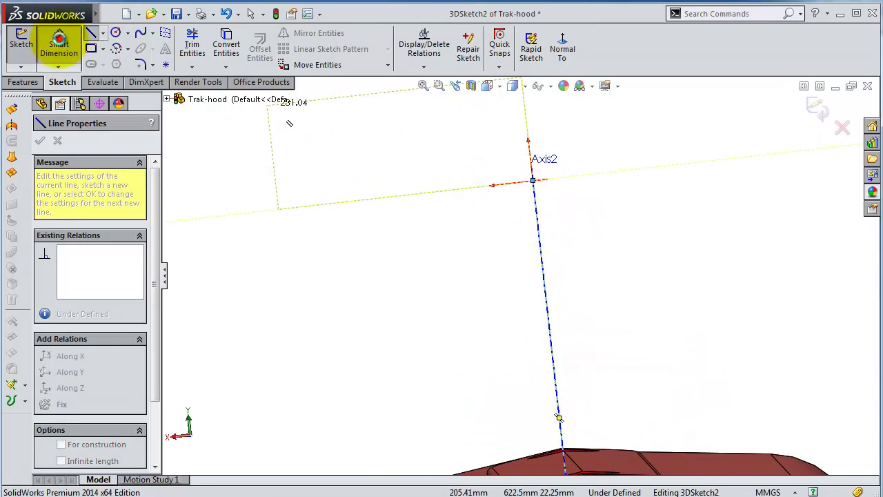
# Step: Dimension the line's length to 850 mm
pyautogui.click(58, 43)
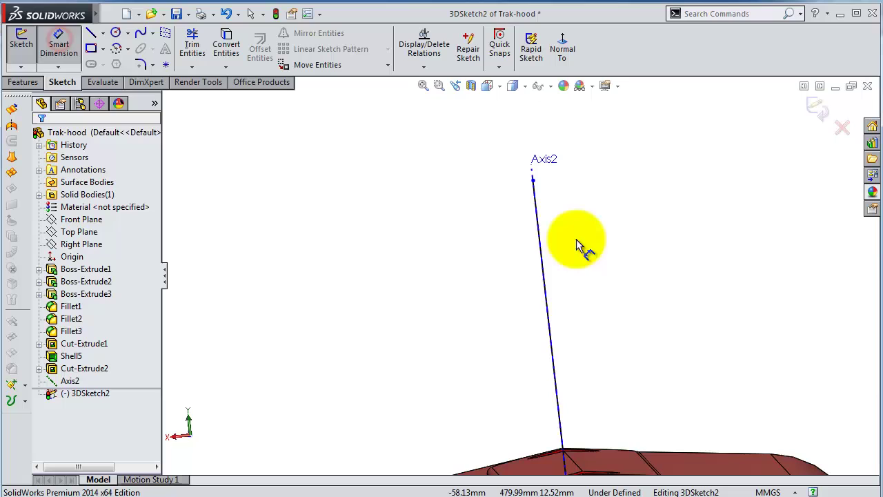
pyautogui.click(536, 243)
pyautogui.click(483, 247)
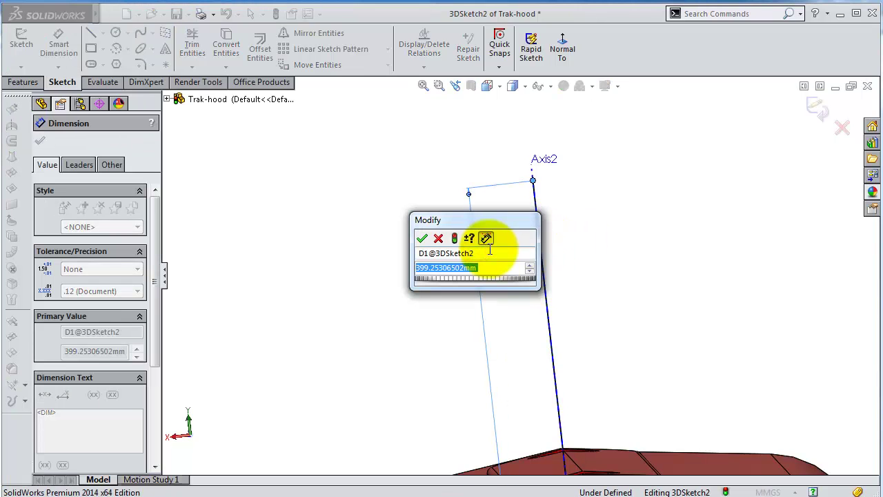
pyautogui.write('850')
pyautogui.press('Return')
# Step: Dimension the line's lower point 150 mm from the origin, fully defining the sketch
pyautogui.scroll(3, 538, 272)
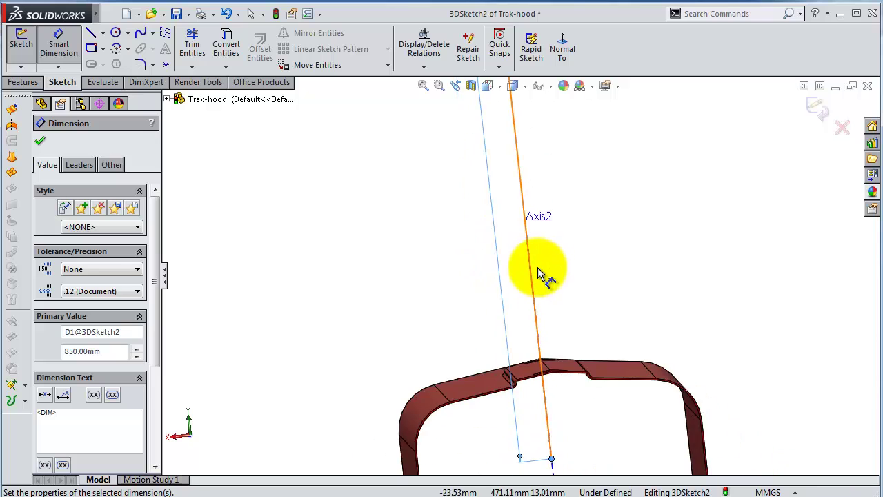
pyautogui.moveTo(538, 273)
pyautogui.mouseDown(button='middle')
pyautogui.moveTo(568, 404)
pyautogui.moveTo(557, 355)
pyautogui.moveTo(562, 389)
pyautogui.moveTo(450, 373)
pyautogui.mouseUp(button='middle')
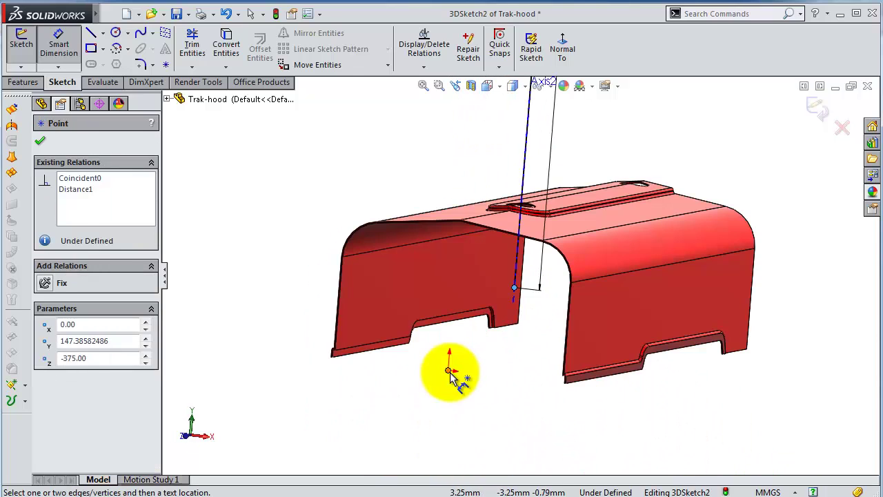
pyautogui.click(450, 372)
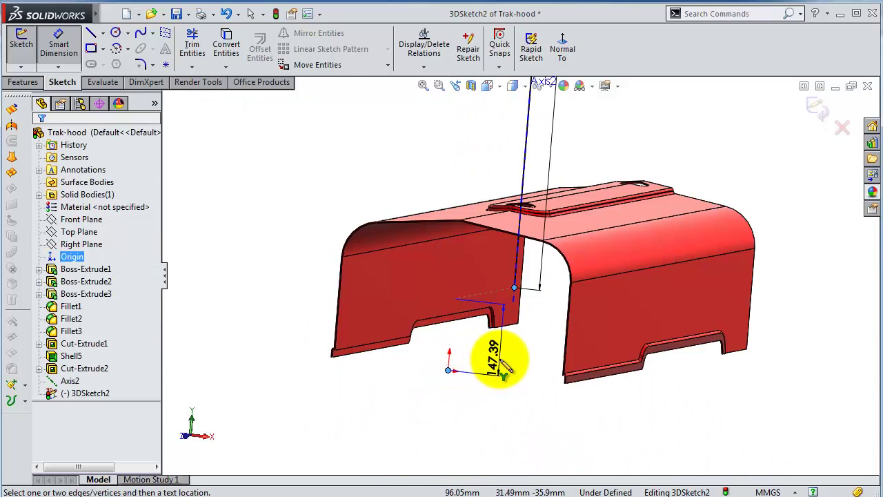
pyautogui.click(502, 365)
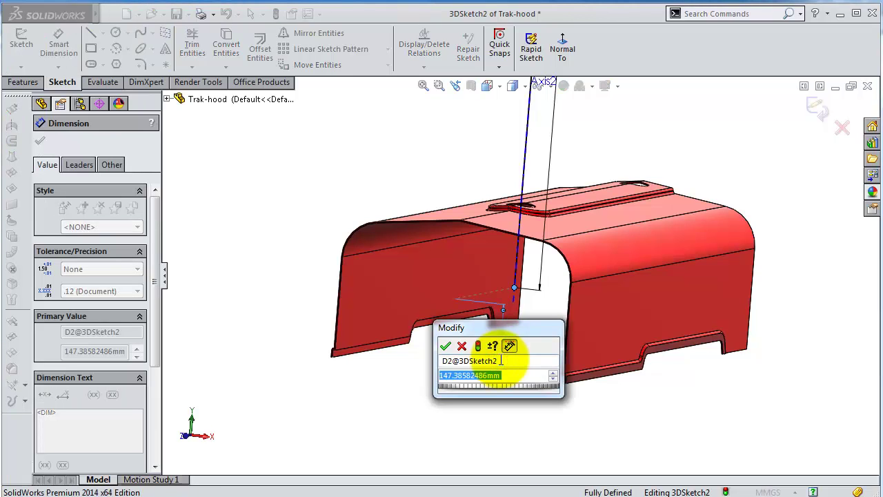
pyautogui.write('150')
pyautogui.press('Return')
pyautogui.moveTo(529, 347)
pyautogui.mouseDown(button='middle')
pyautogui.moveTo(552, 323)
pyautogui.moveTo(575, 359)
pyautogui.moveTo(550, 354)
pyautogui.mouseUp(button='middle')
pyautogui.scroll(3, 686, 228)
pyautogui.click(698, 181)
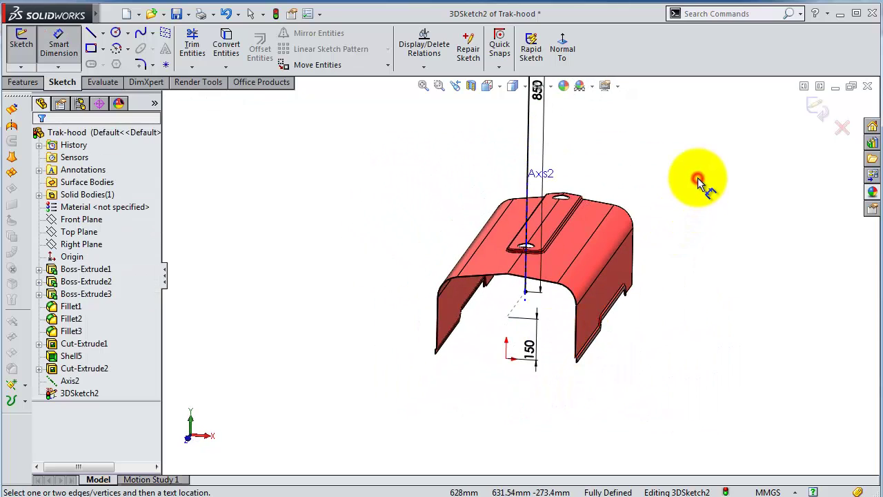
pyautogui.scroll(3, 695, 181)
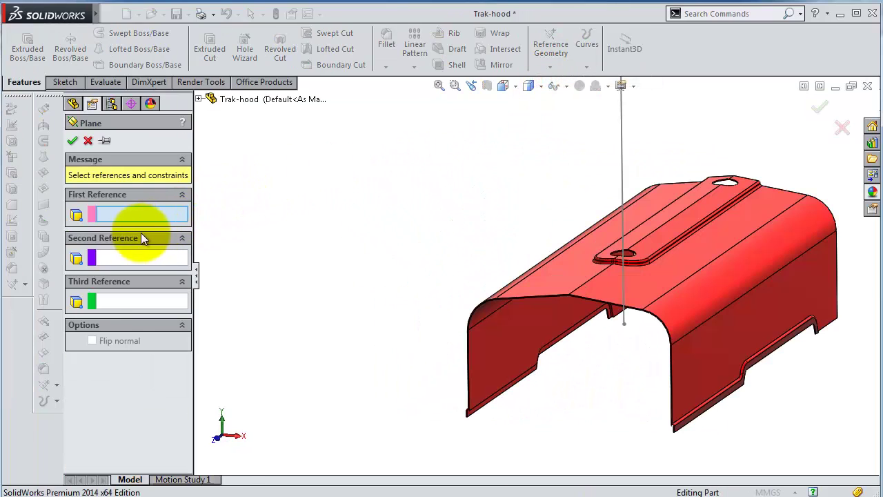
# Step: Create Plane2 parallel to Top Plane through the 3D sketch's lower point
pyautogui.click(198, 100)
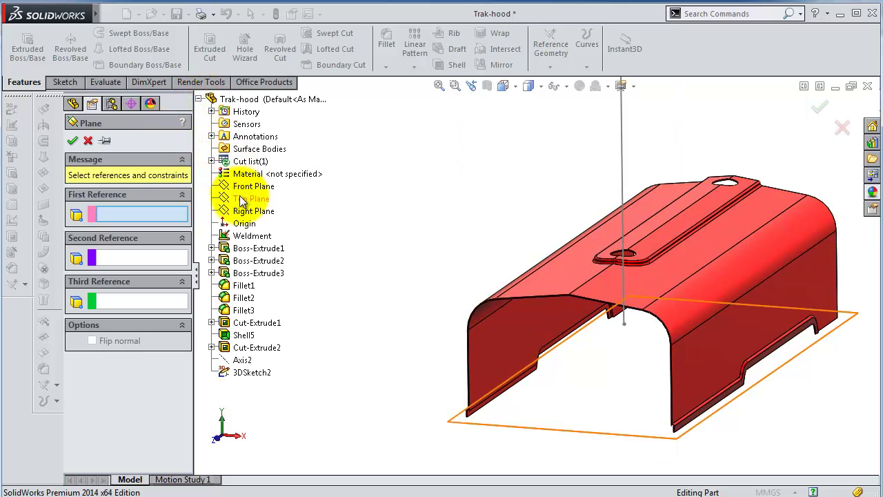
pyautogui.click(249, 199)
pyautogui.click(624, 325)
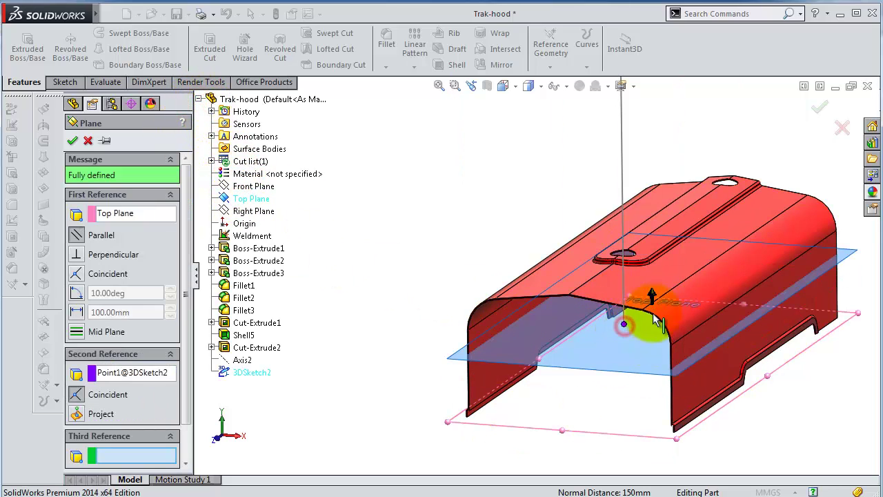
pyautogui.click(819, 107)
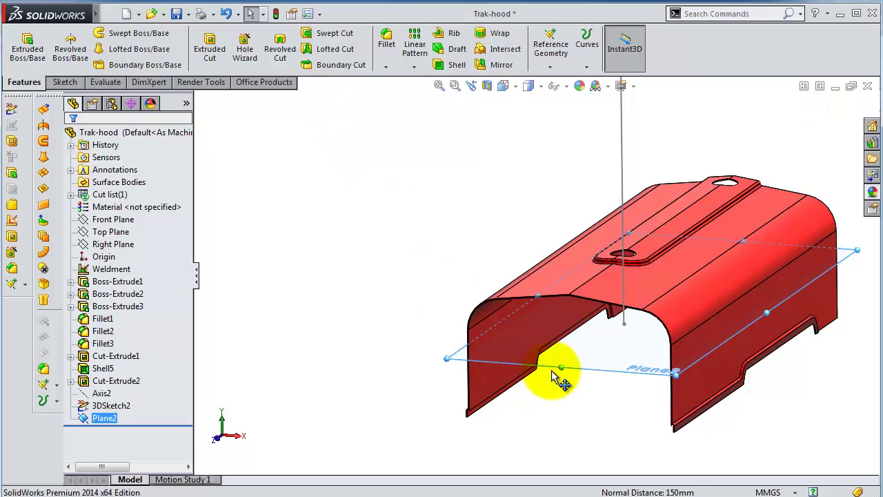
# Step: Start a sketch on Plane2 and draw a circle centred on the hood's top hole
pyautogui.click(598, 368)
pyautogui.click(648, 321)
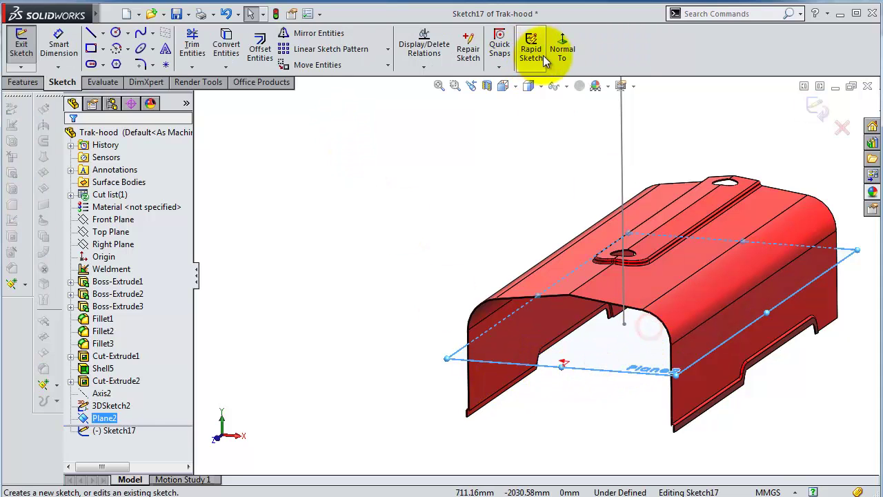
pyautogui.click(562, 45)
pyautogui.click(115, 33)
pyautogui.scroll(-3, 601, 253)
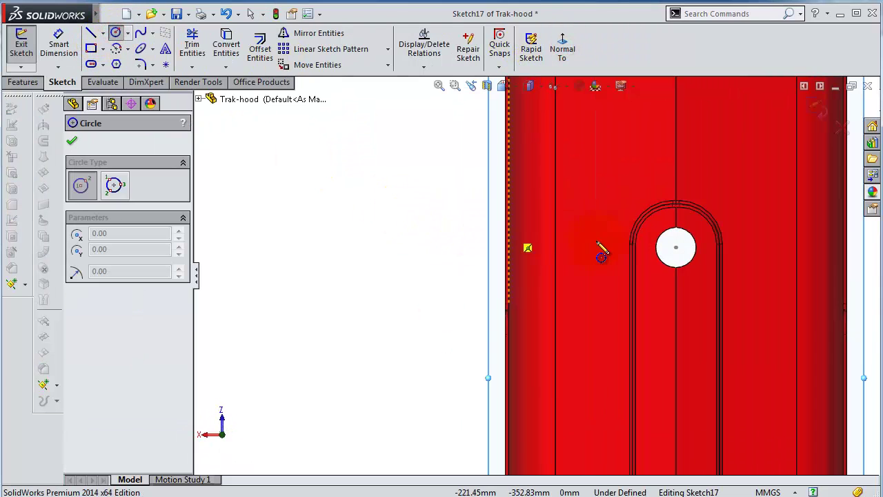
pyautogui.scroll(-2, 670, 250)
pyautogui.scroll(-2, 683, 286)
pyautogui.click(667, 267)
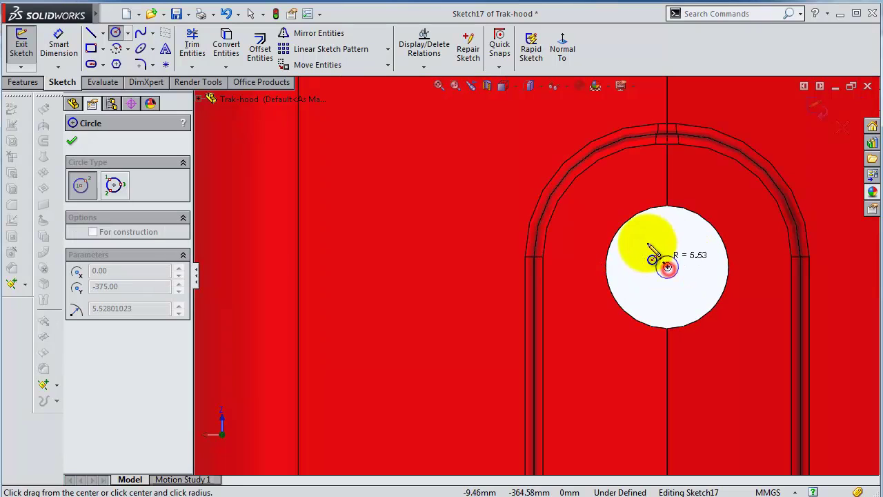
pyautogui.click(641, 241)
# Step: Dimension the circle to 40 mm diameter and exit the sketch
pyautogui.click(57, 45)
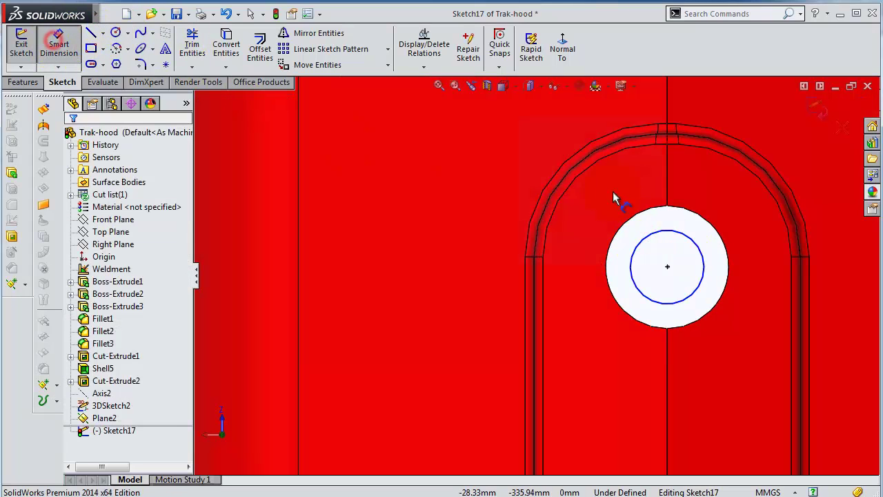
pyautogui.click(647, 245)
pyautogui.click(457, 225)
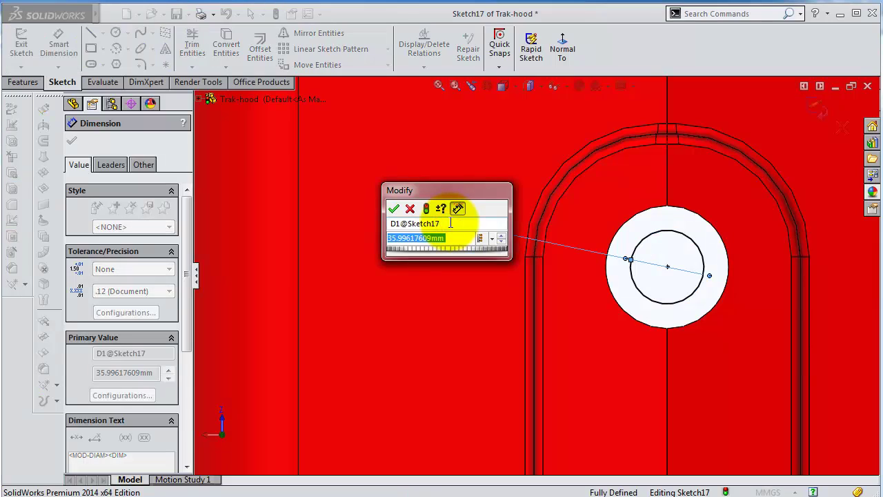
pyautogui.write('40')
pyautogui.press('Return')
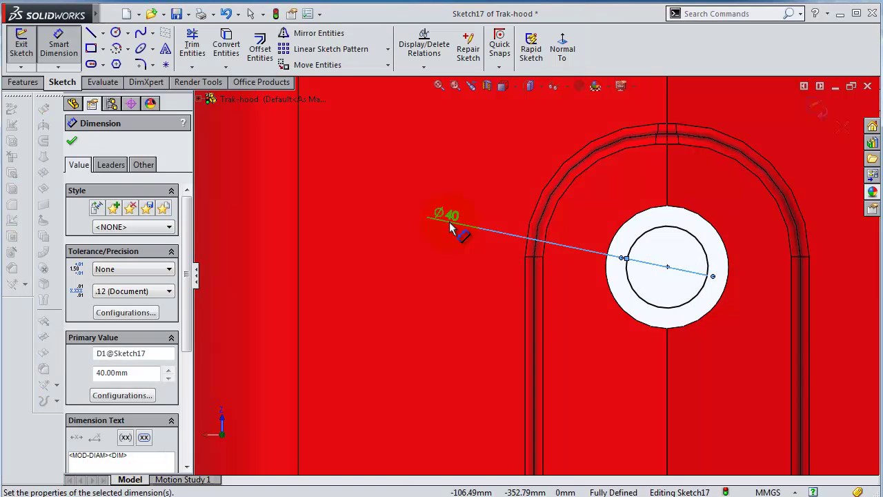
pyautogui.click(816, 110)
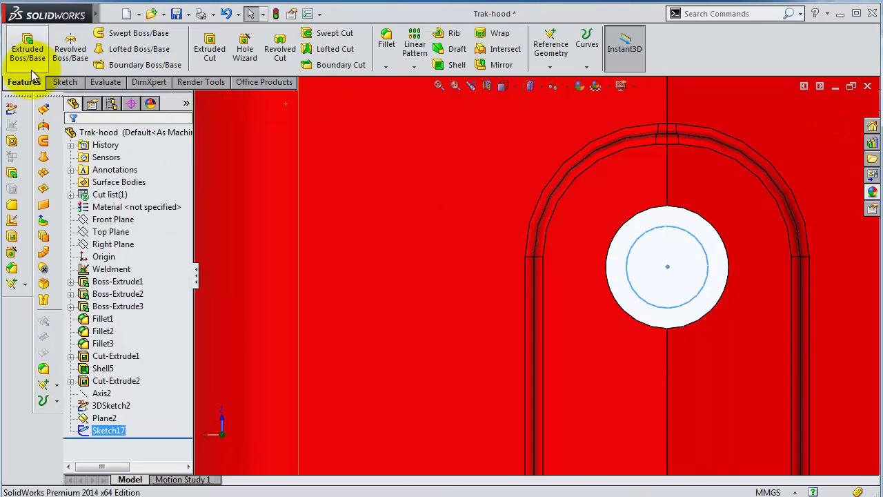
# Step: Sweep the 40 mm circle along the 3D line as a 5 mm thin-walled tube
pyautogui.click(123, 35)
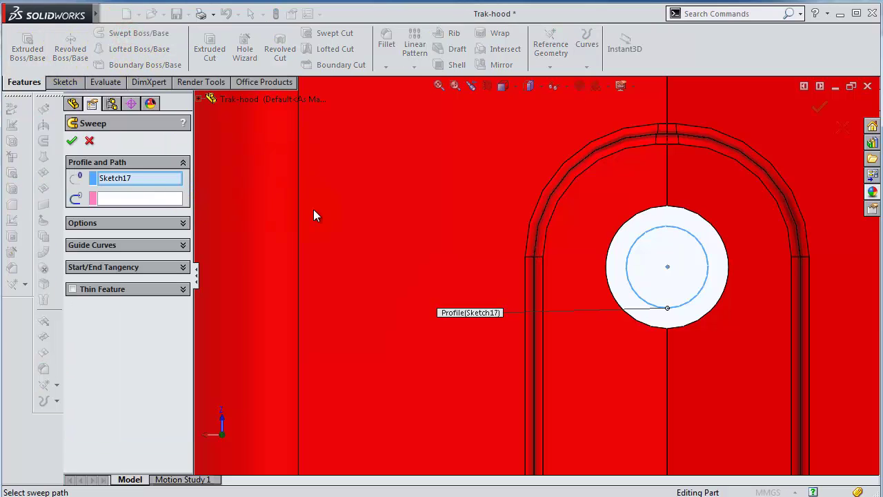
pyautogui.click(668, 269)
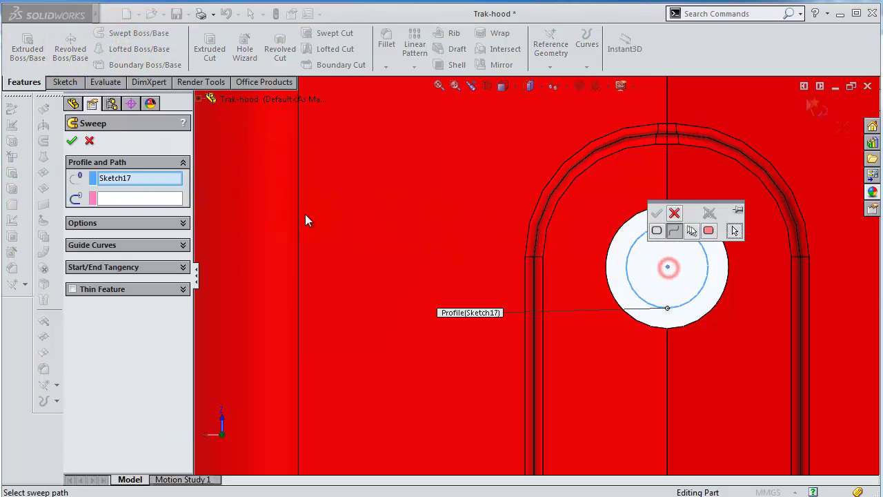
pyautogui.click(124, 195)
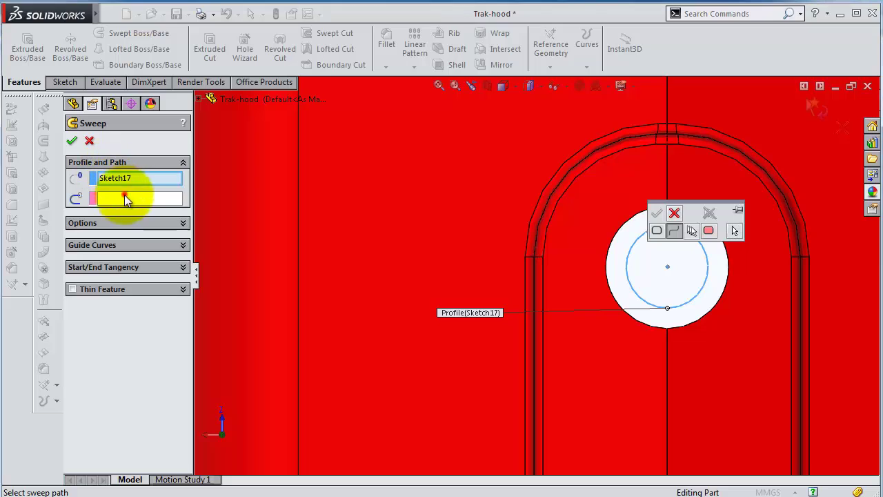
pyautogui.moveTo(674, 279)
pyautogui.mouseDown(button='middle')
pyautogui.moveTo(657, 284)
pyautogui.moveTo(659, 277)
pyautogui.mouseUp(button='middle')
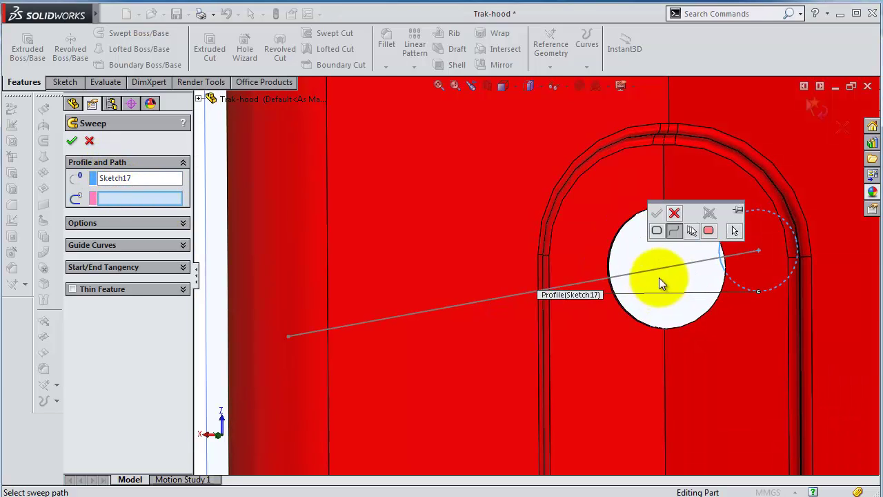
pyautogui.click(661, 272)
pyautogui.click(656, 214)
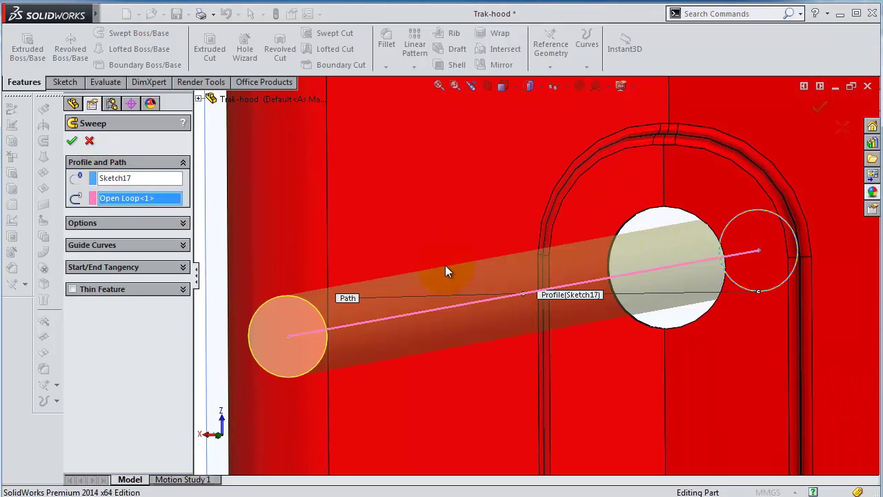
pyautogui.click(71, 290)
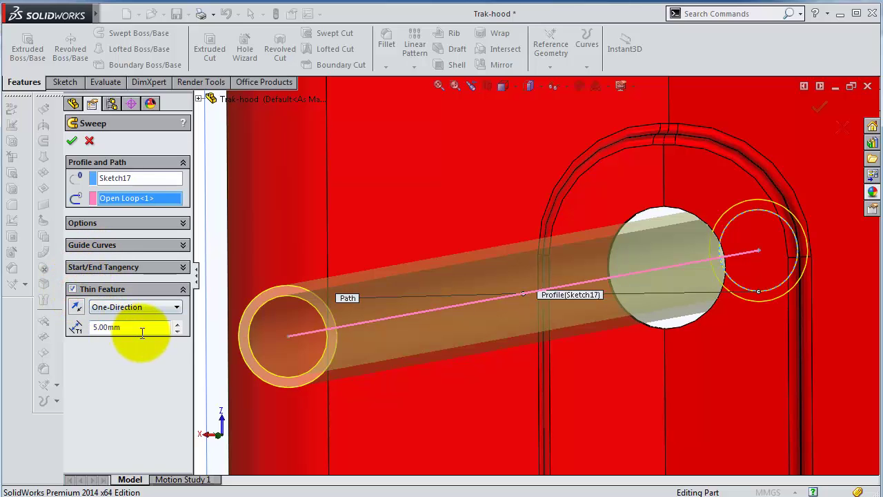
pyautogui.hotkey('ctrl', '1')
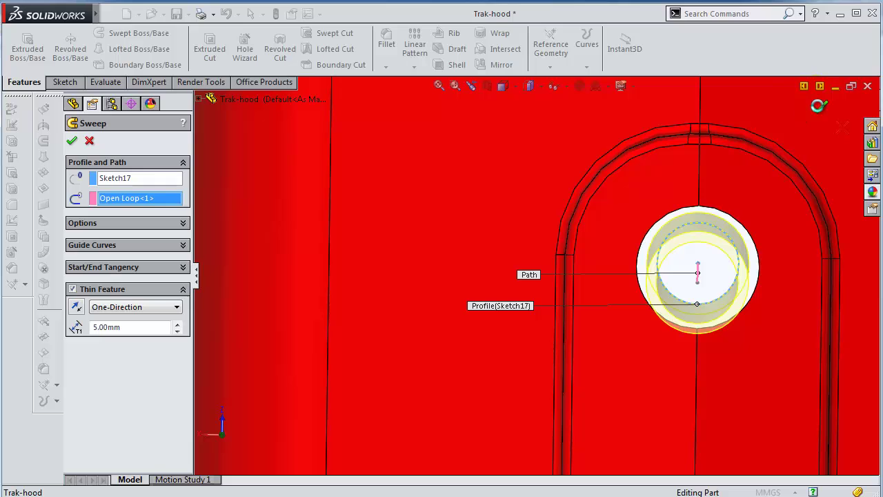
pyautogui.press('Return')
# Step: Start a new sketch, Sketch18, on the Right Plane
pyautogui.moveTo(690, 280); pyautogui.dragTo(624, 277, button='middle')
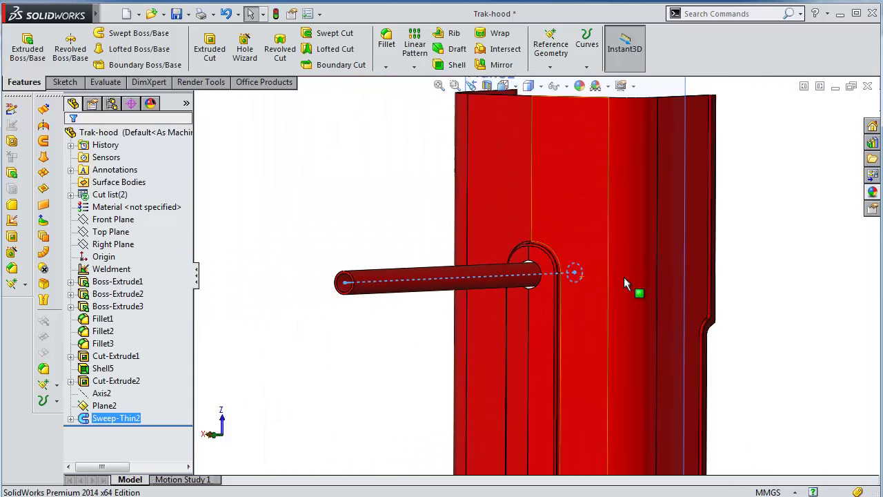
pyautogui.click(361, 331)
pyautogui.moveTo(481, 314); pyautogui.dragTo(483, 370, button='middle')
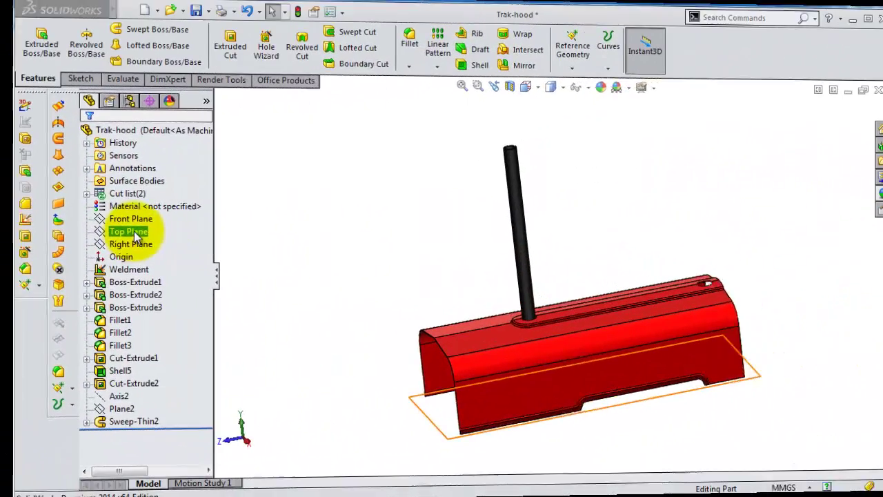
pyautogui.click(132, 244)
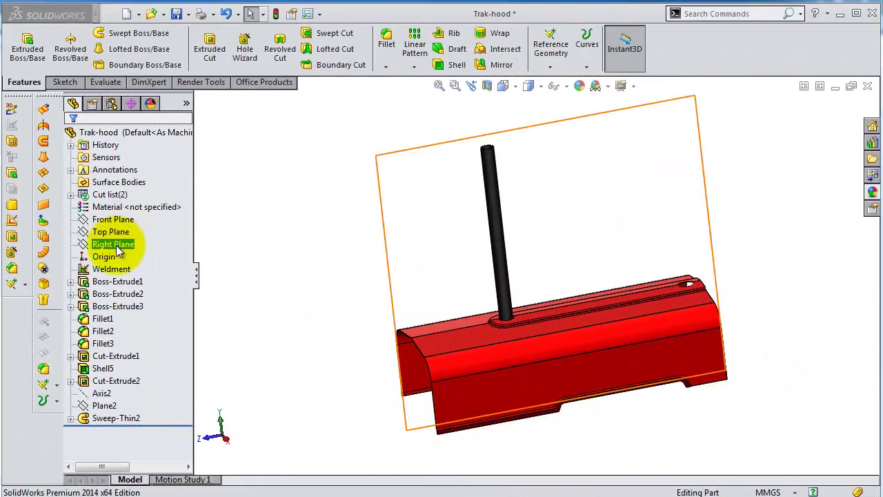
pyautogui.click(138, 228)
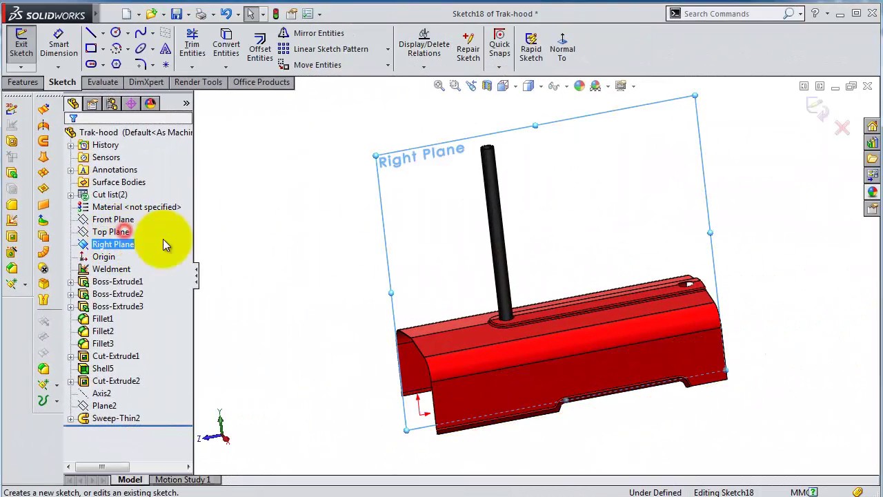
# Step: Draw a slanted 3-point corner rectangle above the pipe end
pyautogui.click(563, 47)
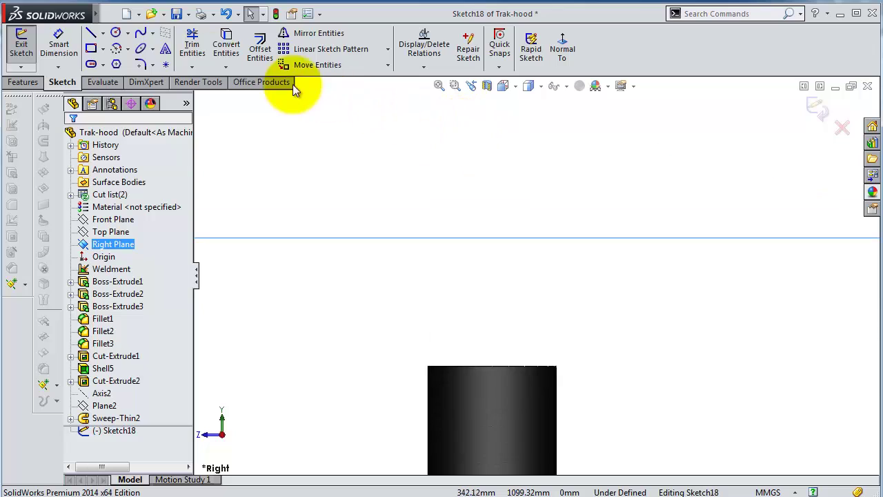
pyautogui.click(90, 48)
pyautogui.click(102, 48)
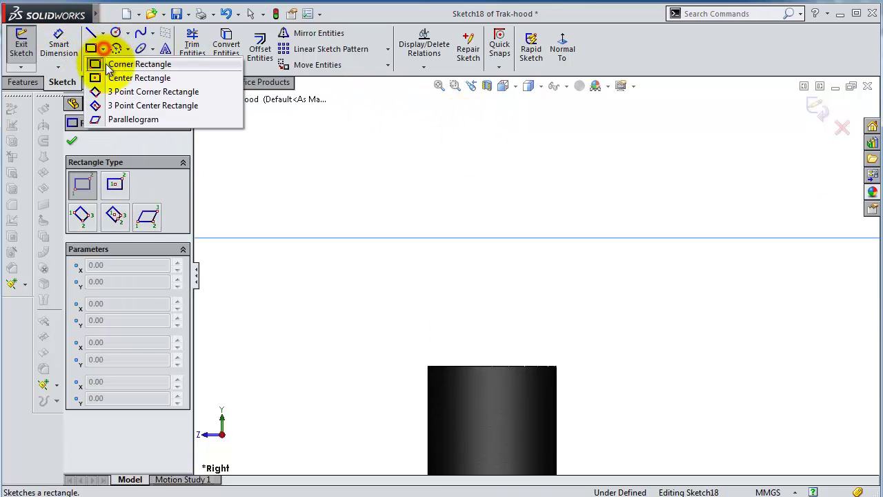
pyautogui.click(121, 90)
pyautogui.click(570, 333)
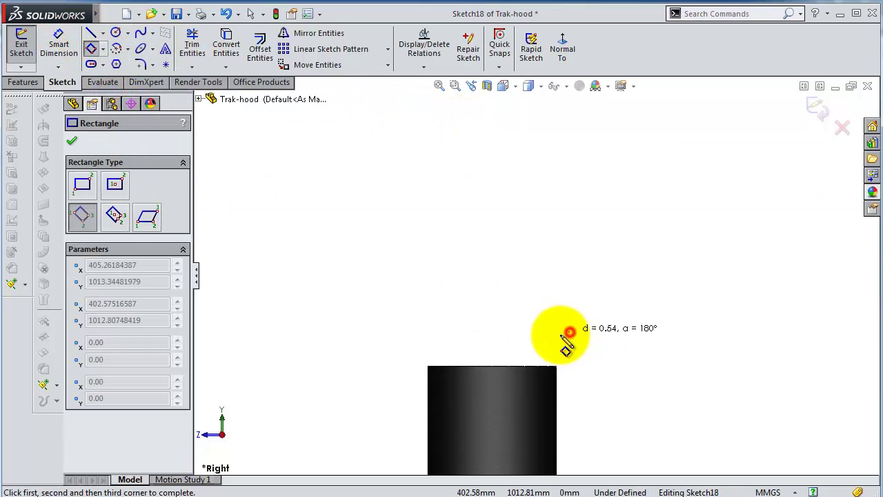
pyautogui.click(561, 343)
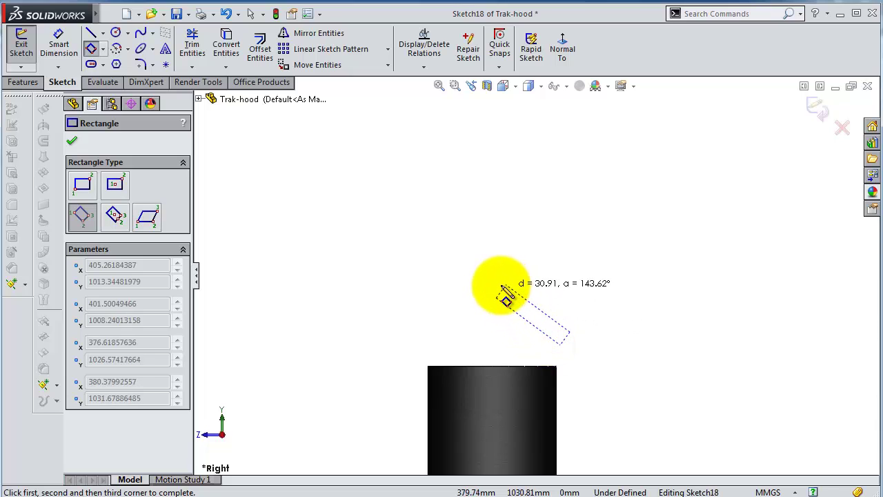
pyautogui.click(483, 277)
# Step: Set the rectangle's long edge at 45° to the pipe's top edge
pyautogui.click(59, 40)
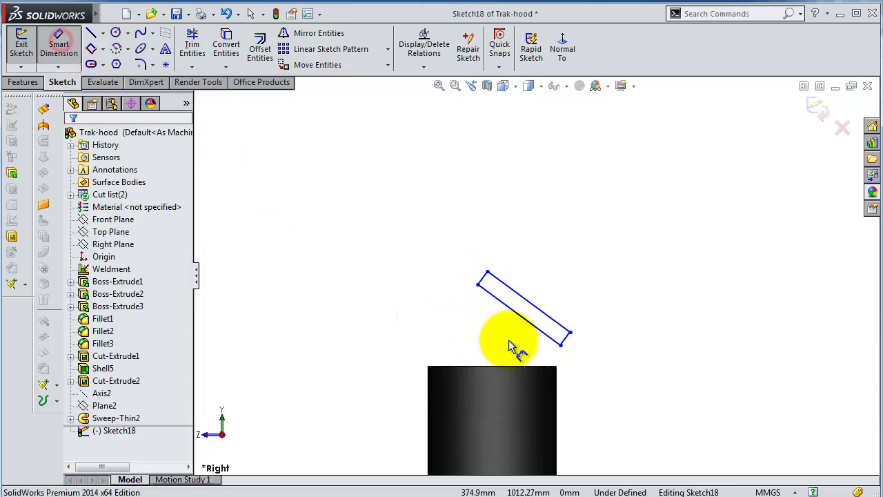
pyautogui.click(527, 322)
pyautogui.click(521, 373)
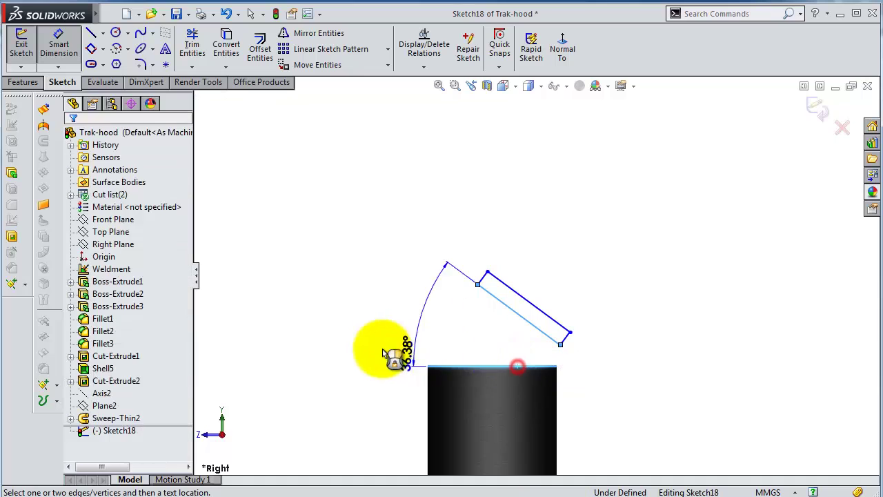
pyautogui.click(362, 342)
pyautogui.write('45')
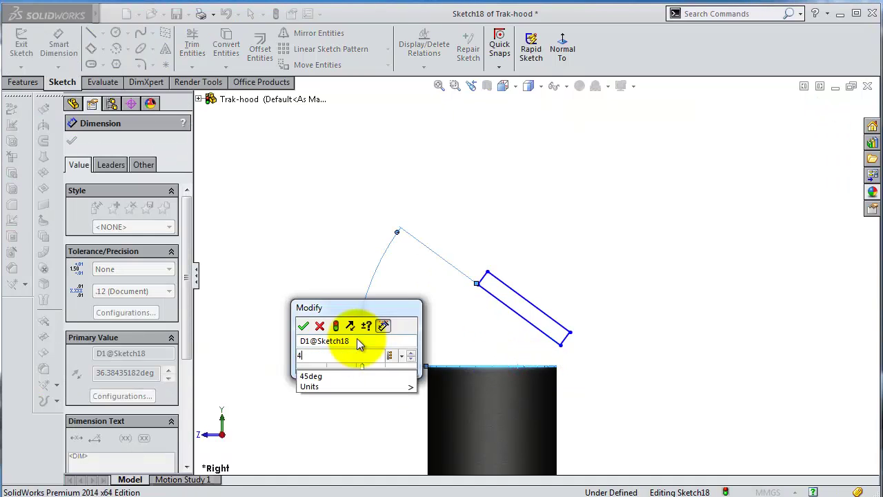
pyautogui.press('Return')
# Step: Dimension the rectangle's short end edge to 4 mm
pyautogui.scroll(-4, 534, 374)
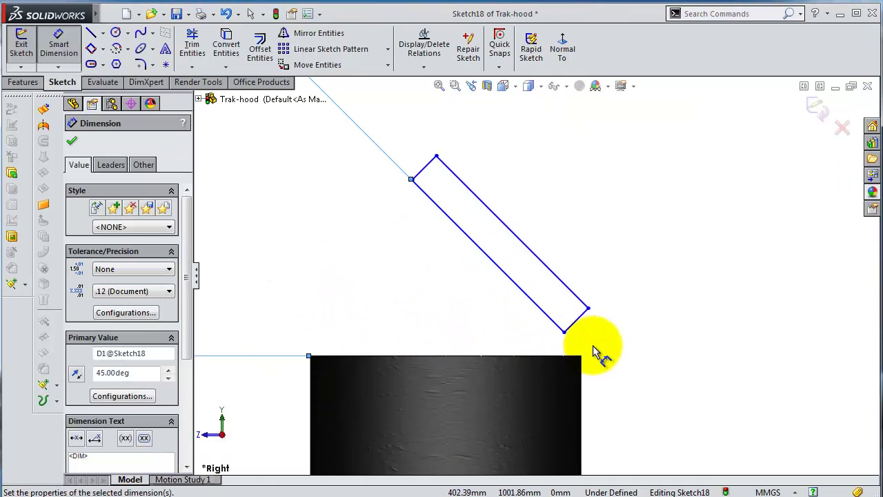
pyautogui.click(582, 357)
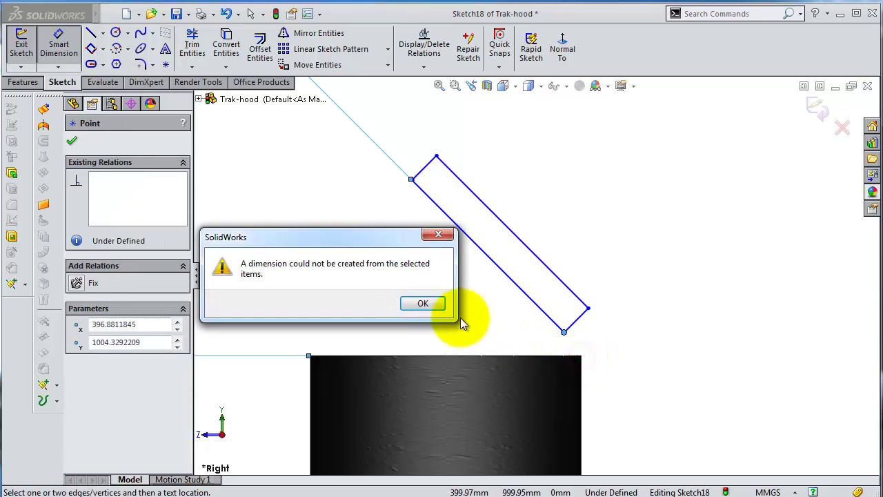
pyautogui.click(434, 236)
pyautogui.click(572, 322)
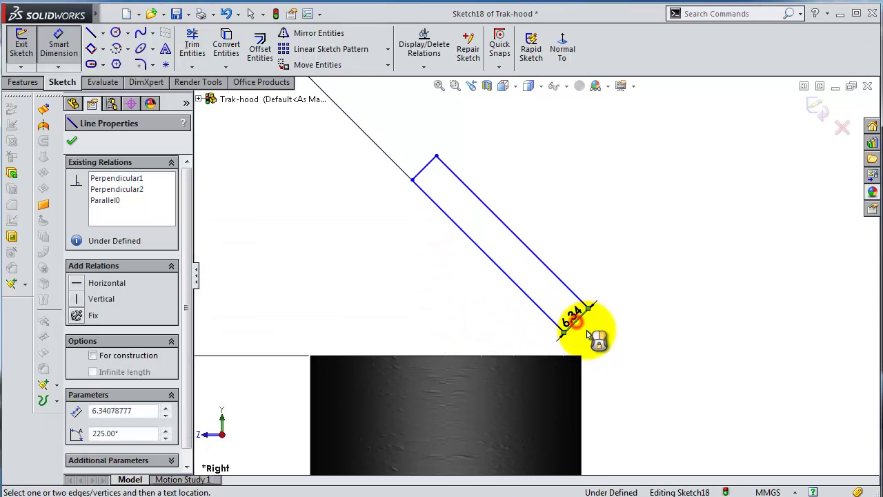
pyautogui.click(585, 330)
pyautogui.write('4')
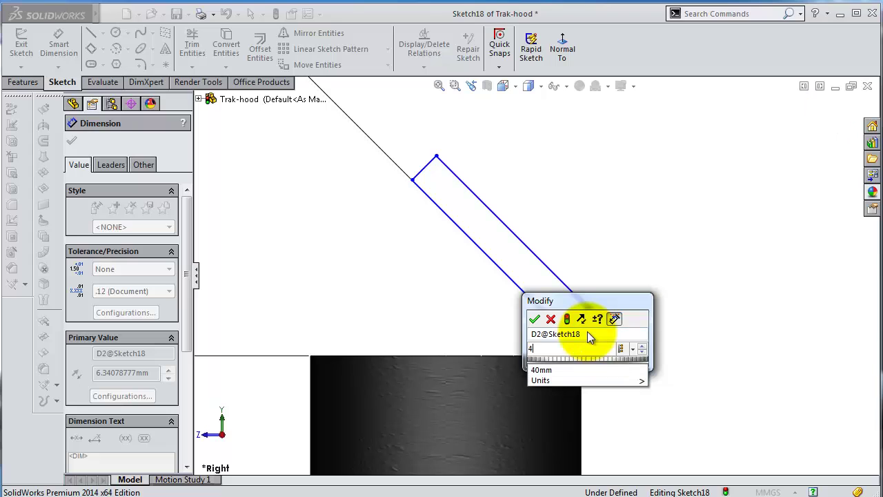
pyautogui.press('Return')
pyautogui.scroll(-2, 579, 324)
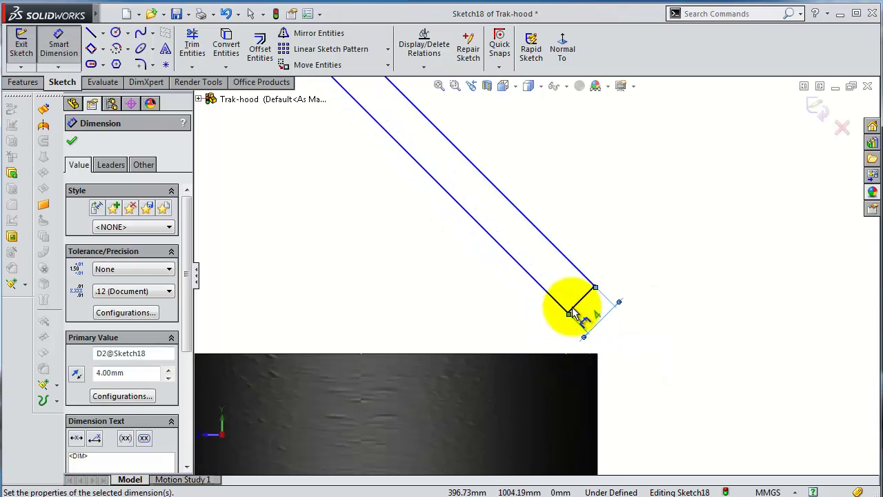
pyautogui.scroll(-2, 569, 317)
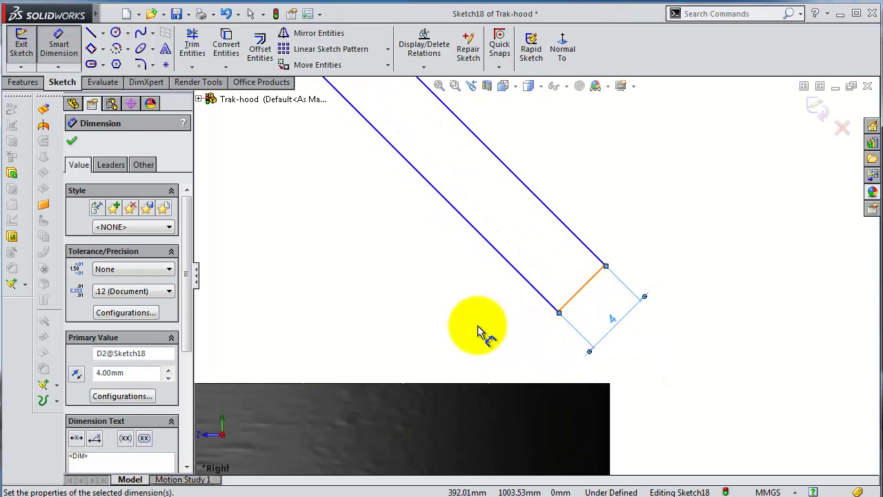
pyautogui.click(562, 323)
pyautogui.click(53, 66)
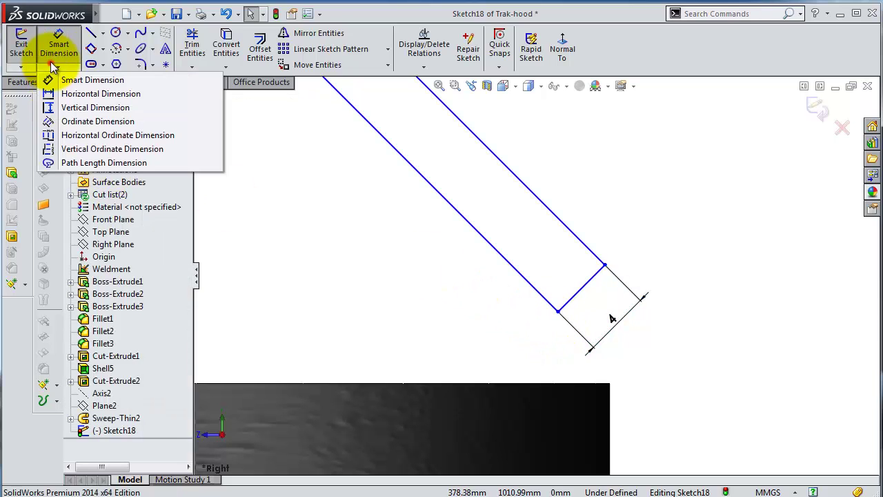
# Step: Offset the cap corners 3 mm horizontally and 1.5 mm vertically from the pipe's top corner
pyautogui.click(59, 58)
pyautogui.click(559, 312)
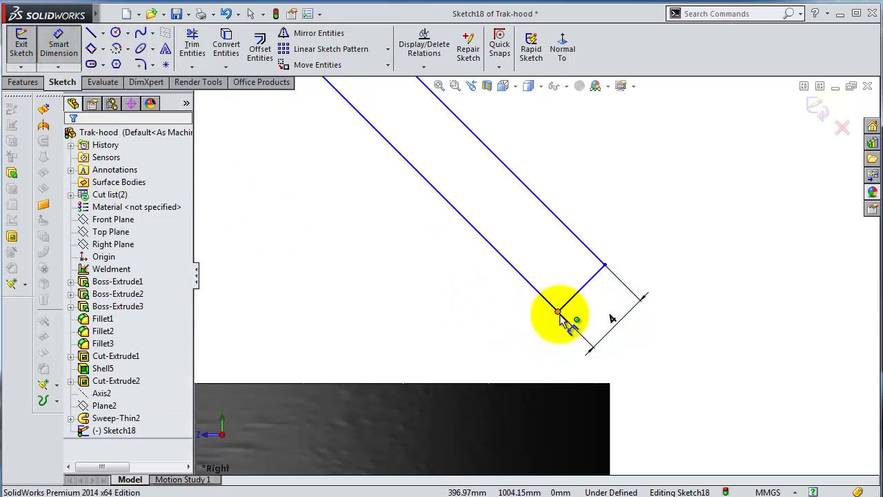
pyautogui.click(609, 384)
pyautogui.click(597, 199)
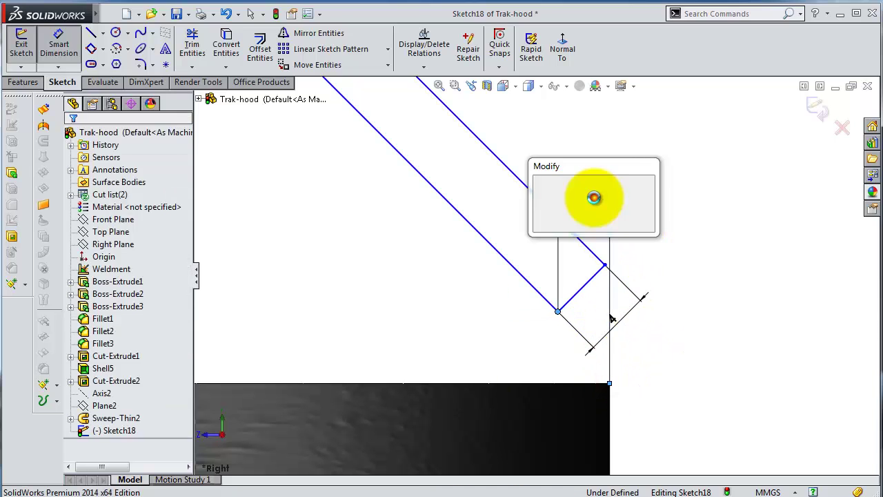
pyautogui.write('3')
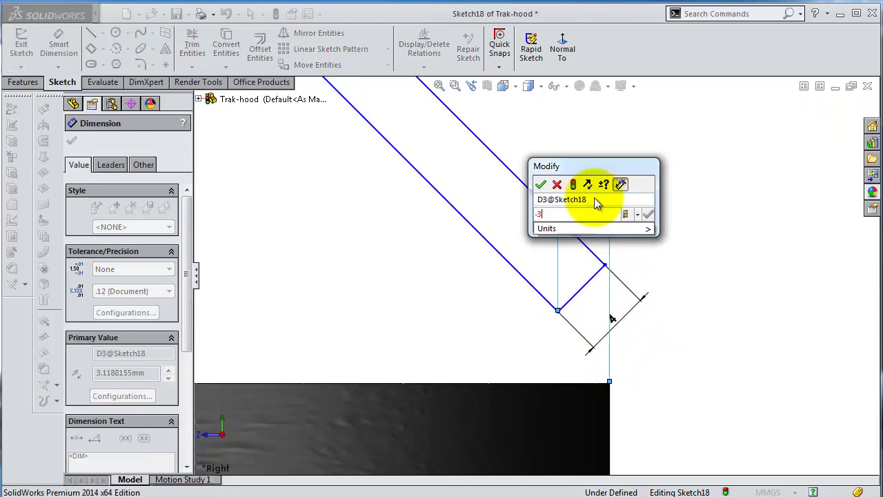
pyautogui.press('Return')
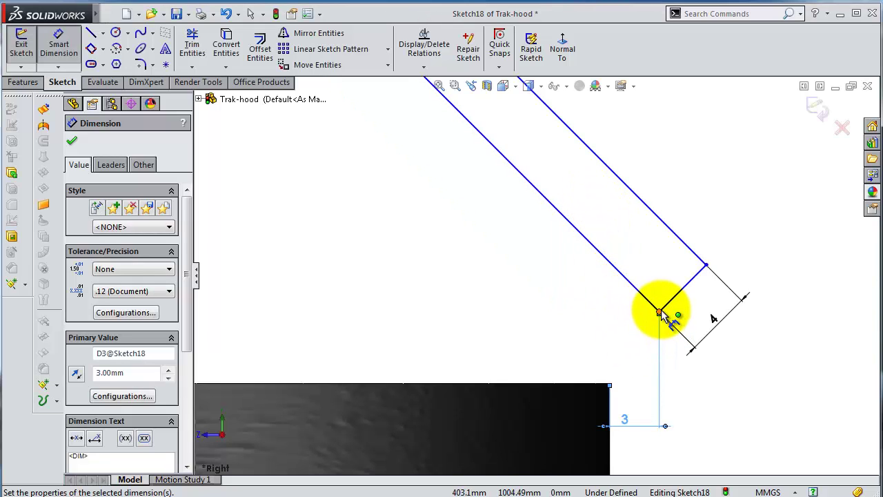
pyautogui.click(660, 311)
pyautogui.click(581, 385)
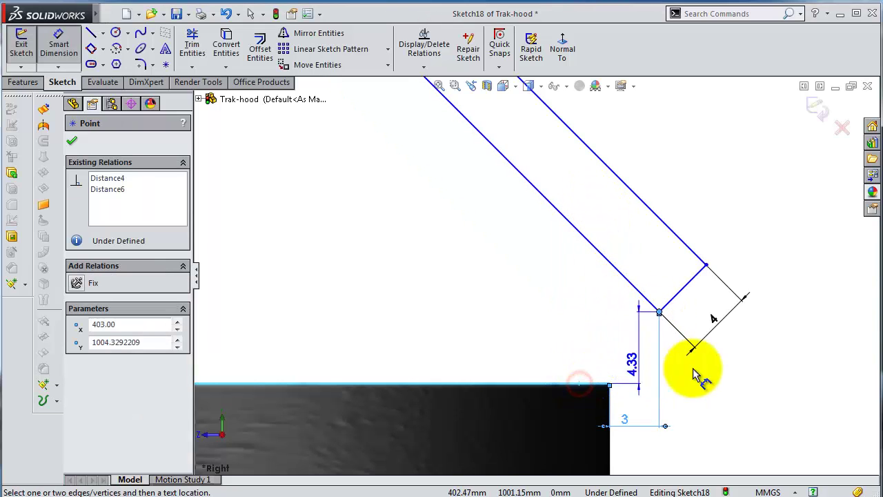
pyautogui.click(819, 374)
pyautogui.write('1.5')
pyautogui.press('Return')
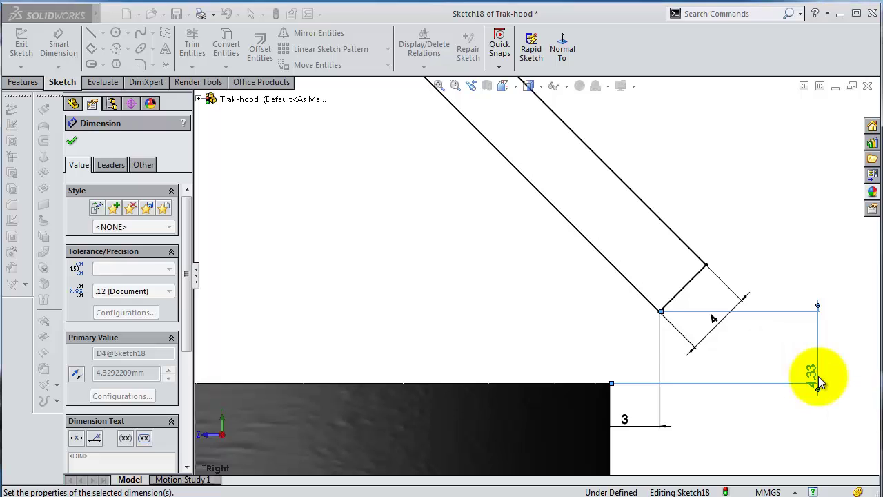
# Step: Dimension the cap rectangle's long side to 25 mm
pyautogui.scroll(2, 614, 303)
pyautogui.scroll(3, 562, 243)
pyautogui.scroll(1, 562, 243)
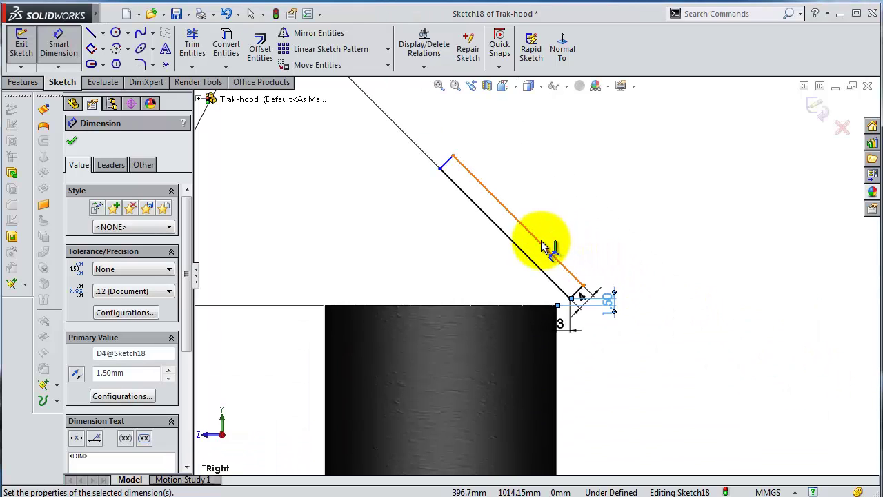
pyautogui.click(548, 246)
pyautogui.click(573, 221)
pyautogui.write('25')
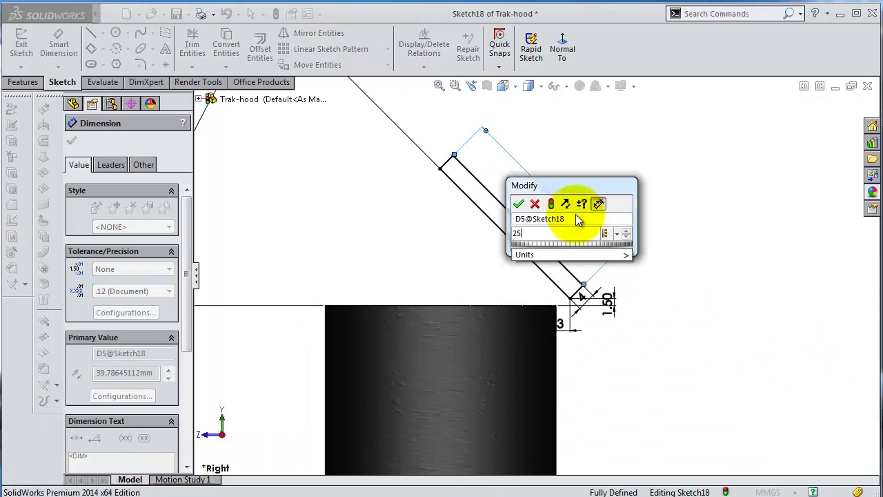
pyautogui.press('Return')
# Step: Change the 1.5 mm vertical offset to 3 mm, fully defining the sketch
pyautogui.scroll(-1, 567, 310)
pyautogui.scroll(-2, 567, 310)
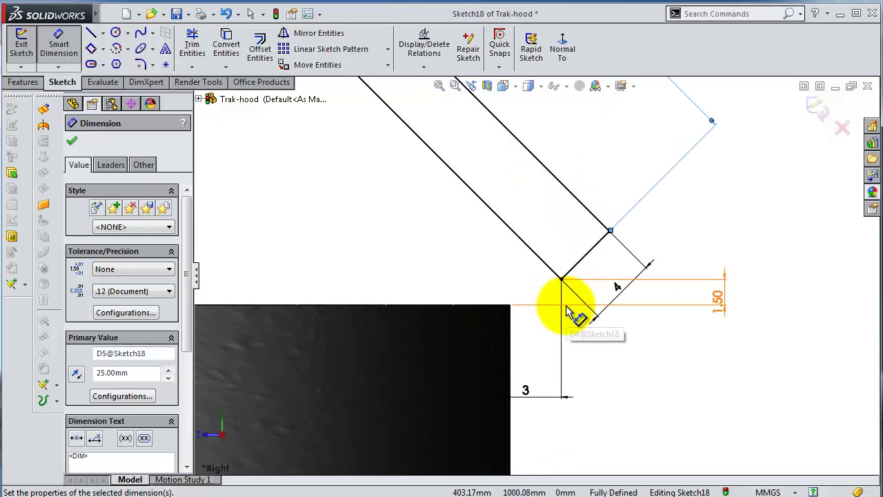
pyautogui.scroll(-1, 614, 309)
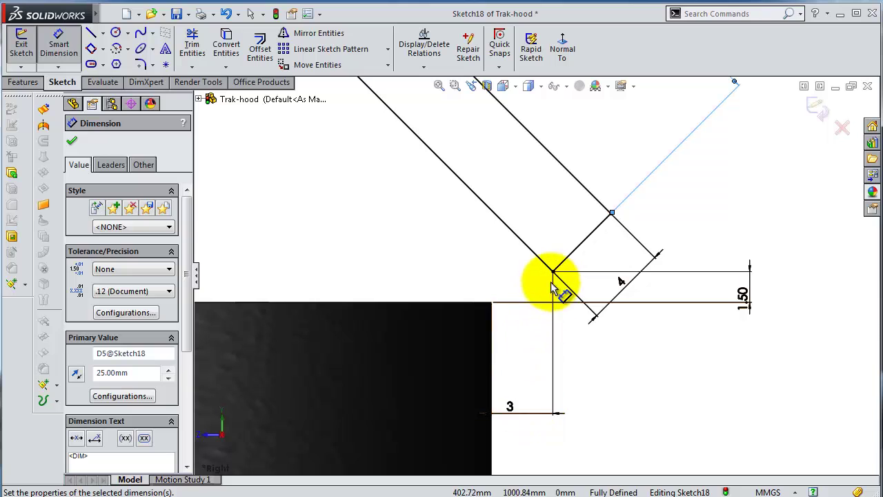
pyautogui.doubleClick(747, 292)
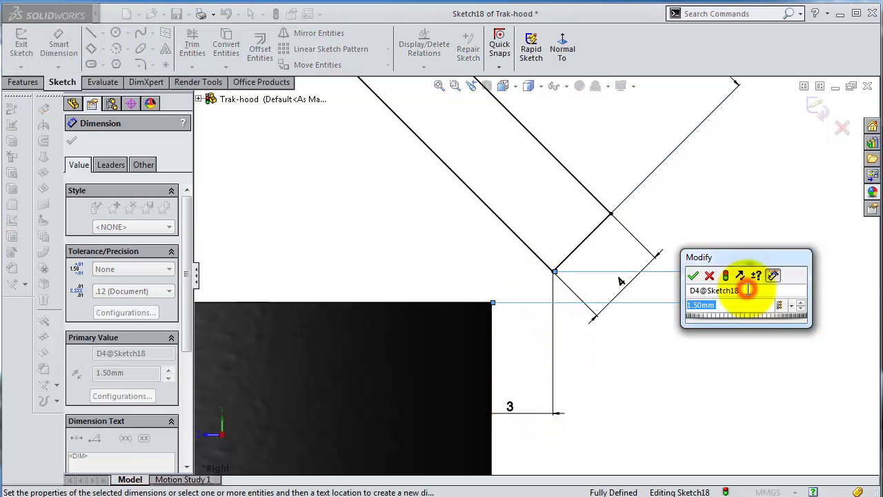
pyautogui.press('Return')
pyautogui.scroll(2, 670, 256)
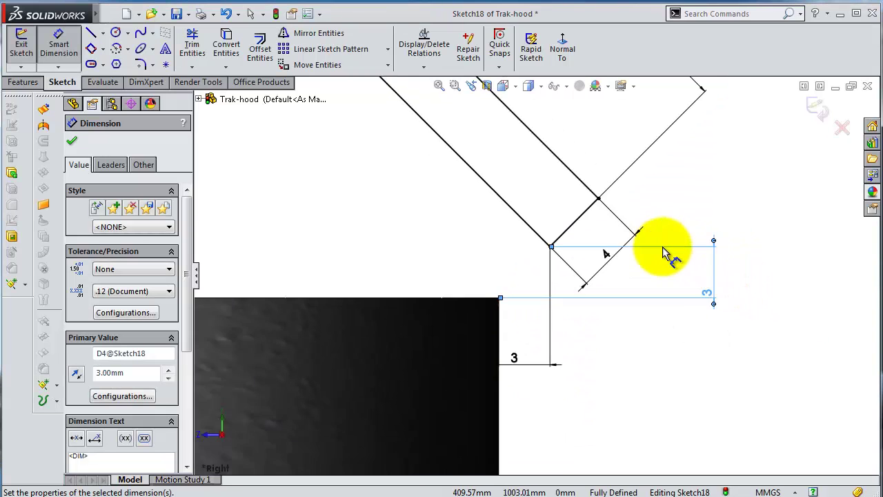
pyautogui.scroll(2, 601, 187)
pyautogui.scroll(2, 591, 181)
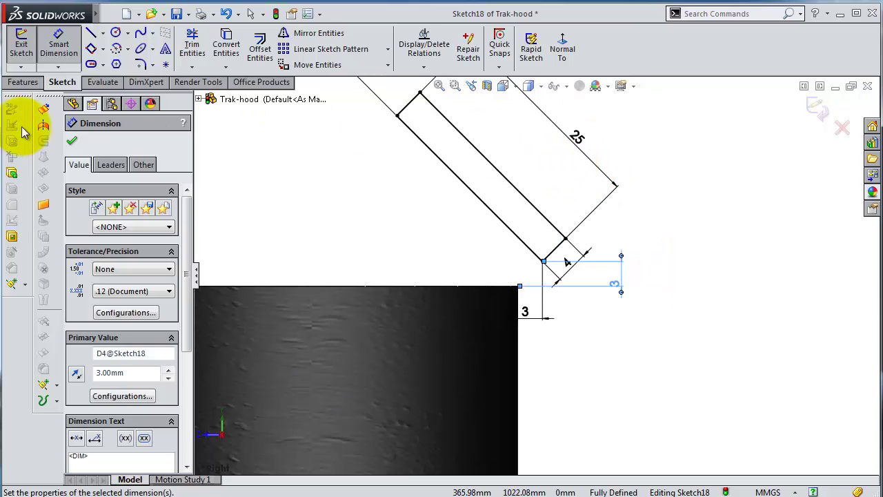
# Step: Revolve the tilted rectangle 360° about its end line into the Revolve1 disc cap
pyautogui.click(23, 82)
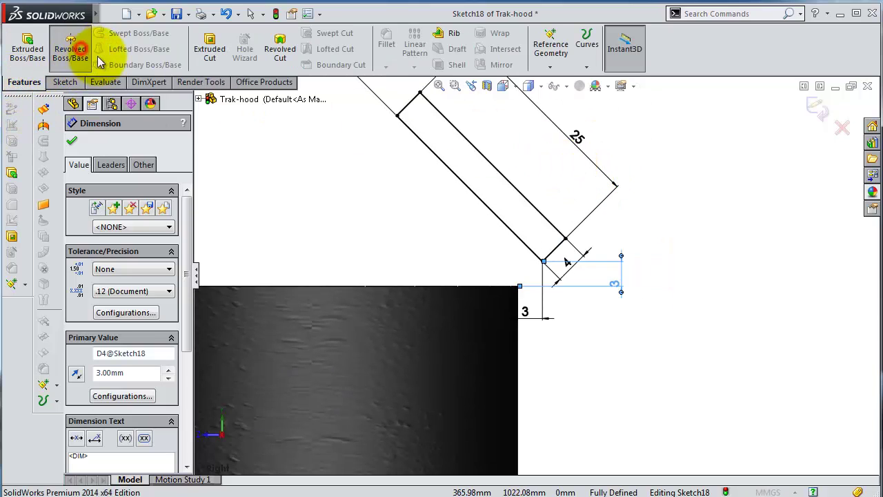
pyautogui.click(455, 150)
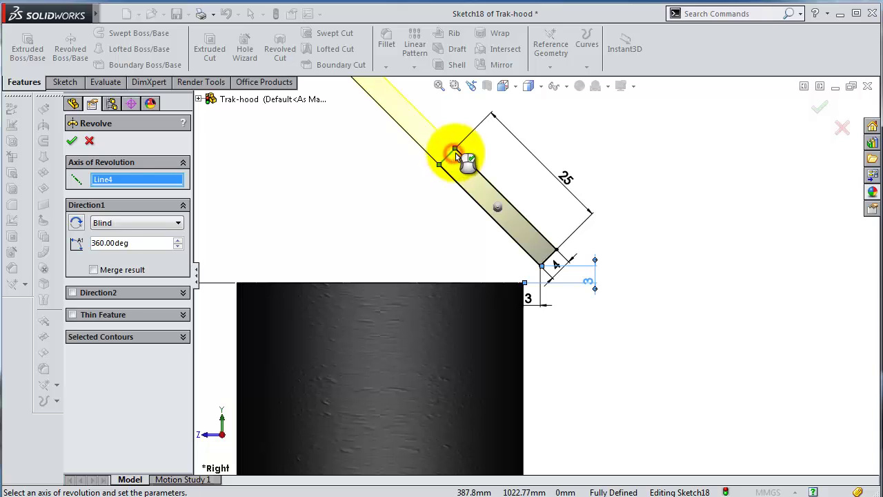
pyautogui.click(825, 107)
pyautogui.moveTo(768, 126)
pyautogui.mouseDown(button='middle')
pyautogui.moveTo(532, 197)
pyautogui.moveTo(498, 221)
pyautogui.moveTo(449, 213)
pyautogui.moveTo(527, 172)
pyautogui.moveTo(550, 178)
pyautogui.moveTo(528, 187)
pyautogui.moveTo(605, 299)
pyautogui.moveTo(614, 244)
pyautogui.moveTo(613, 289)
pyautogui.mouseUp(button='middle')
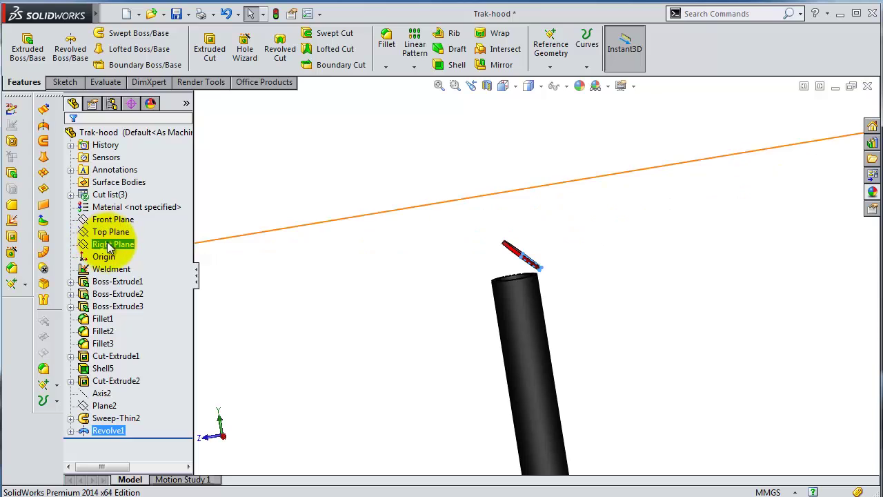
pyautogui.click(132, 247)
pyautogui.moveTo(428, 252)
pyautogui.mouseDown(button='middle')
pyautogui.moveTo(513, 251)
pyautogui.moveTo(532, 345)
pyautogui.moveTo(375, 296)
pyautogui.mouseUp(button='middle')
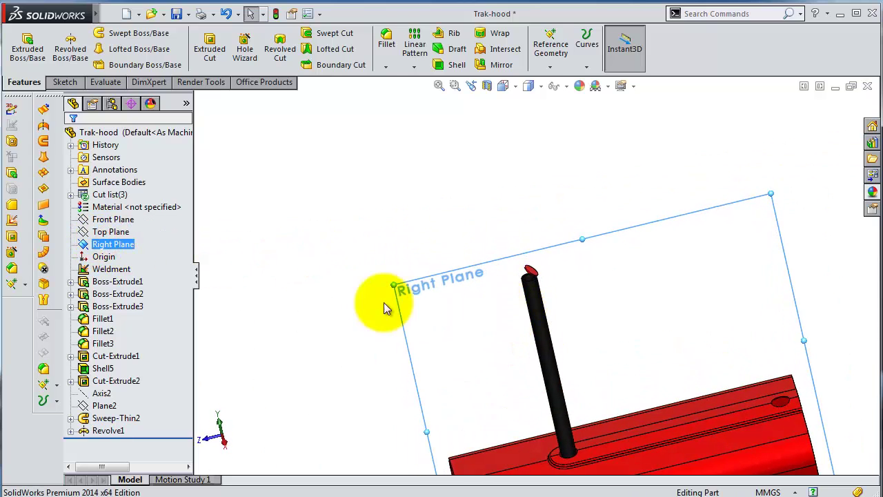
# Step: Start a Right Plane sketch viewed Normal To and draw a straight slot beside the pipe top
pyautogui.keyDown('ctrl'); pyautogui.click(112, 233); pyautogui.keyUp('ctrl')
pyautogui.click(115, 225)
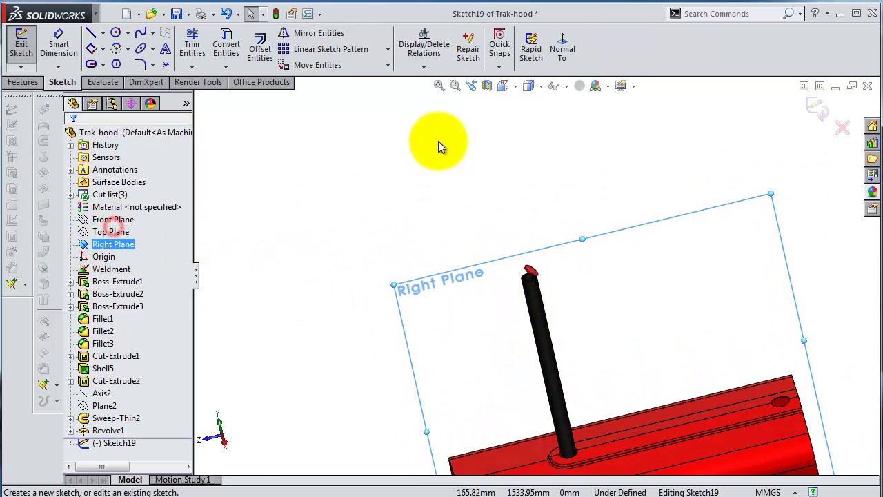
pyautogui.click(565, 55)
pyautogui.scroll(-5, 483, 127)
pyautogui.scroll(-5, 485, 196)
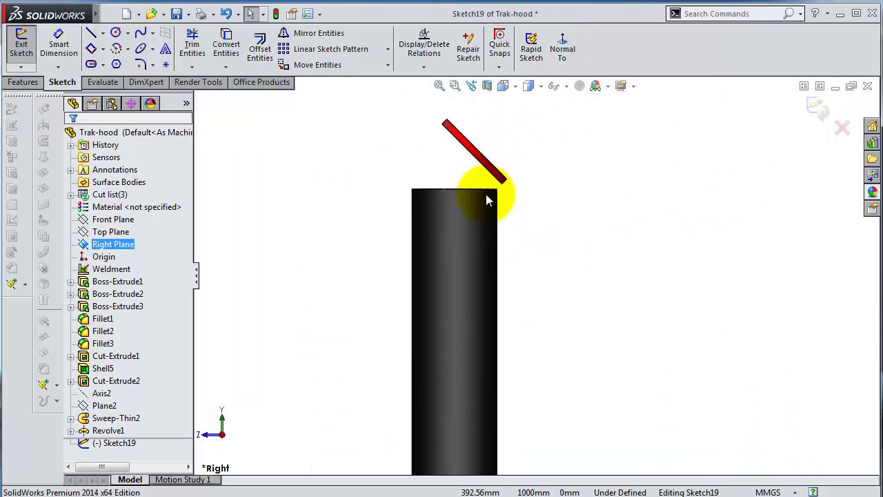
pyautogui.scroll(-3, 542, 216)
pyautogui.scroll(-2, 544, 210)
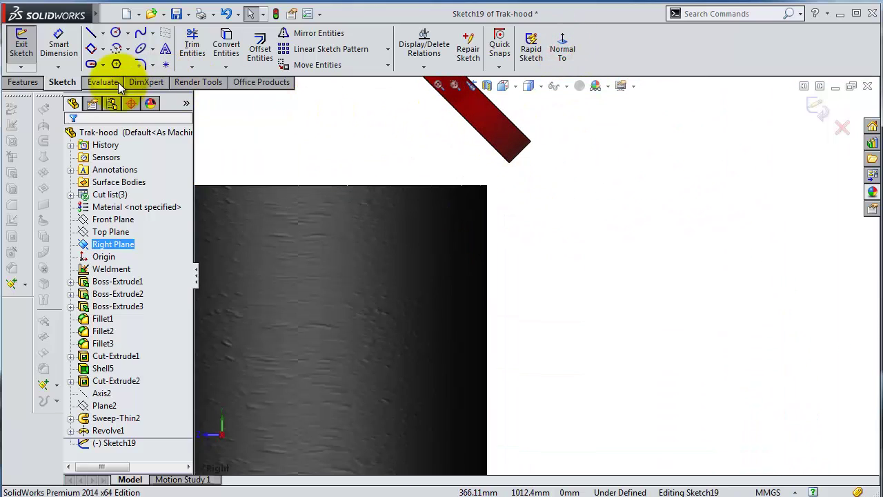
pyautogui.click(103, 64)
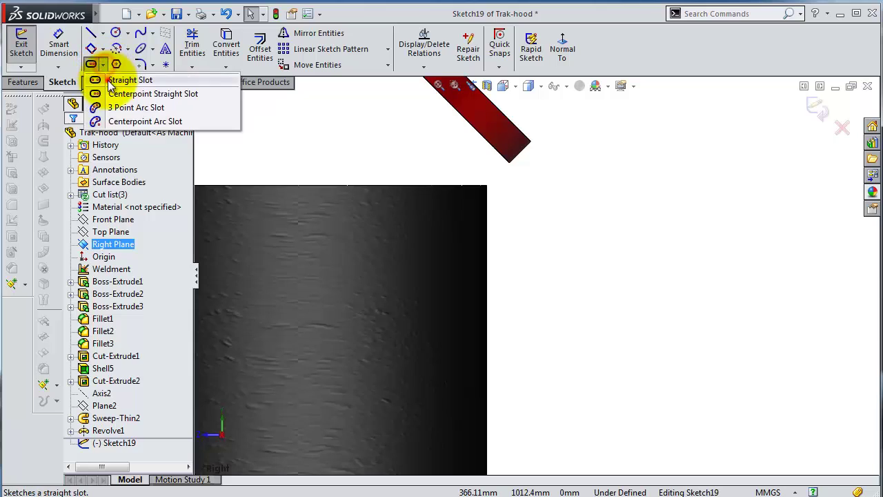
pyautogui.click(90, 82)
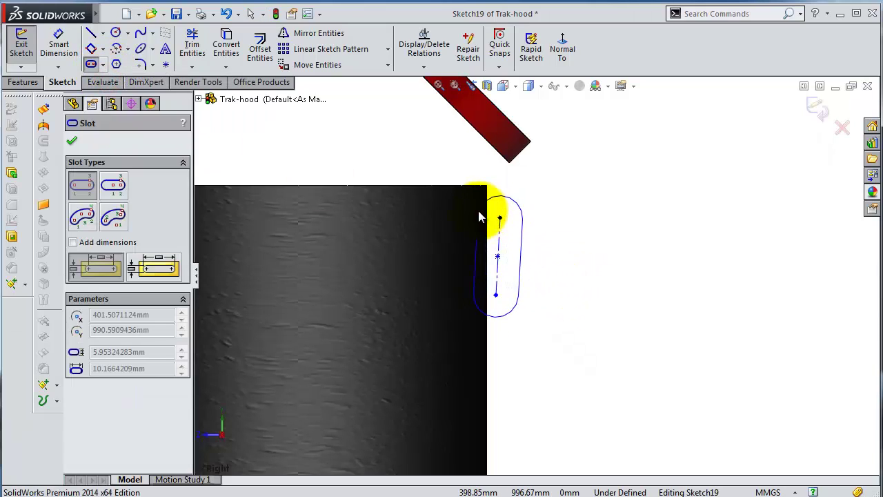
pyautogui.click(479, 213)
pyautogui.press('Escape')
# Step: Make the slot's centre line vertical and dimension the slot length to 10 mm
pyautogui.click(498, 228)
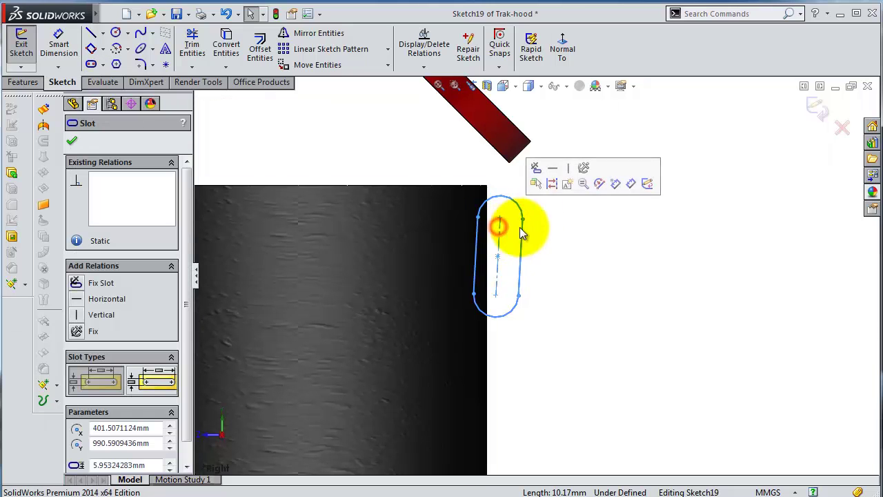
pyautogui.click(565, 172)
pyautogui.scroll(-2, 496, 228)
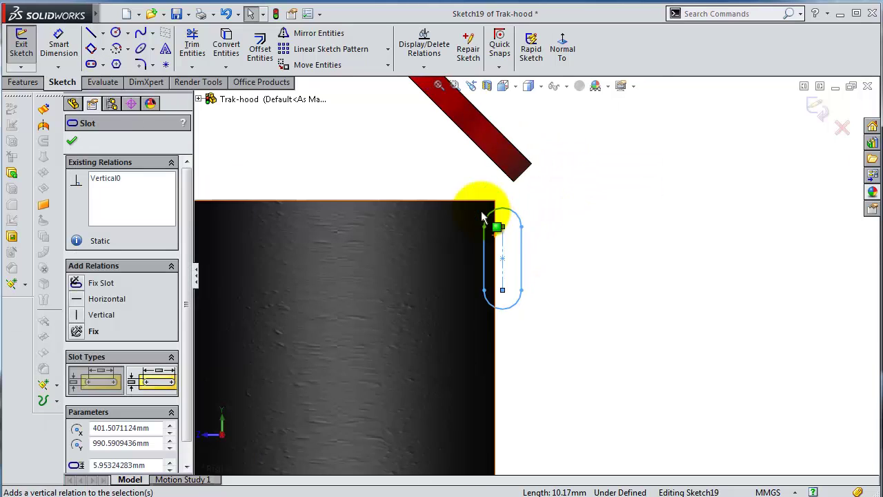
pyautogui.click(61, 47)
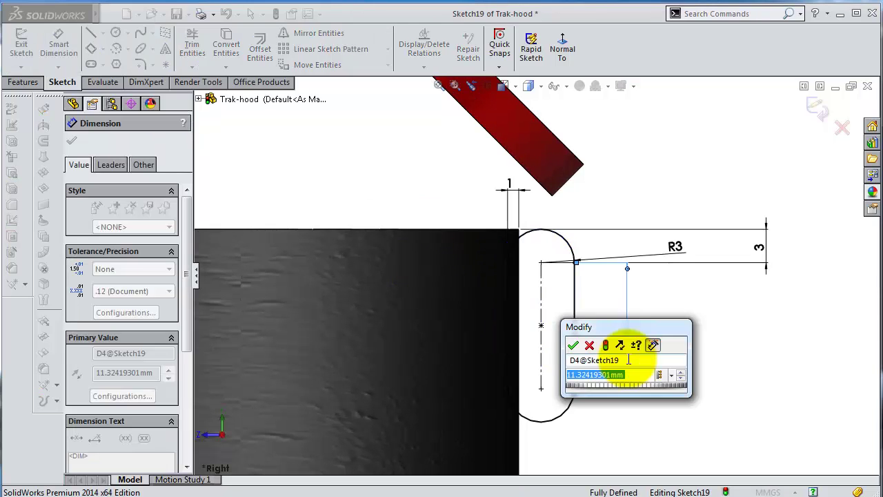
pyautogui.write('10')
pyautogui.press('Return')
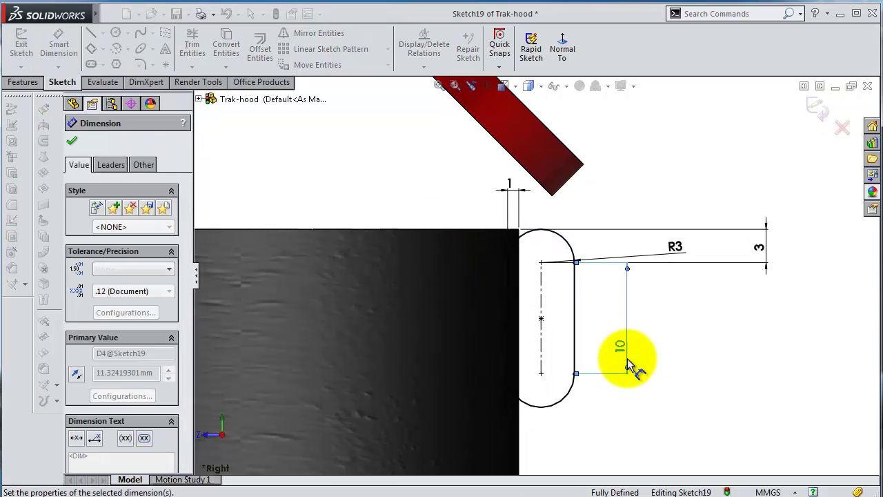
pyautogui.scroll(2, 621, 364)
pyautogui.moveTo(568, 310); pyautogui.dragTo(557, 345, button='middle')
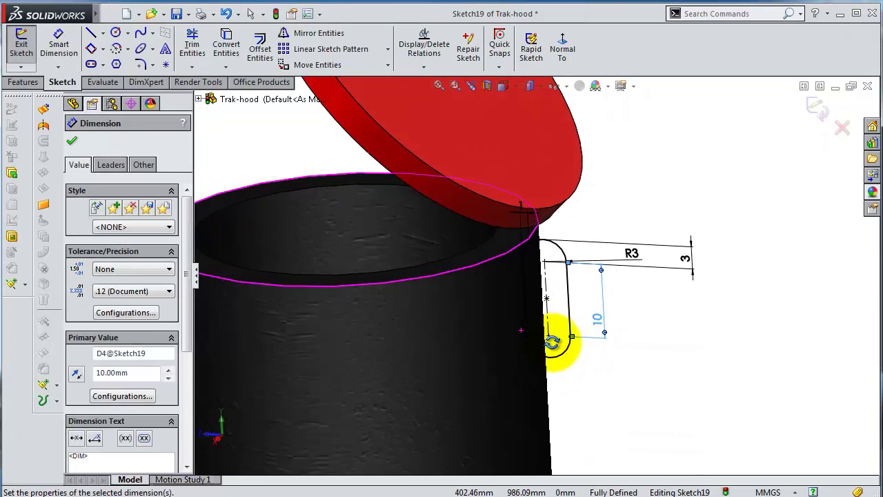
# Step: Extrude the slot sketch Mid Plane to a 5 mm depth, forming the lug
pyautogui.click(23, 83)
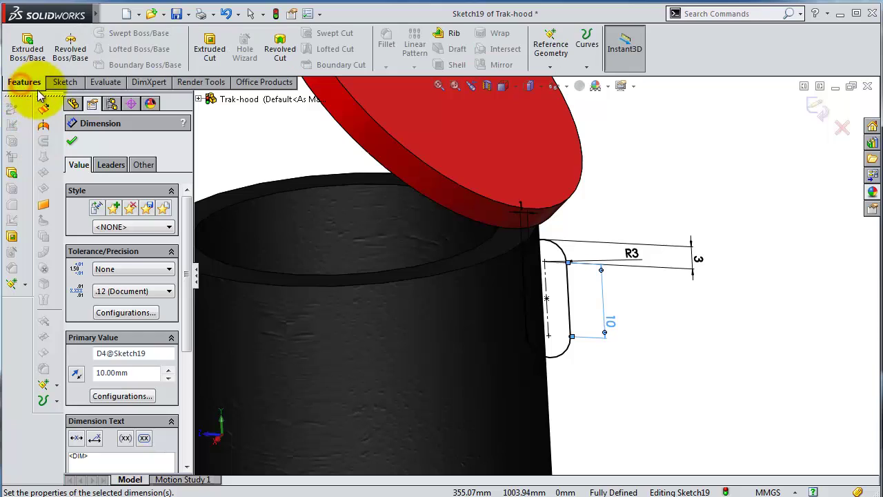
pyautogui.click(28, 54)
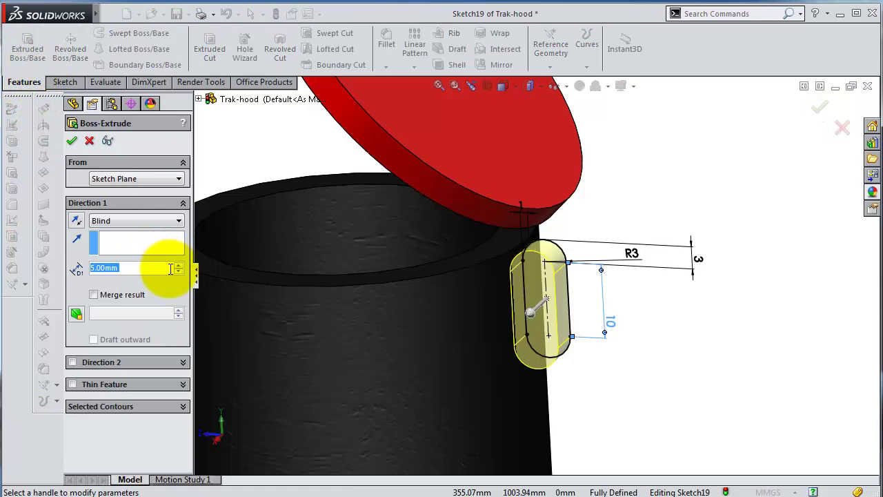
pyautogui.click(106, 221)
pyautogui.click(130, 287)
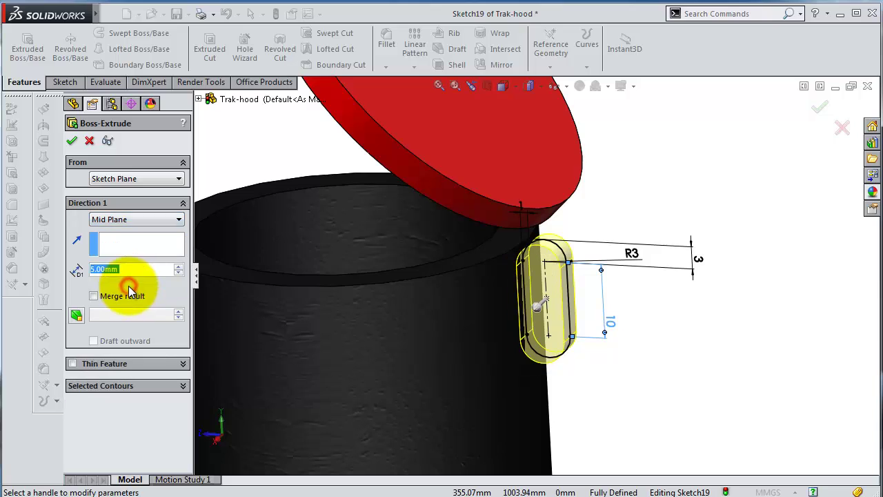
pyautogui.write('10')
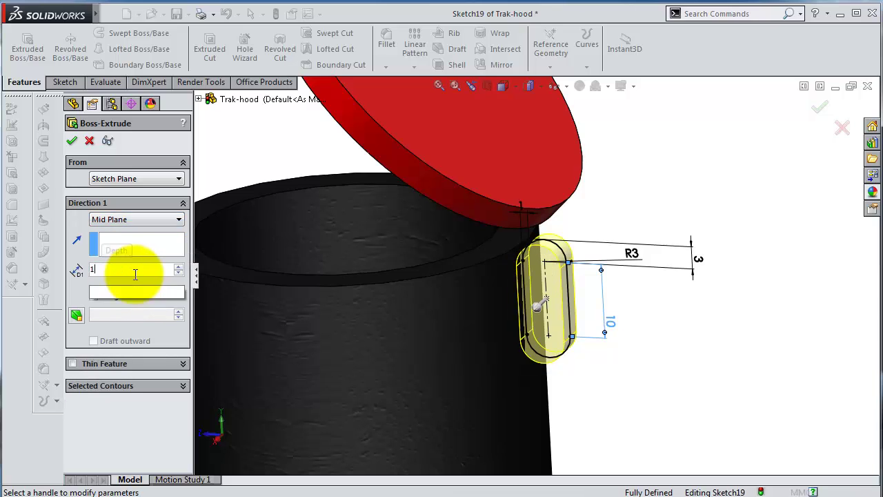
pyautogui.press('Return')
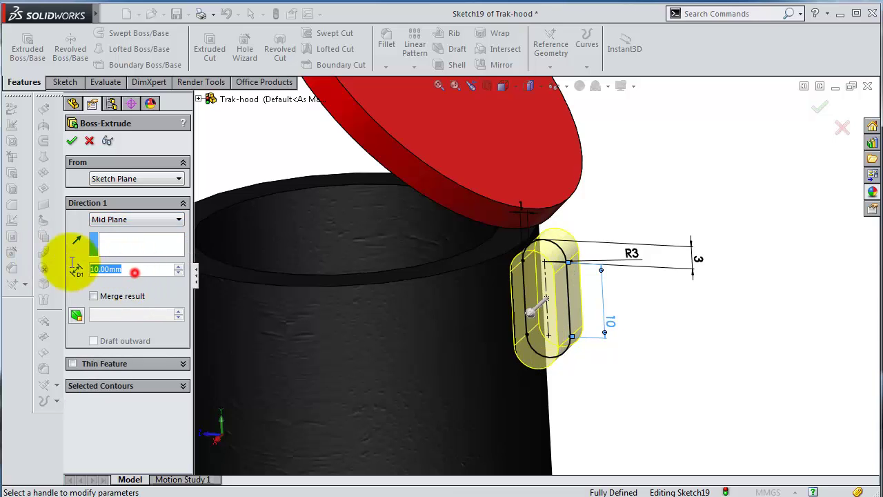
pyautogui.write('5')
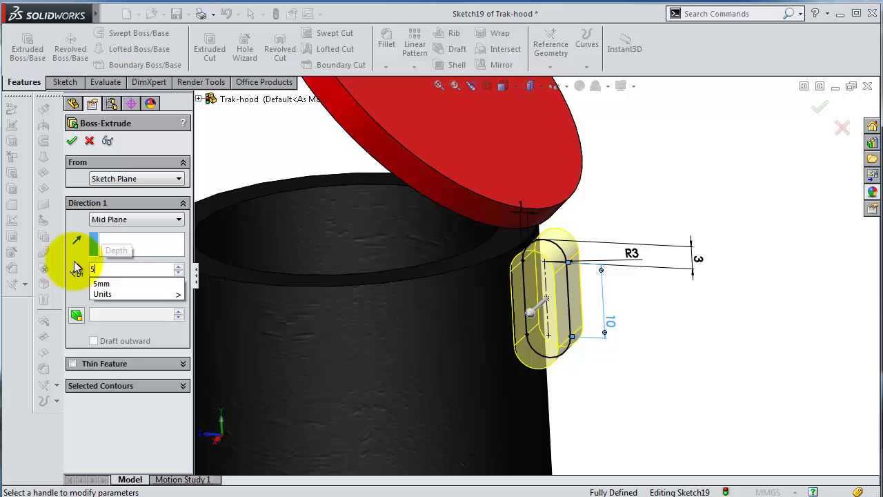
pyautogui.press('Return')
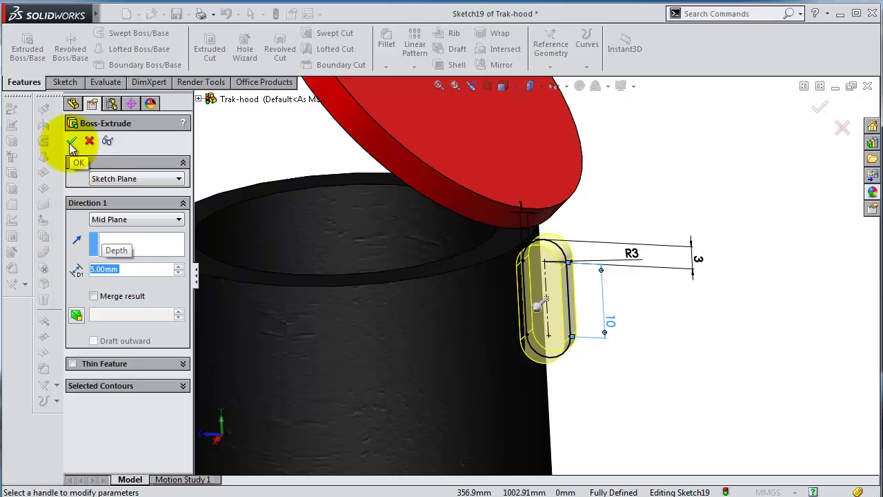
pyautogui.click(71, 143)
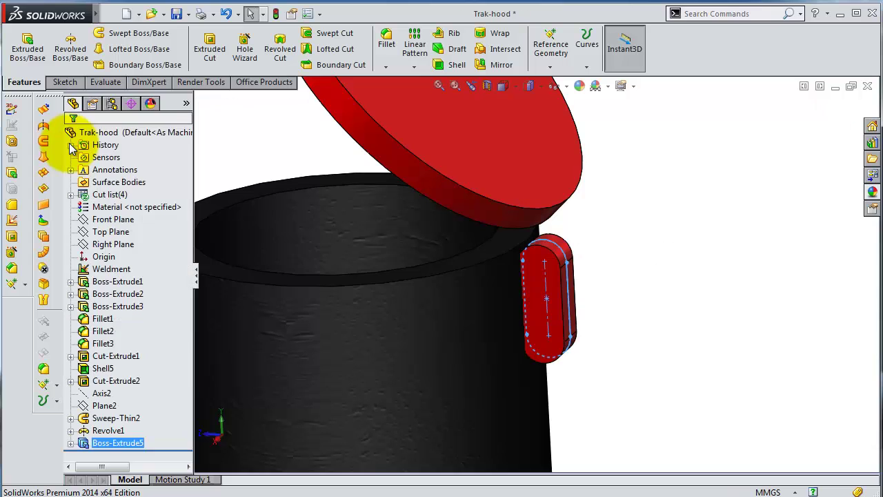
# Step: Open a new Right Plane sketch on the lug, viewed Normal To
pyautogui.moveTo(585, 313); pyautogui.dragTo(595, 292, button='middle')
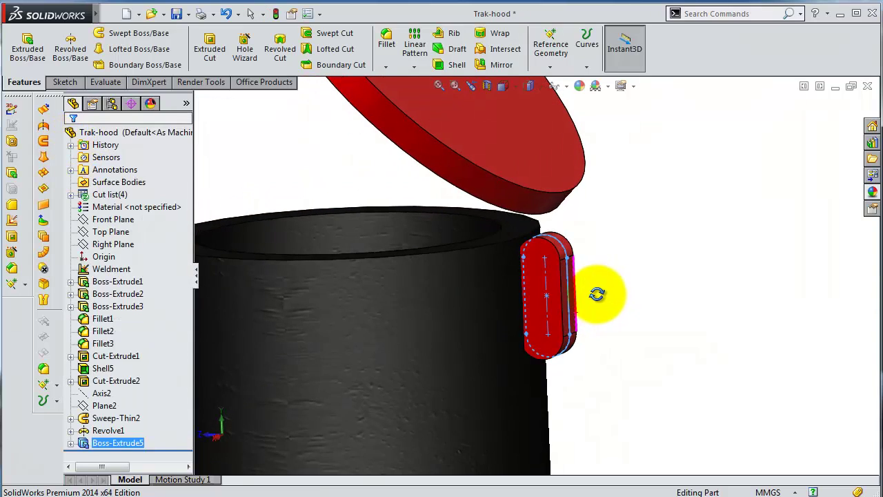
pyautogui.click(114, 244)
pyautogui.click(123, 230)
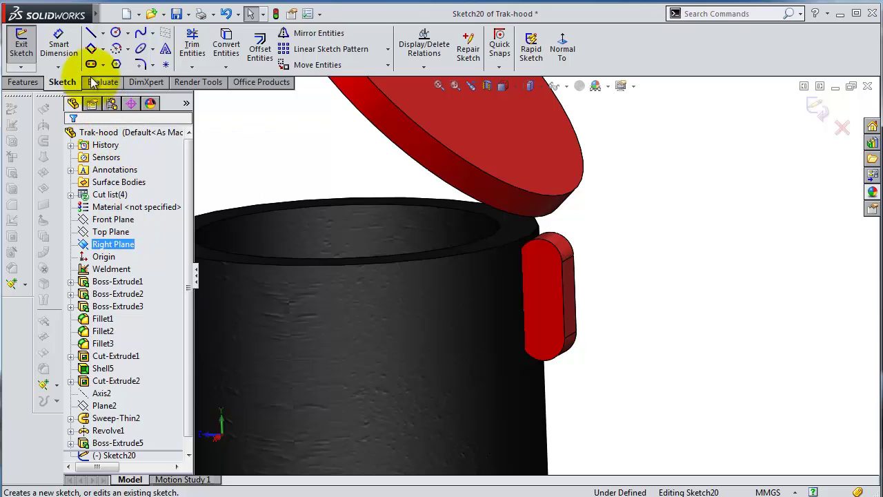
pyautogui.click(570, 50)
pyautogui.scroll(-3, 430, 177)
pyautogui.scroll(-2, 536, 250)
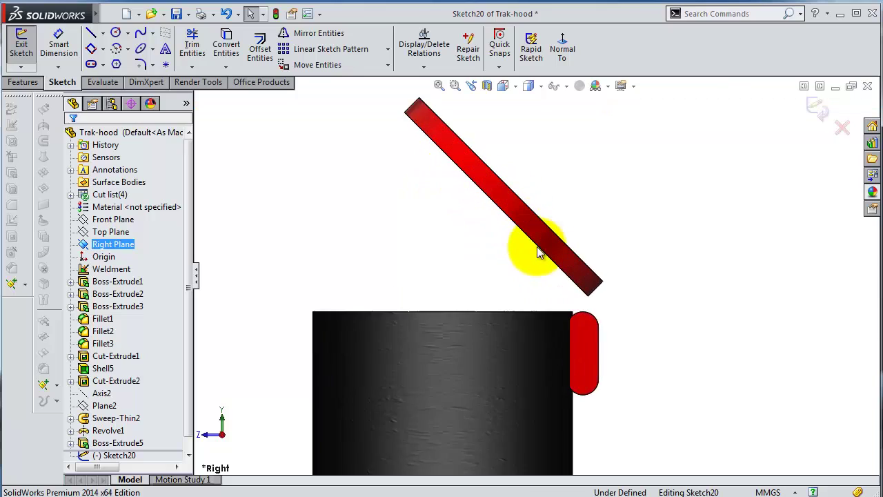
pyautogui.scroll(-2, 349, 249)
# Step: Draw a small circle centred in the lug's rounded top
pyautogui.click(116, 33)
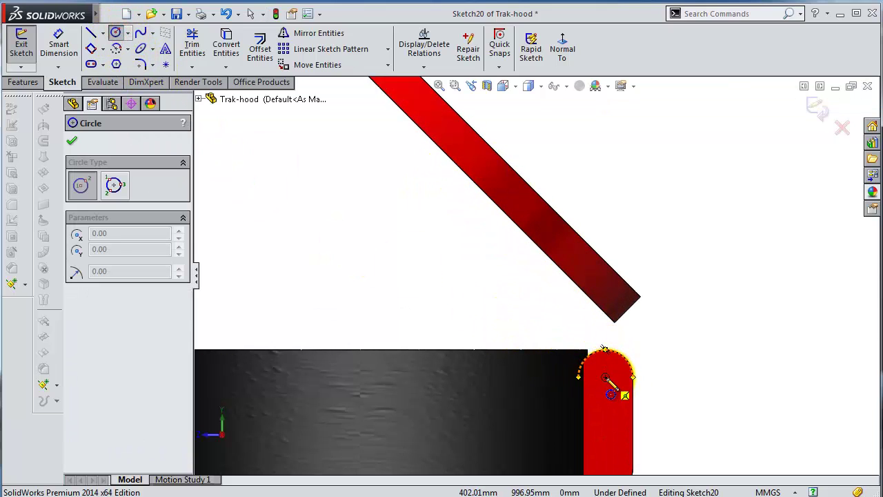
pyautogui.click(605, 377)
pyautogui.click(609, 374)
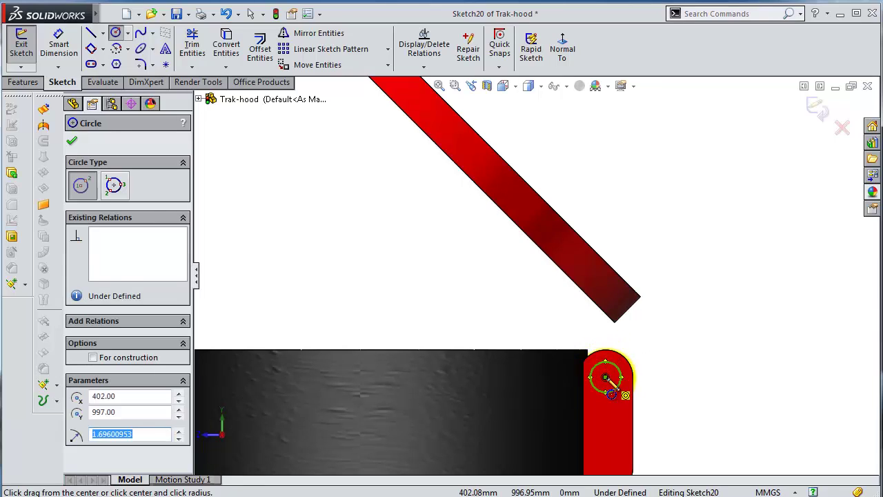
pyautogui.click(606, 377)
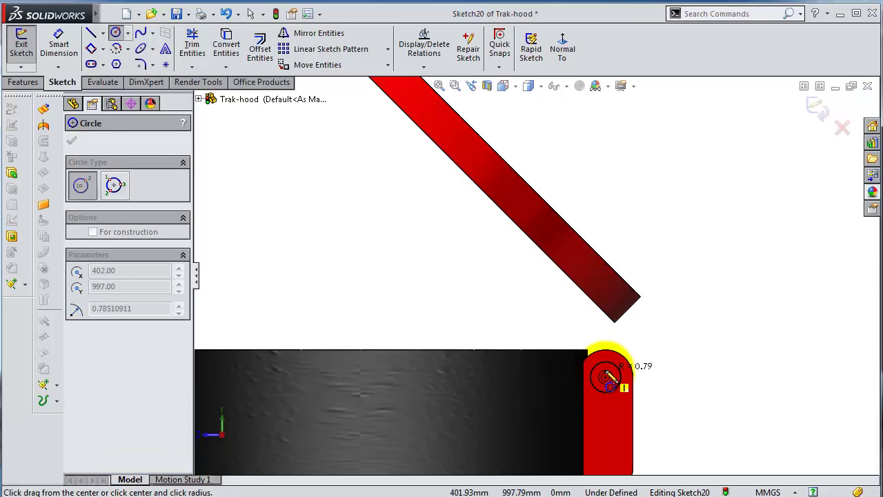
pyautogui.click(607, 377)
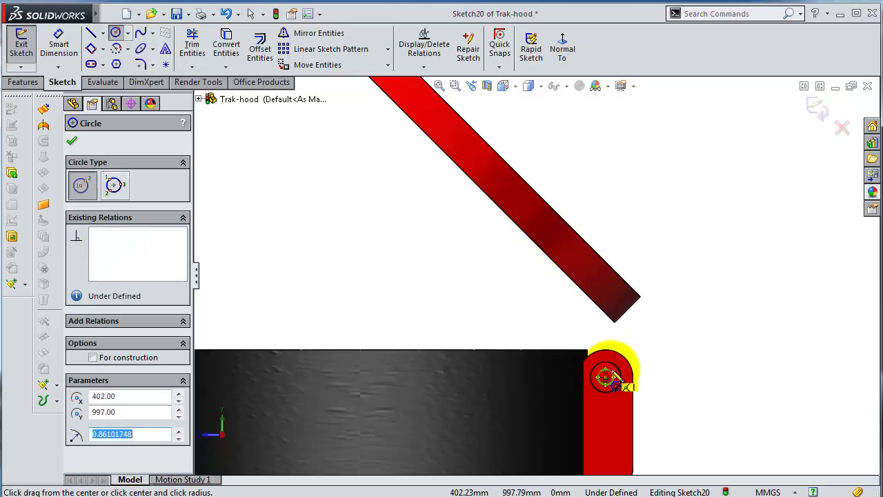
# Step: Start a line at the black/red boundary, then cancel it
pyautogui.click(90, 33)
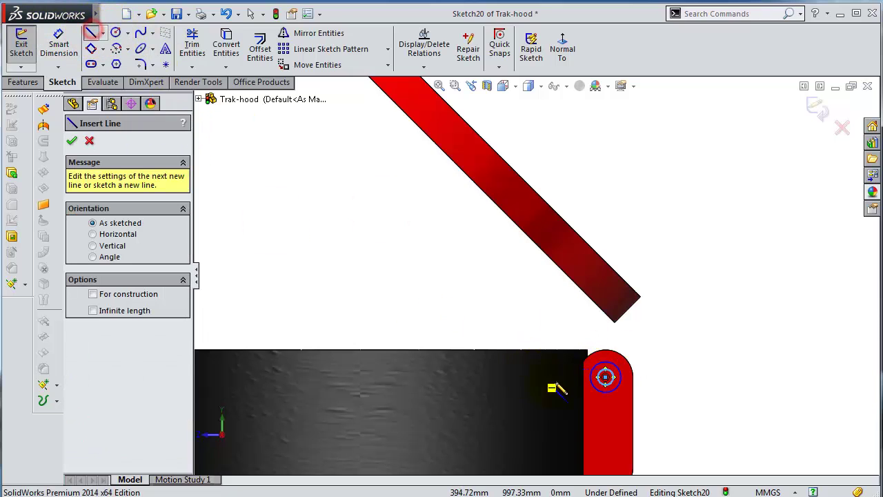
pyautogui.scroll(-3, 661, 365)
pyautogui.scroll(-3, 650, 310)
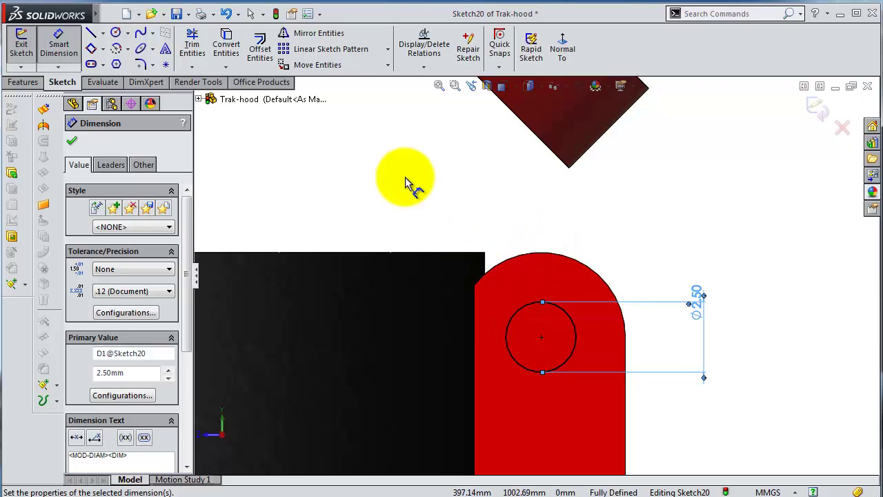
pyautogui.click(90, 33)
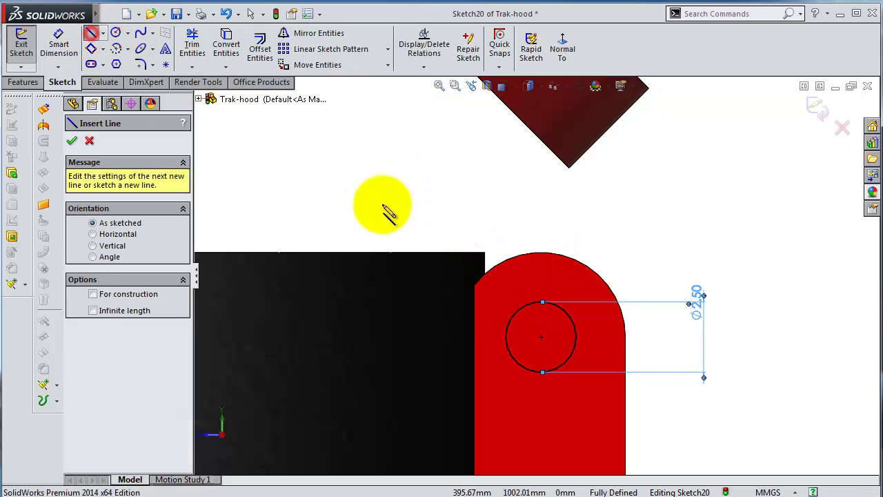
pyautogui.click(477, 281)
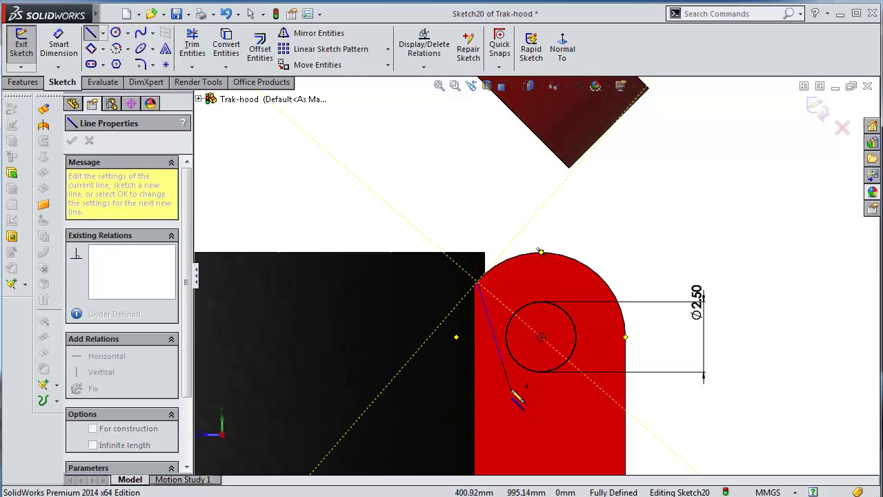
pyautogui.press('Escape')
pyautogui.press('Escape')
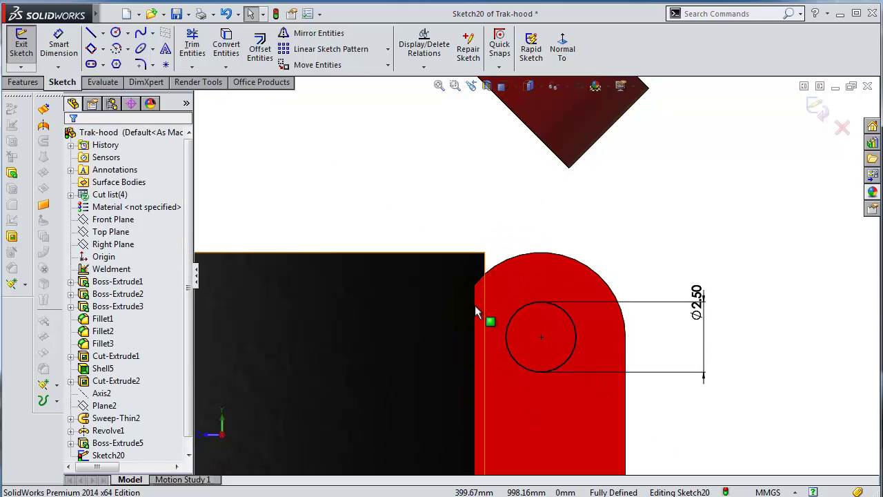
# Step: Convert the lug's arc and side edges into the sketch and draw a horizontal line across the lug
pyautogui.click(487, 254)
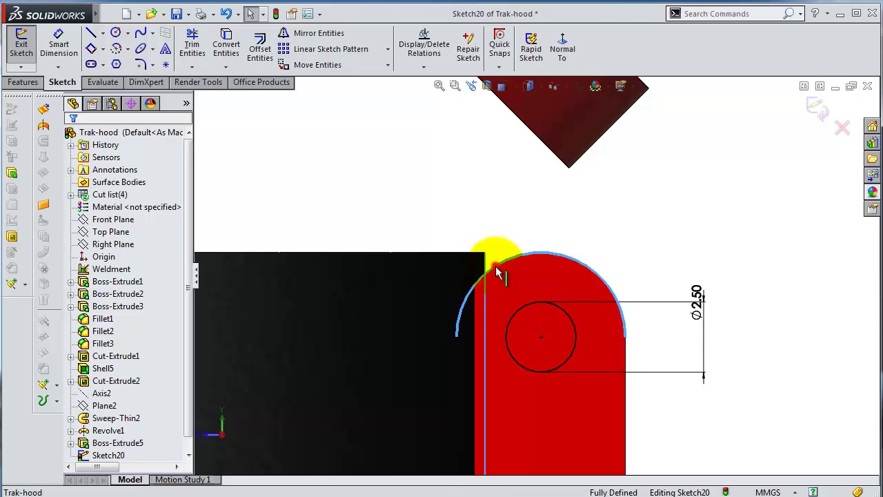
pyautogui.click(624, 341)
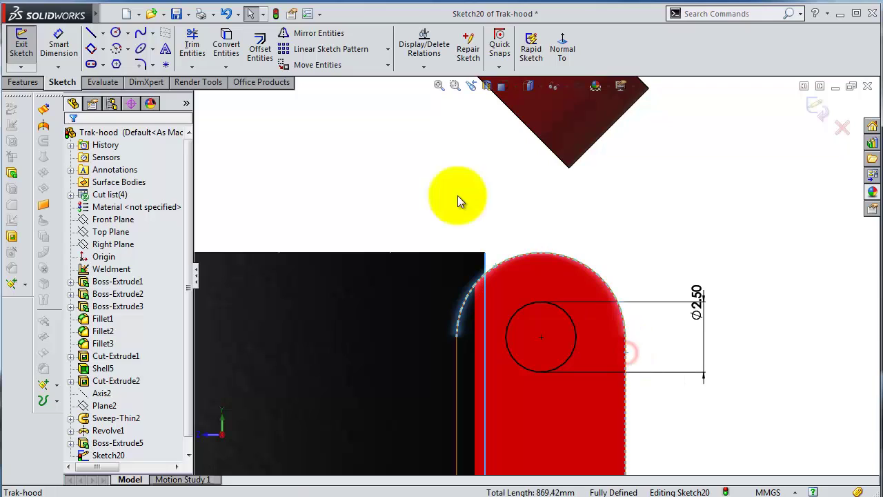
pyautogui.click(228, 45)
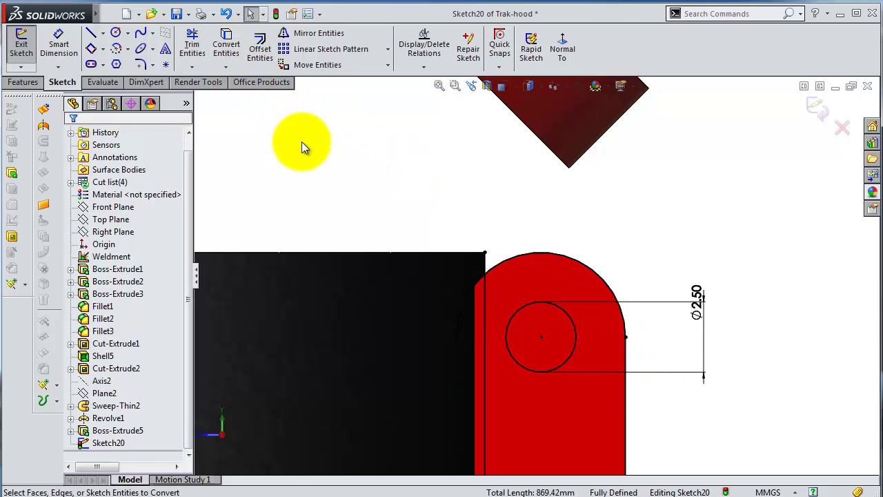
pyautogui.click(91, 32)
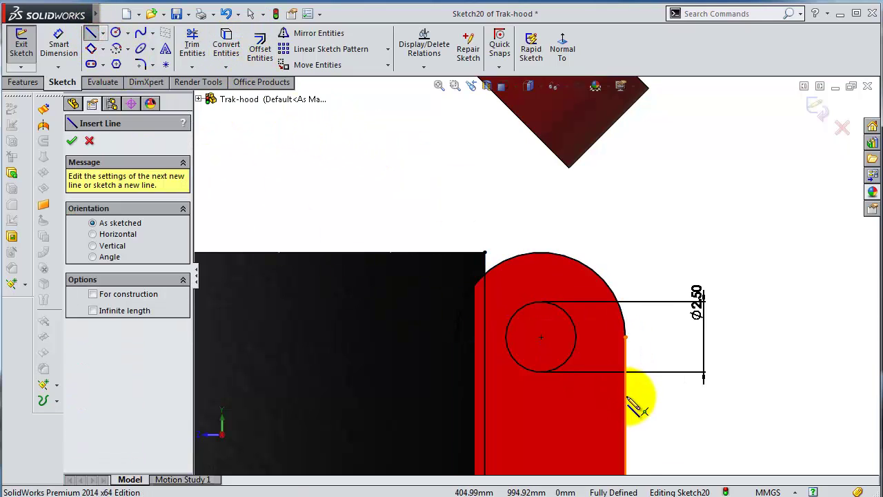
pyautogui.click(626, 398)
pyautogui.click(485, 397)
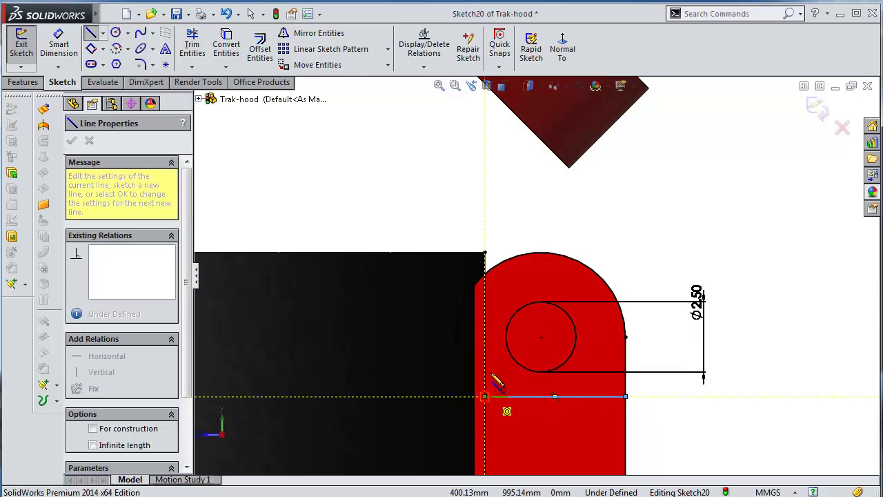
pyautogui.click(91, 33)
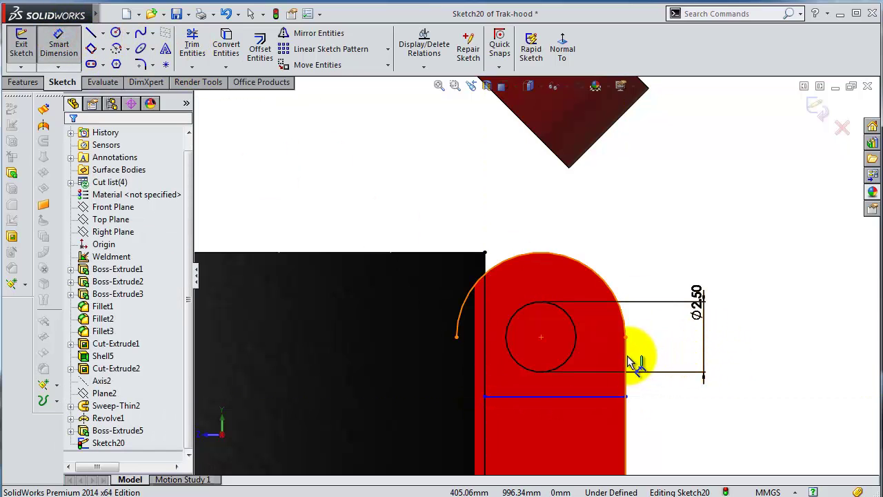
# Step: Dimension the horizontal line 3 mm below the arc's end point
pyautogui.click(628, 362)
pyautogui.click(613, 396)
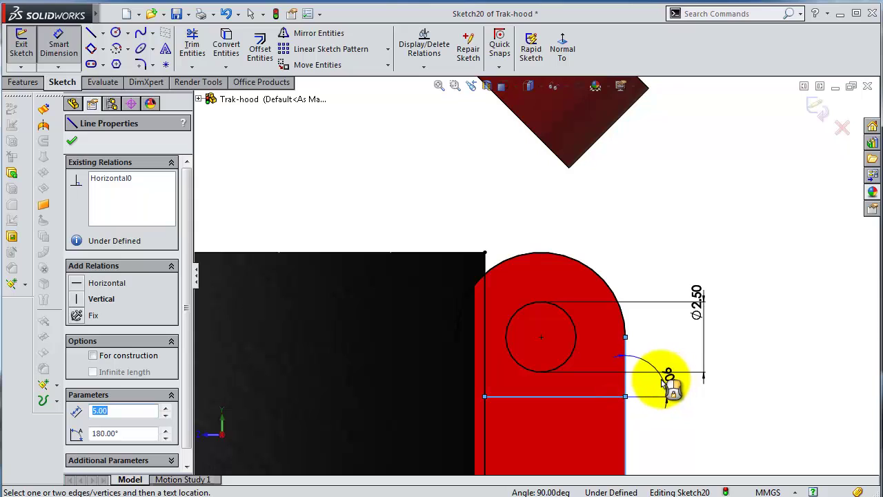
pyautogui.press('Escape')
pyautogui.click(627, 339)
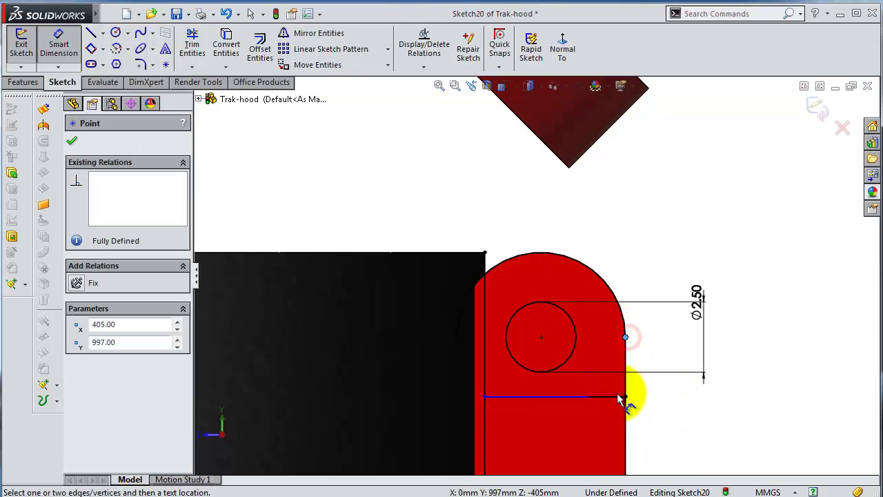
pyautogui.click(625, 398)
pyautogui.click(681, 388)
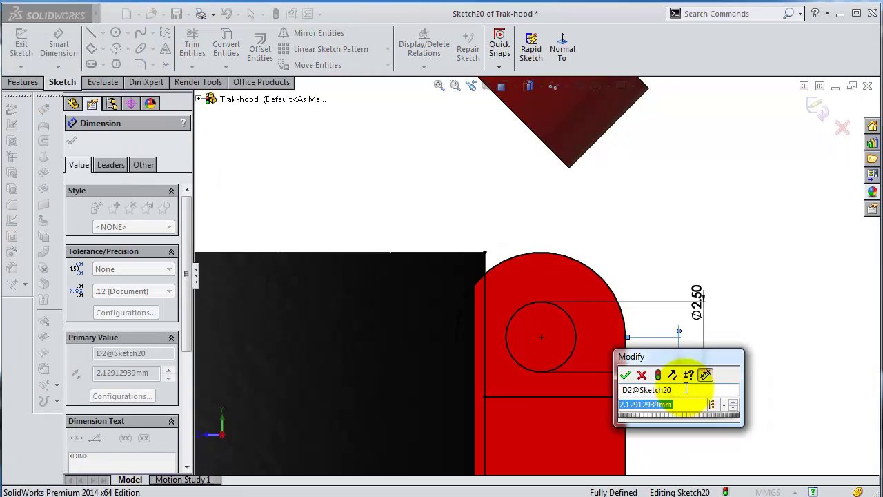
pyautogui.write('3')
pyautogui.press('Return')
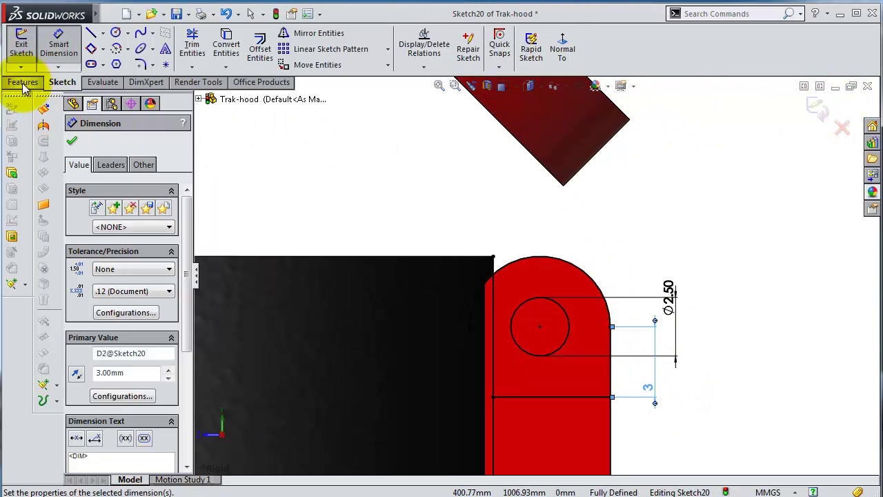
pyautogui.click(23, 83)
# Step: Cut the lug's upper sketch region 3 mm Mid Plane to notch its rounded top
pyautogui.click(207, 47)
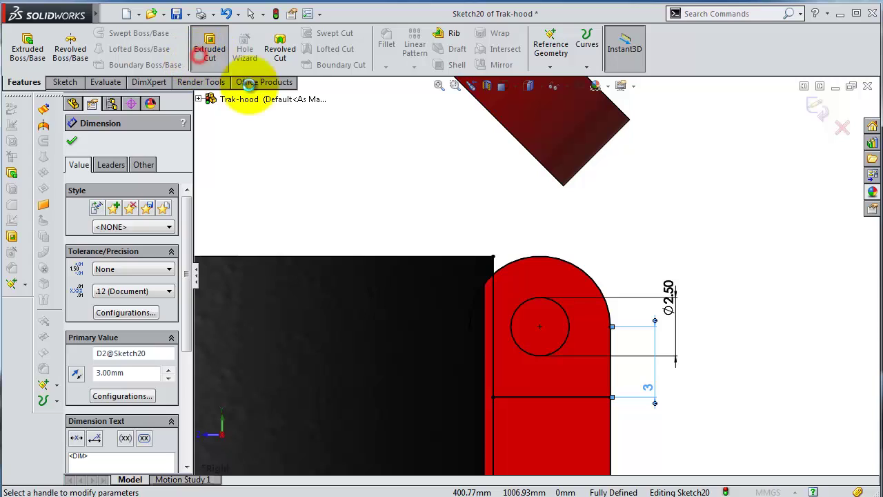
pyautogui.click(121, 267)
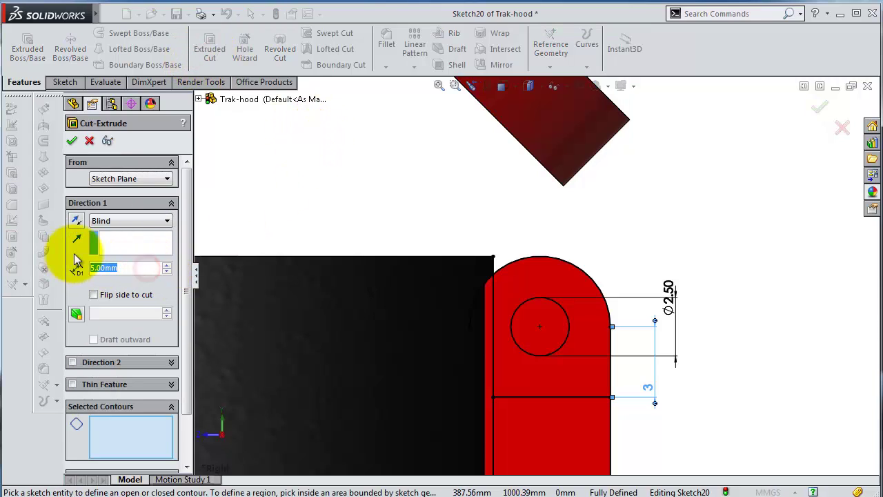
pyautogui.click(125, 221)
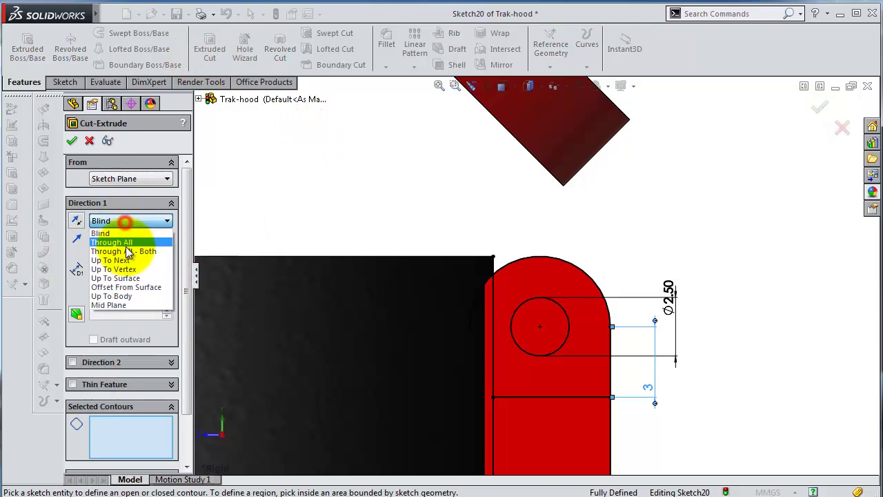
pyautogui.click(119, 304)
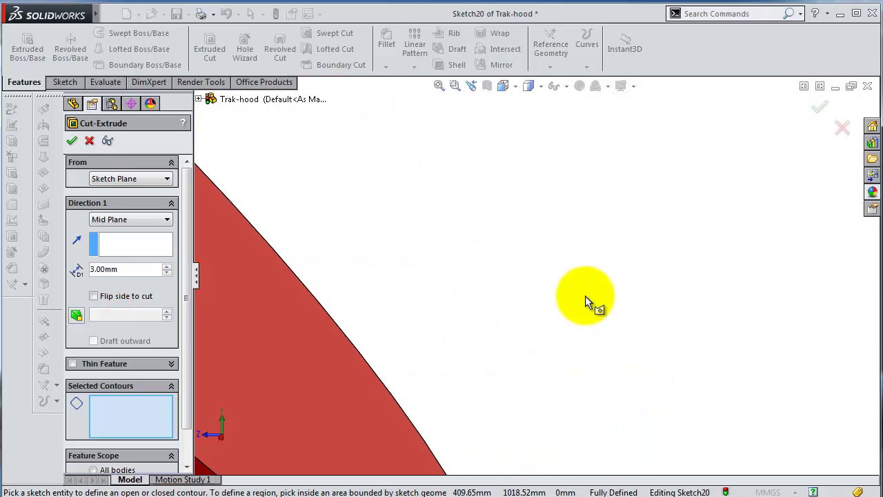
pyautogui.moveTo(585, 285); pyautogui.dragTo(528, 414, button='middle')
pyautogui.scroll(-3, 521, 289)
pyautogui.scroll(-2, 521, 290)
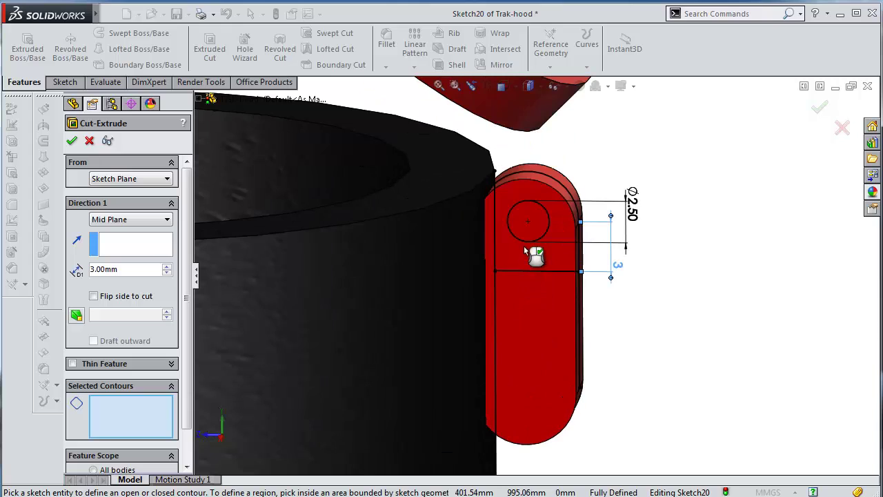
pyautogui.click(536, 251)
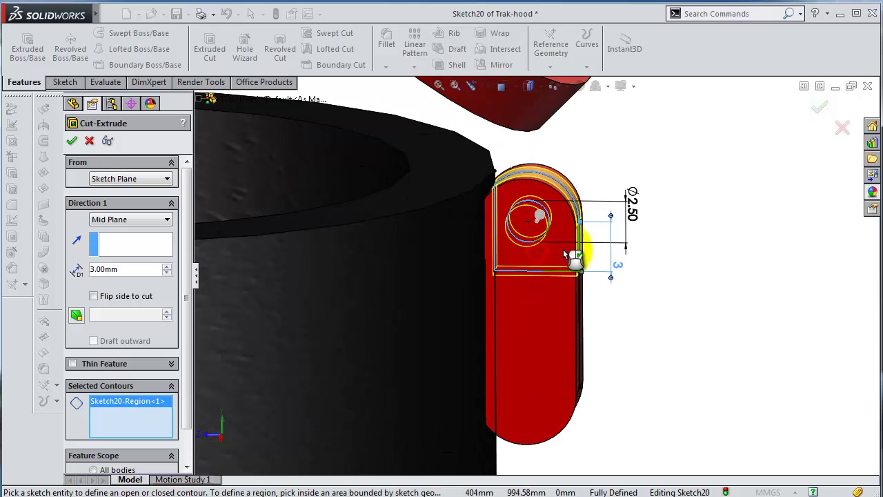
pyautogui.click(820, 113)
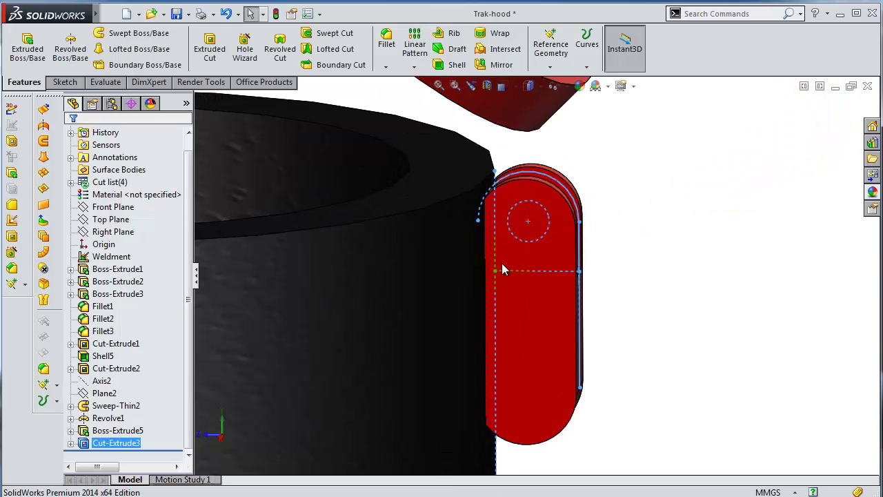
# Step: Cut Sketch20's Ø2.50 circle 33 mm Mid Plane as a hole through both prongs
pyautogui.click(70, 443)
pyautogui.click(125, 445)
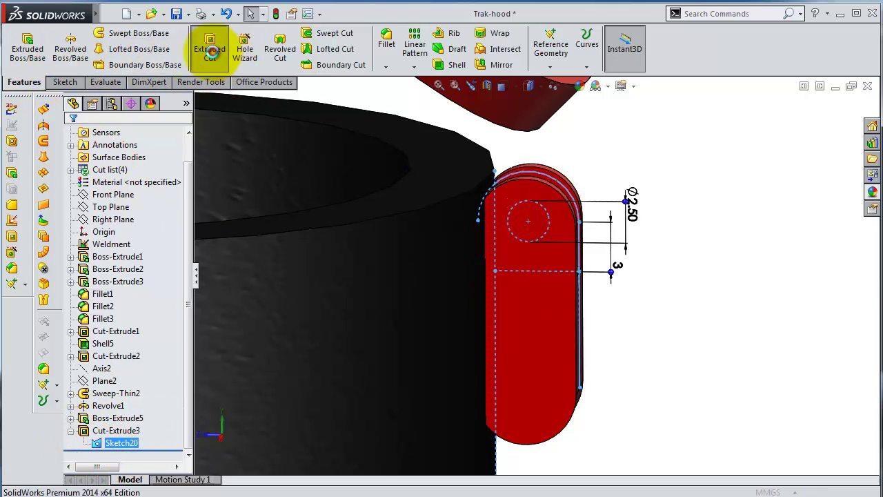
pyautogui.click(209, 43)
pyautogui.click(118, 429)
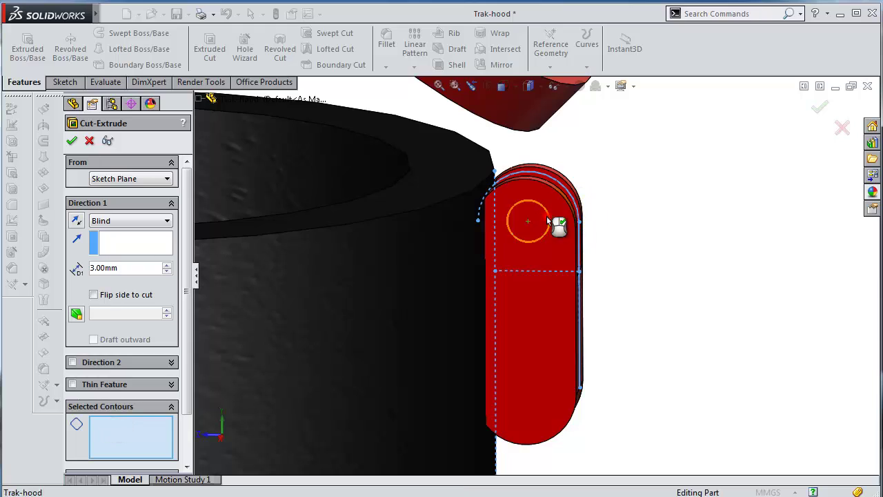
pyautogui.click(553, 221)
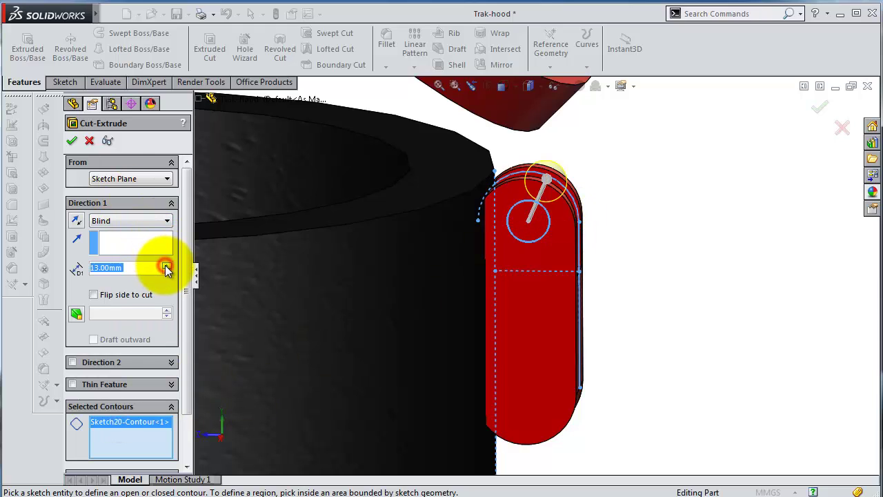
pyautogui.click(124, 221)
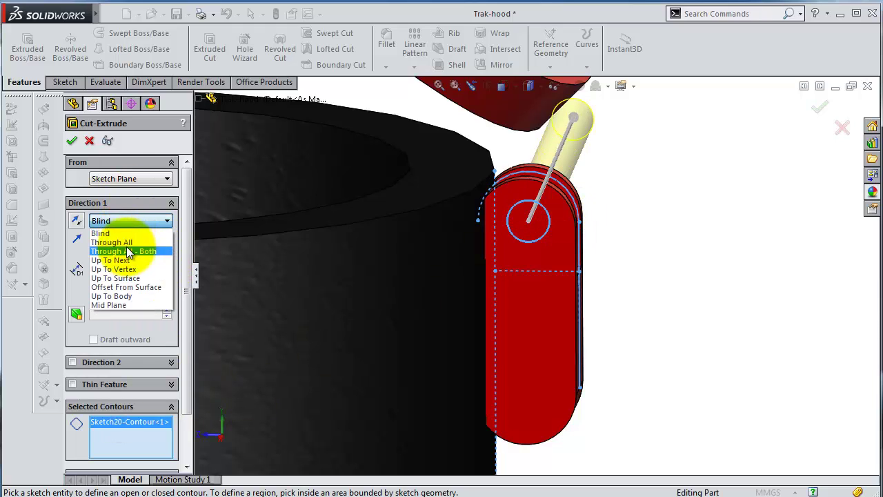
pyautogui.click(123, 304)
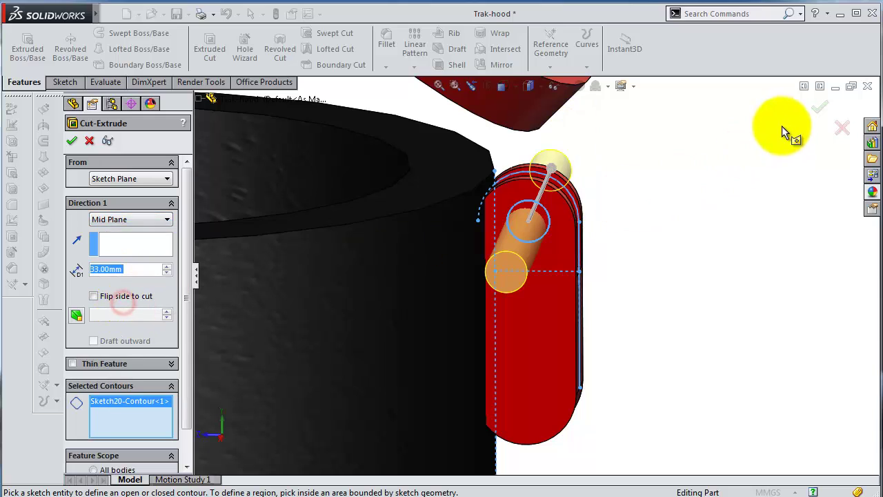
pyautogui.click(820, 114)
pyautogui.moveTo(585, 200)
pyautogui.mouseDown(button='middle')
pyautogui.moveTo(574, 227)
pyautogui.moveTo(722, 225)
pyautogui.moveTo(688, 246)
pyautogui.moveTo(732, 209)
pyautogui.moveTo(733, 187)
pyautogui.moveTo(729, 165)
pyautogui.moveTo(704, 142)
pyautogui.moveTo(719, 145)
pyautogui.moveTo(329, 230)
pyautogui.moveTo(252, 290)
pyautogui.mouseUp(button='middle')
# Step: Open a Right Plane sketch viewed Normal To and draw a circle on the lug's hole centre
pyautogui.click(108, 207)
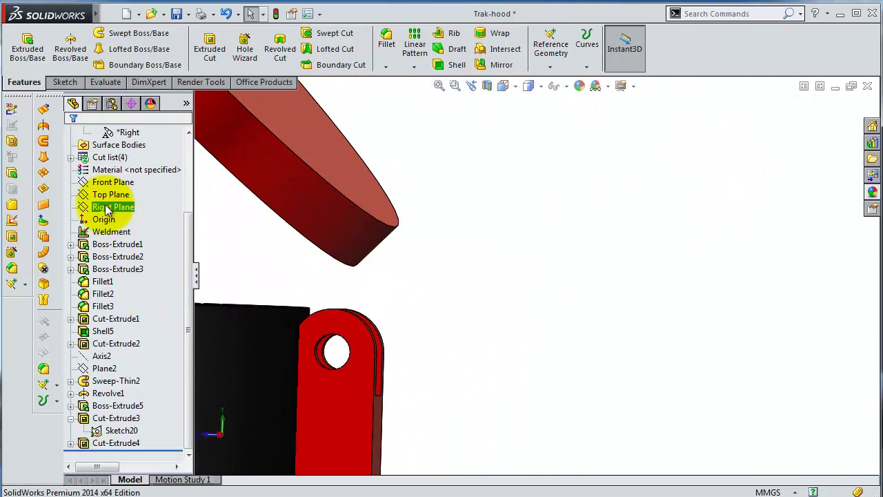
pyautogui.click(166, 185)
pyautogui.click(563, 61)
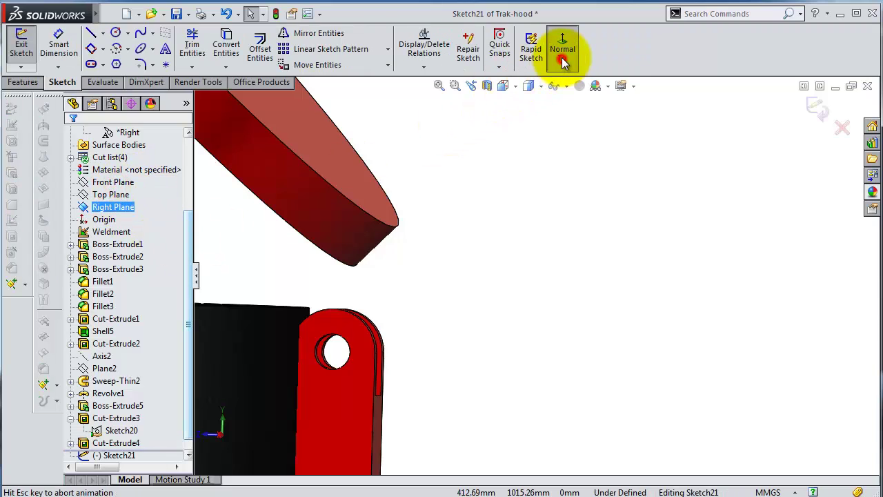
pyautogui.scroll(-3, 490, 157)
pyautogui.scroll(-2, 589, 194)
pyautogui.scroll(-2, 636, 309)
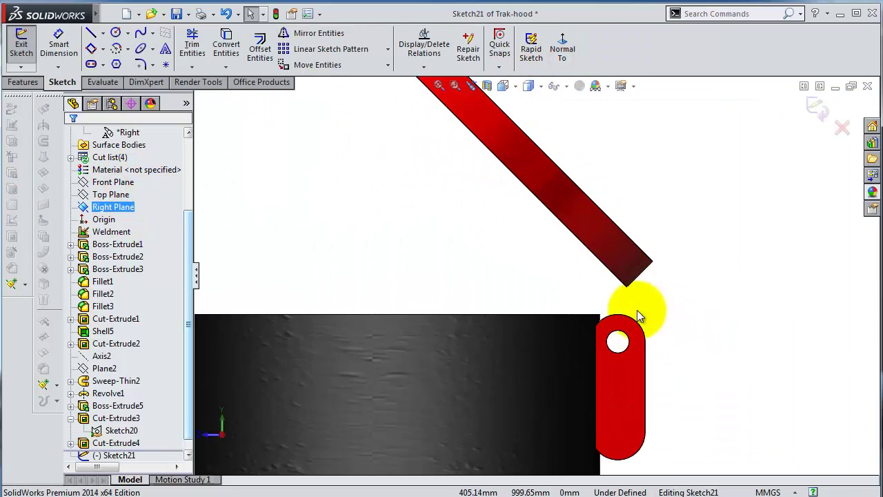
pyautogui.scroll(-3, 637, 309)
pyautogui.click(115, 33)
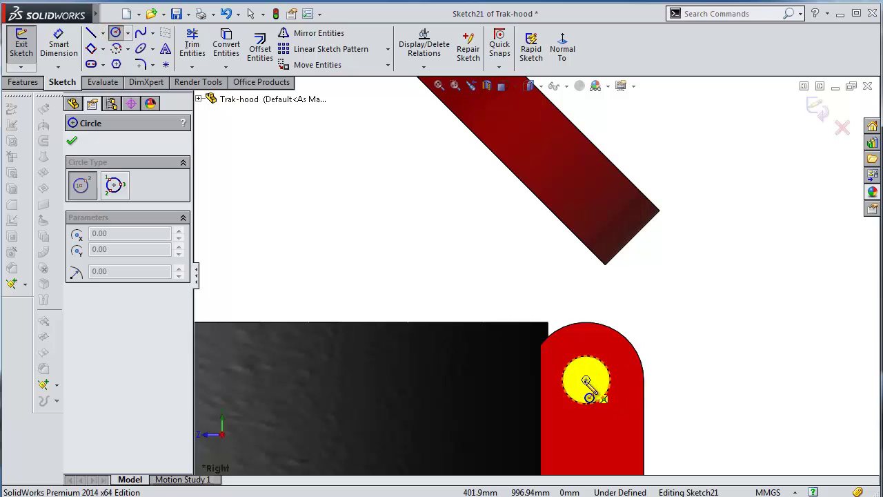
pyautogui.click(586, 381)
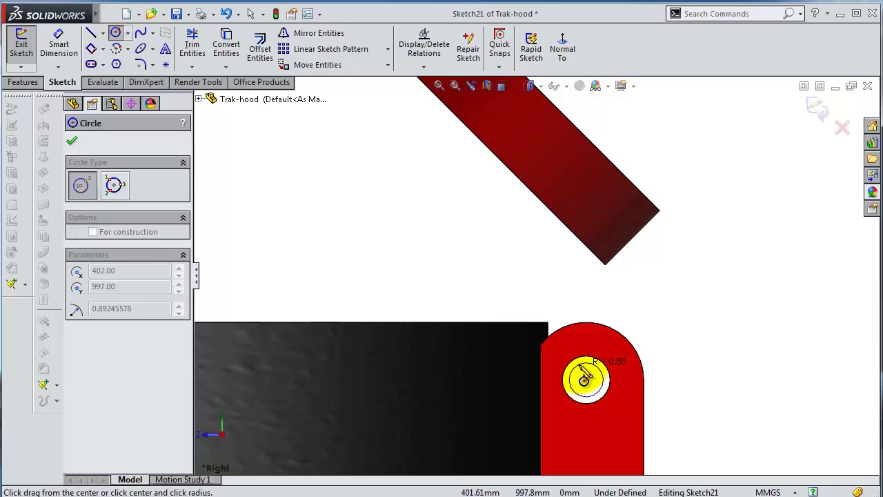
pyautogui.click(583, 379)
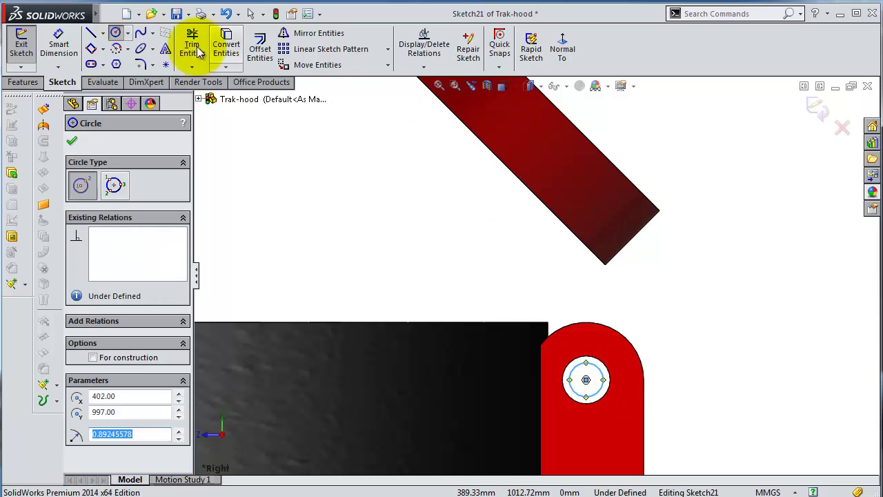
# Step: Draw a closed line outline from the rain cap's corner down to the hole circle and back
pyautogui.click(90, 48)
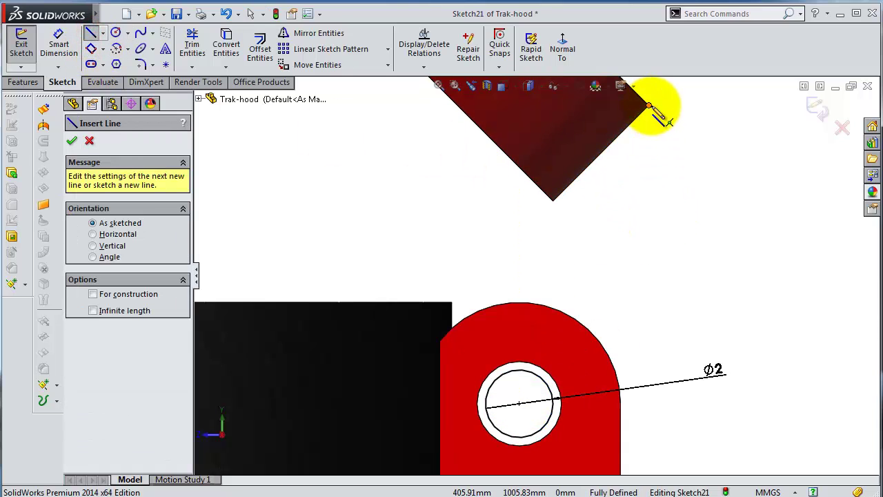
pyautogui.click(648, 105)
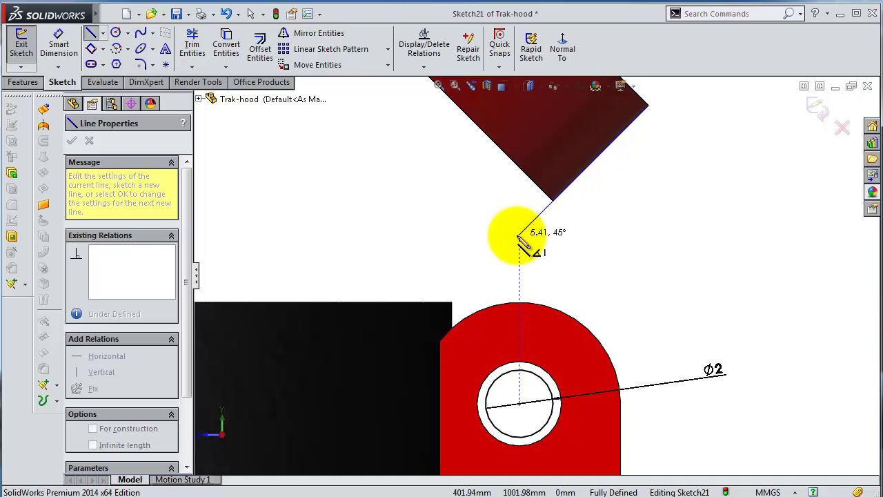
pyautogui.click(487, 266)
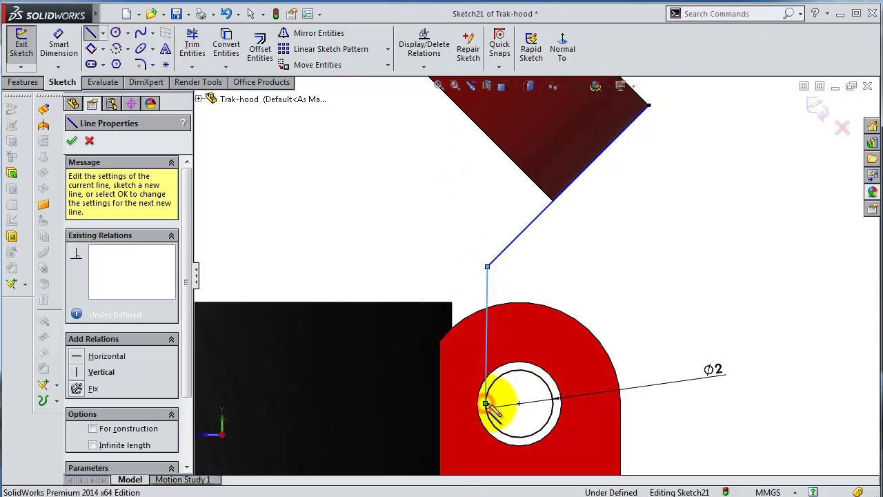
pyautogui.click(486, 404)
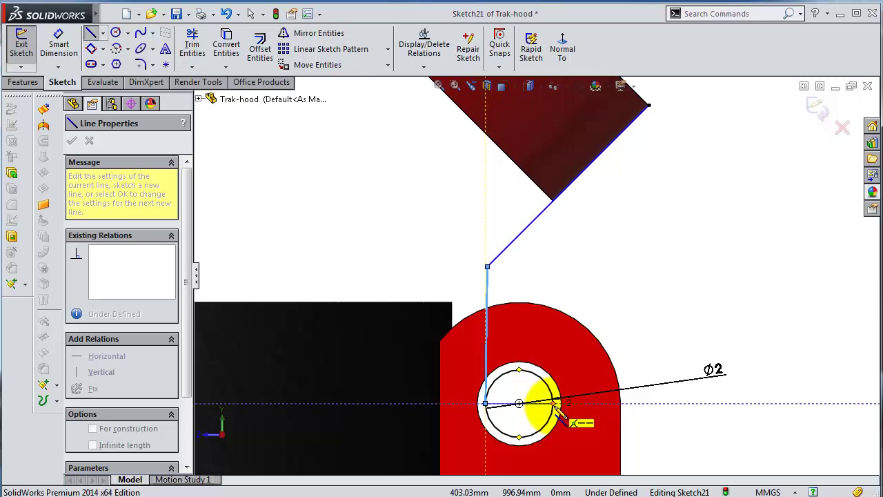
pyautogui.click(554, 404)
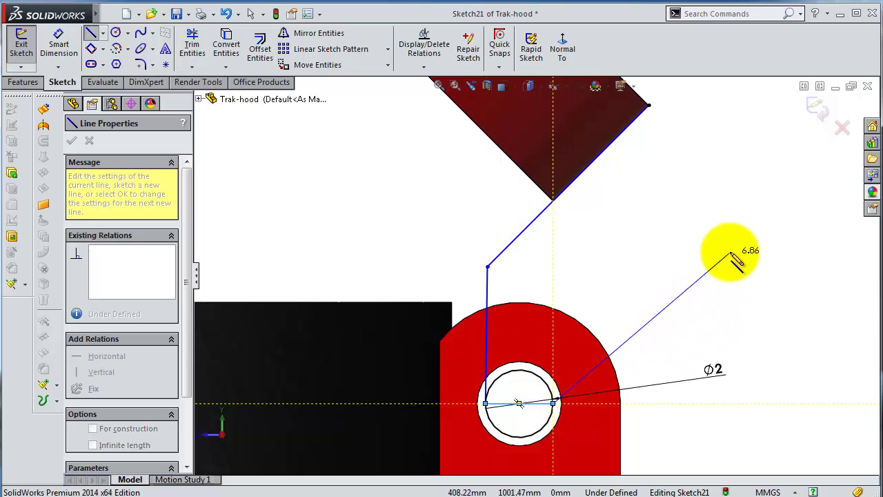
pyautogui.click(749, 206)
pyautogui.click(649, 106)
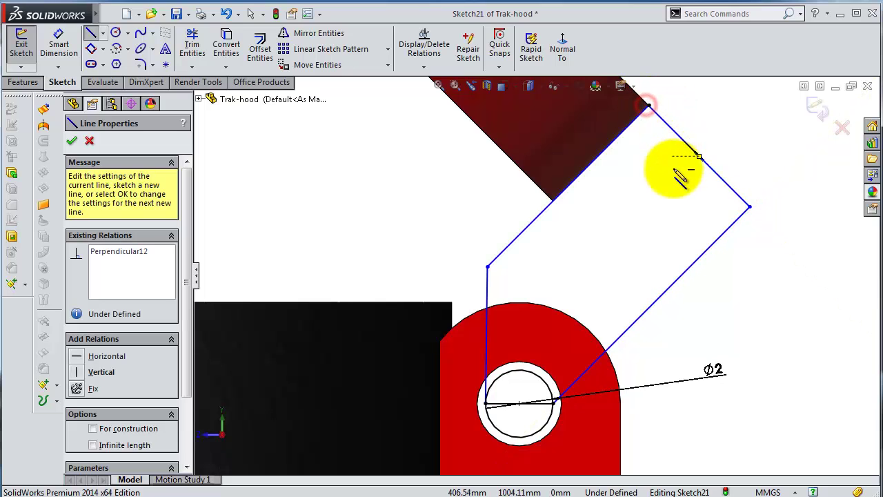
pyautogui.press('Escape')
pyautogui.scroll(-3, 602, 358)
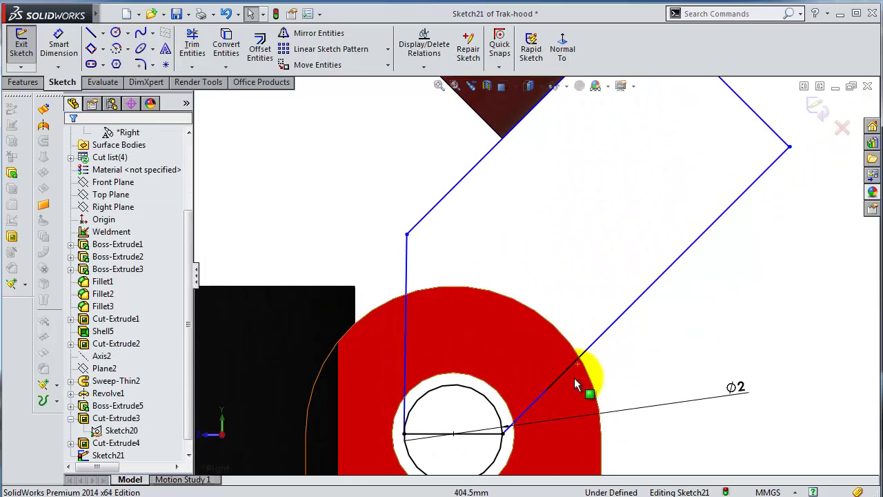
# Step: Give the outline's vertical line a 3 mm length dimension, undoing a trial tangent relation
pyautogui.click(552, 397)
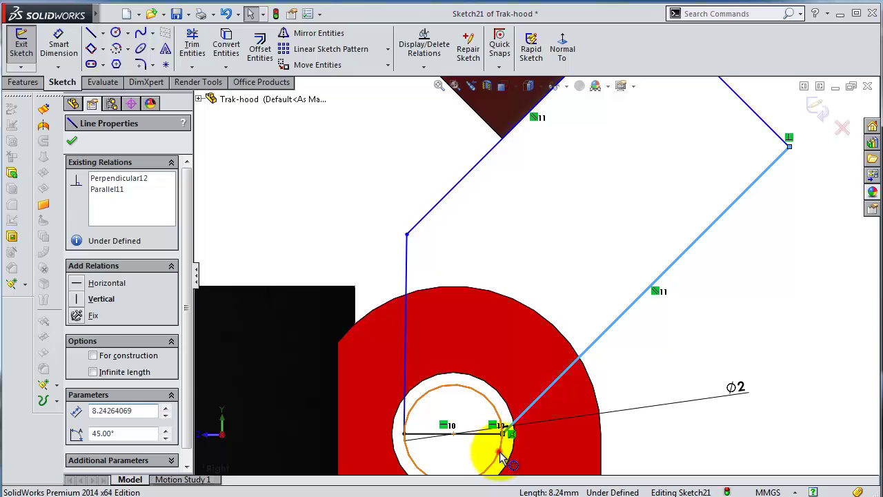
pyautogui.keyDown('ctrl'); pyautogui.click(502, 457); pyautogui.keyUp('ctrl')
pyautogui.click(536, 393)
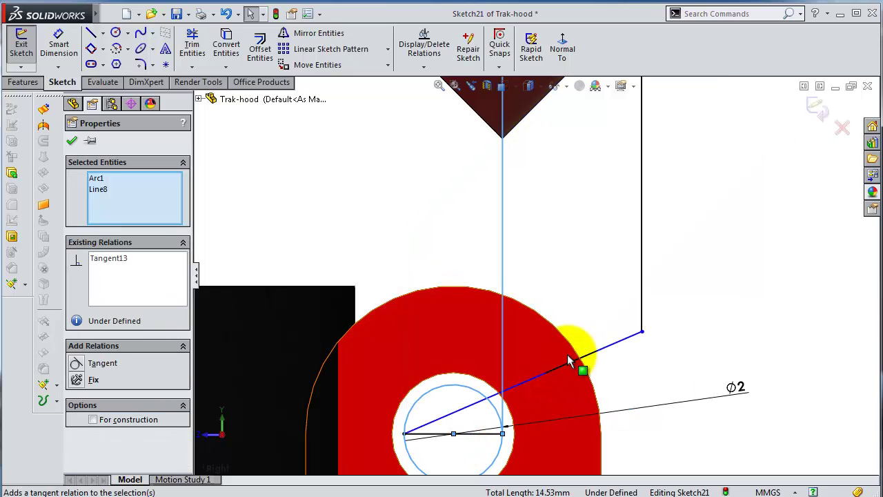
pyautogui.hotkey('ctrl', 'z')
pyautogui.scroll(1, 614, 341)
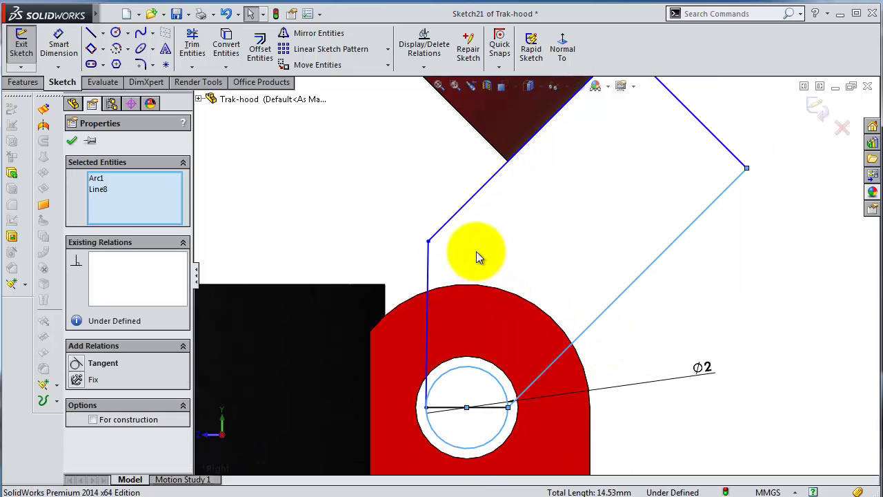
pyautogui.click(58, 43)
pyautogui.click(428, 269)
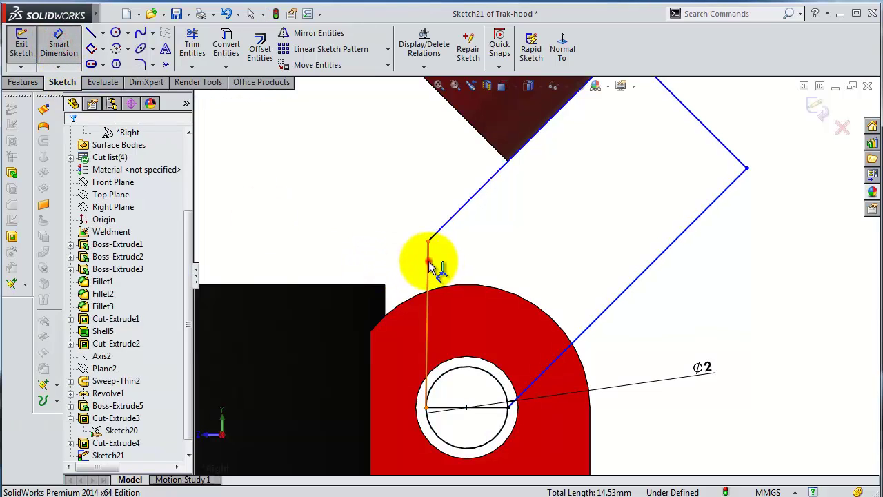
pyautogui.click(418, 268)
pyautogui.write('3')
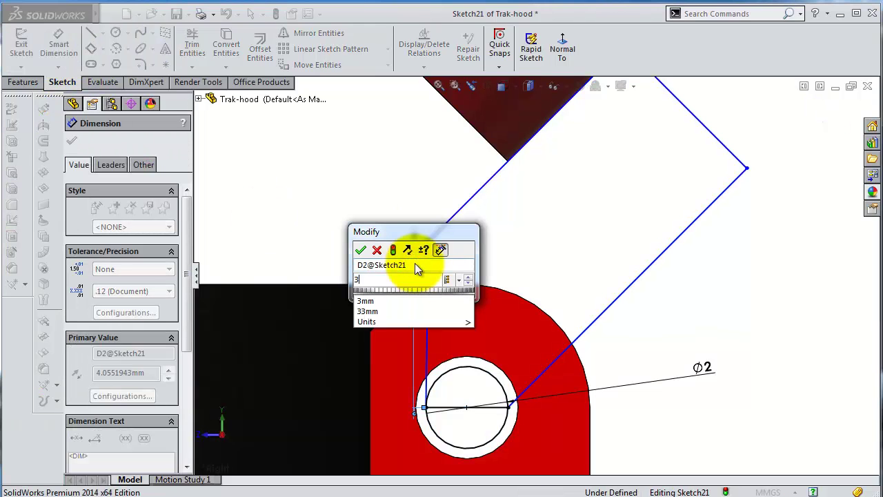
pyautogui.press('Return')
pyautogui.press('Escape')
pyautogui.scroll(-1, 473, 200)
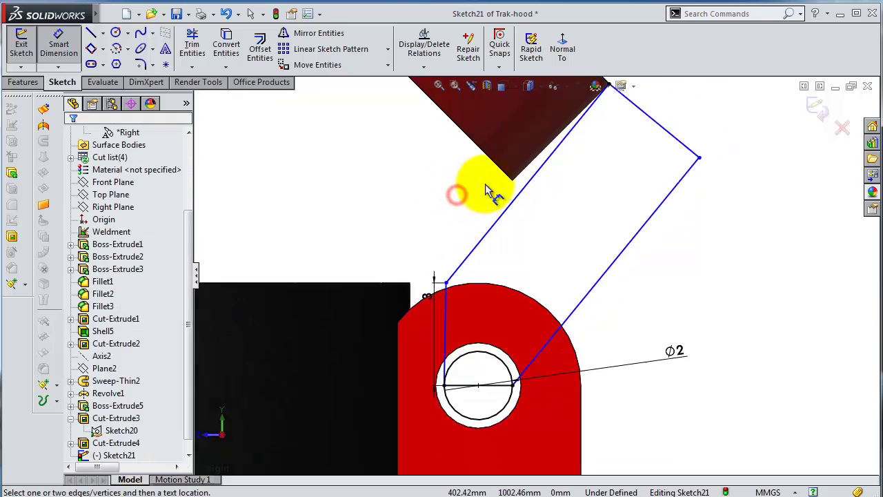
pyautogui.scroll(-1, 546, 231)
# Step: Make the slanted line collinear with the lid edge and change the 3 mm dimension to 5
pyautogui.click(552, 216)
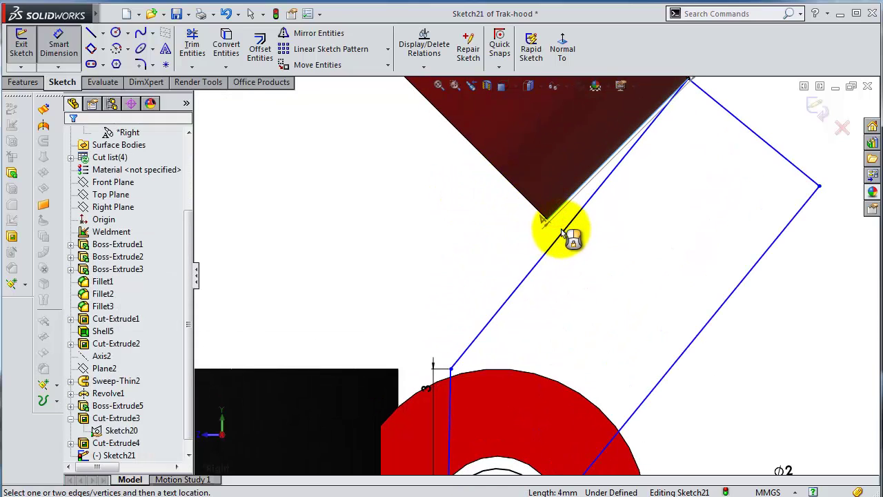
pyautogui.press('Escape')
pyautogui.click(564, 225)
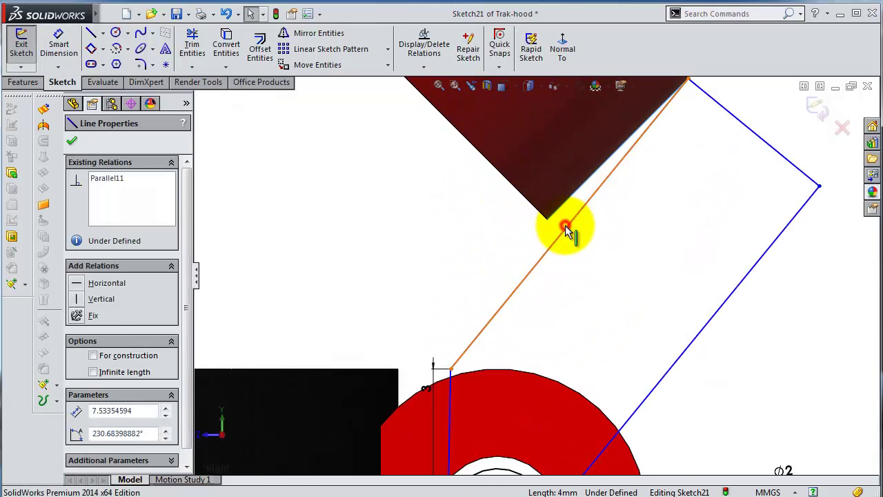
pyautogui.keyDown('ctrl'); pyautogui.click(602, 165); pyautogui.keyUp('ctrl')
pyautogui.click(606, 178)
pyautogui.scroll(2, 539, 276)
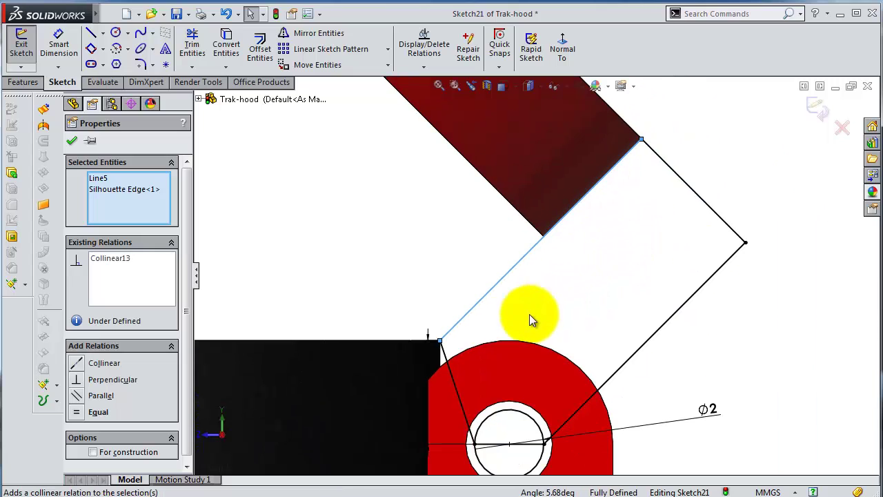
pyautogui.scroll(2, 462, 354)
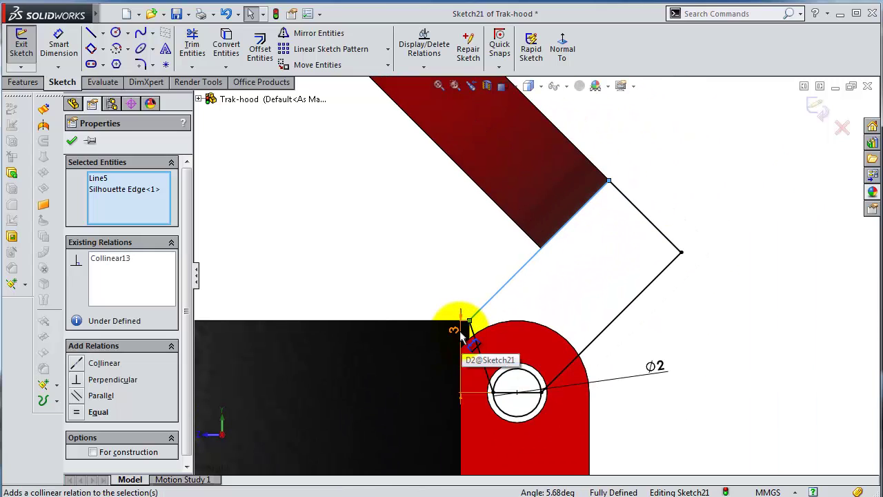
pyautogui.doubleClick(461, 333)
pyautogui.write('5')
pyautogui.press('Return')
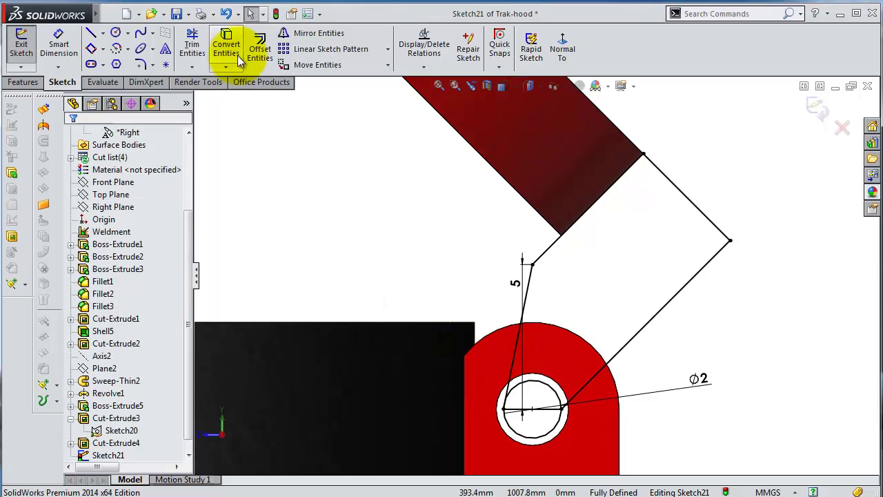
pyautogui.click(193, 43)
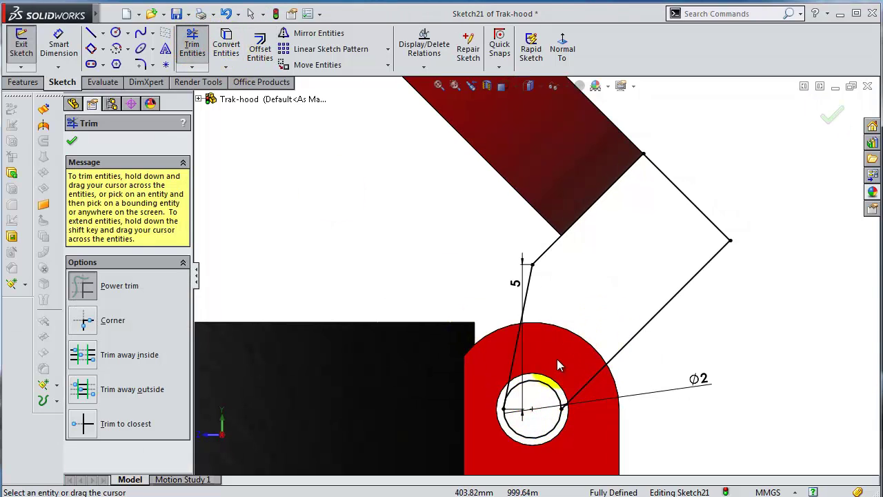
# Step: Extrude Sketch21's flap region 2 mm Mid Plane into an arm linking the cap to the lug
pyautogui.click(825, 119)
pyautogui.moveTo(652, 204)
pyautogui.mouseDown(button='middle')
pyautogui.moveTo(623, 217)
pyautogui.moveTo(599, 255)
pyautogui.mouseUp(button='middle')
pyautogui.click(22, 81)
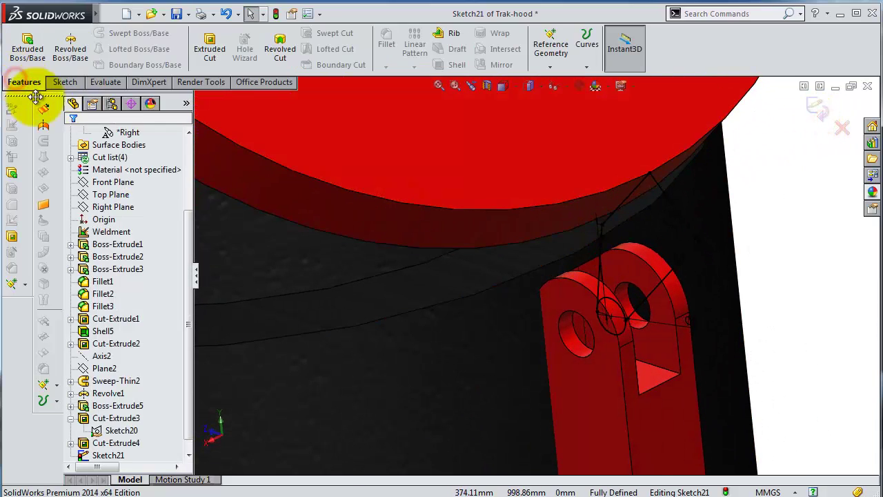
pyautogui.click(27, 44)
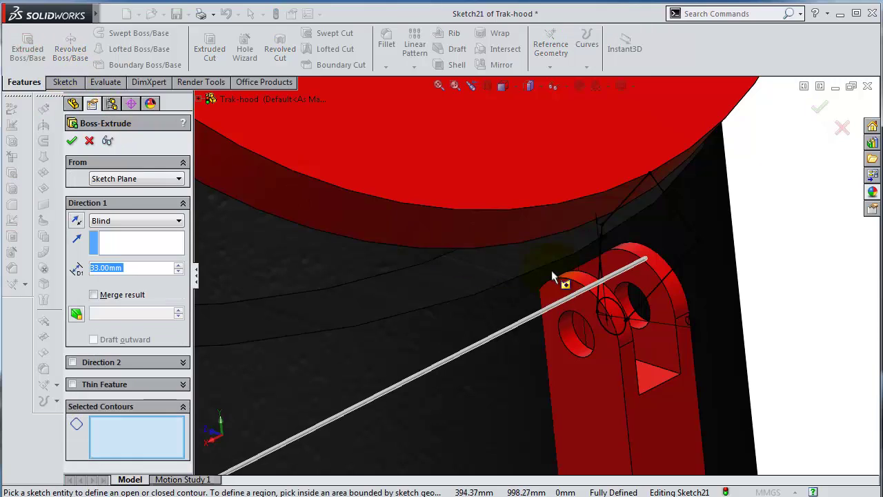
pyautogui.click(653, 270)
pyautogui.click(110, 266)
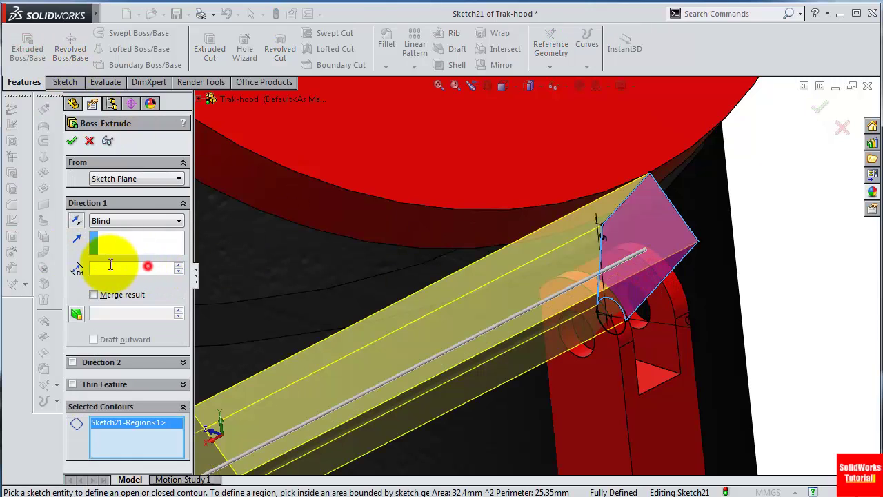
pyautogui.write('5')
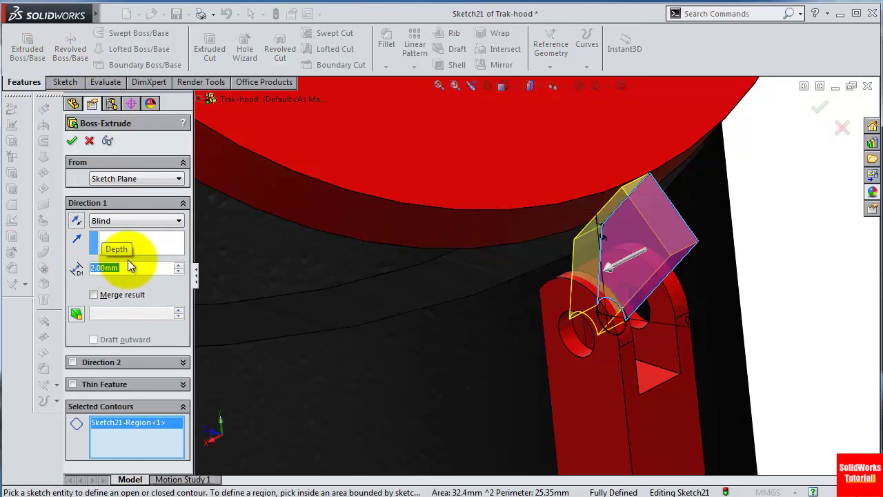
pyautogui.click(109, 220)
pyautogui.click(114, 291)
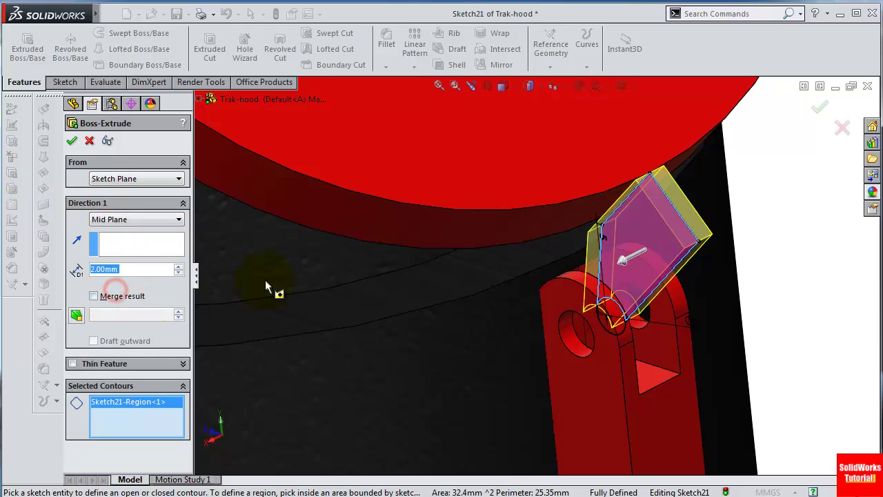
pyautogui.moveTo(633, 348); pyautogui.dragTo(645, 331, button='middle')
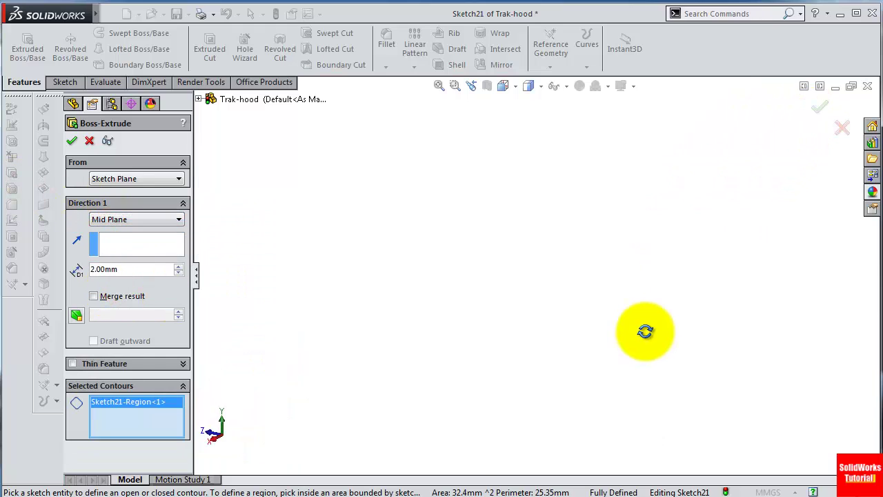
pyautogui.moveTo(650, 292)
pyautogui.mouseDown(button='middle')
pyautogui.moveTo(627, 296)
pyautogui.moveTo(618, 286)
pyautogui.mouseUp(button='middle')
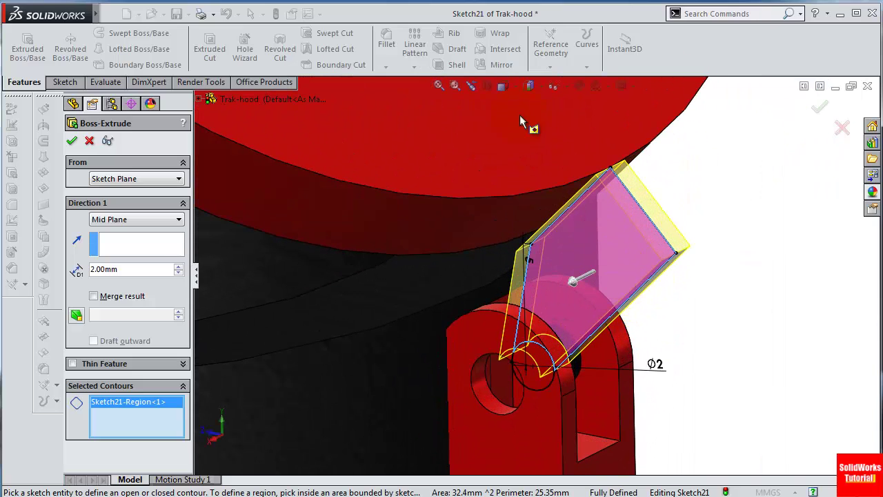
pyautogui.click(824, 101)
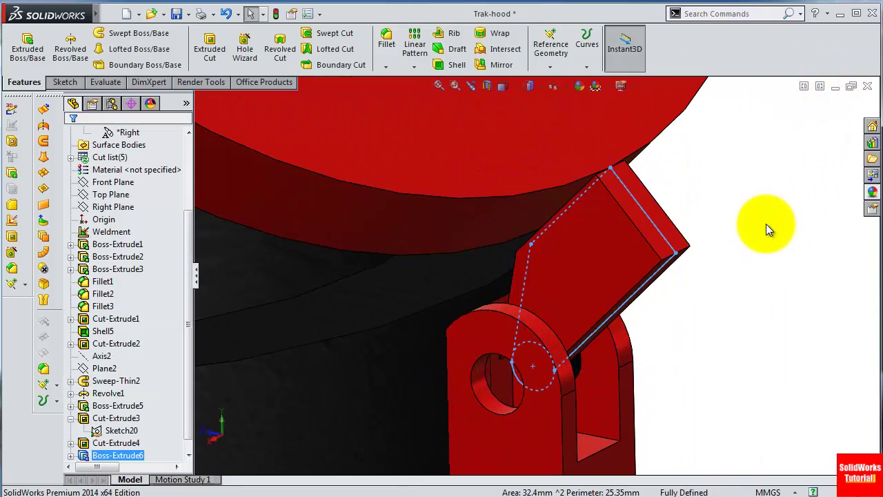
pyautogui.moveTo(659, 308); pyautogui.dragTo(631, 301, button='middle')
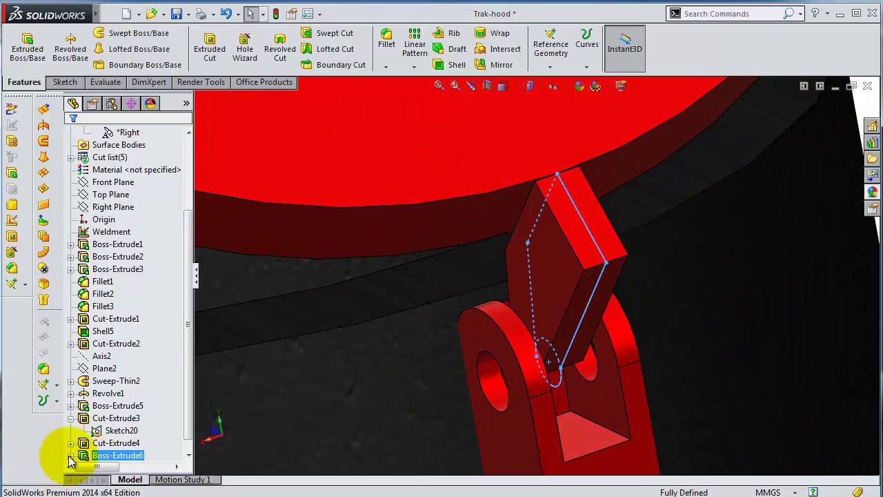
# Step: Extrude Sketch21's circle 5 mm mid-plane as the hinge pin through the lug holes
pyautogui.click(71, 455)
pyautogui.click(121, 443)
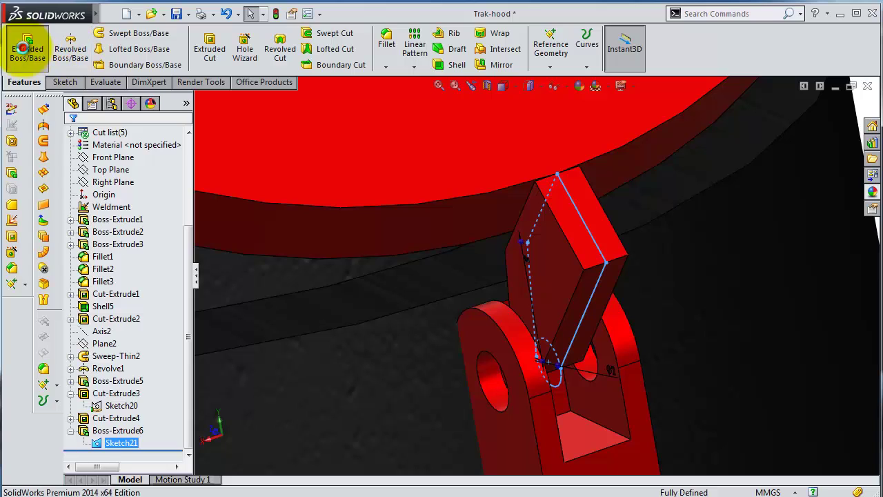
pyautogui.click(27, 45)
pyautogui.click(558, 383)
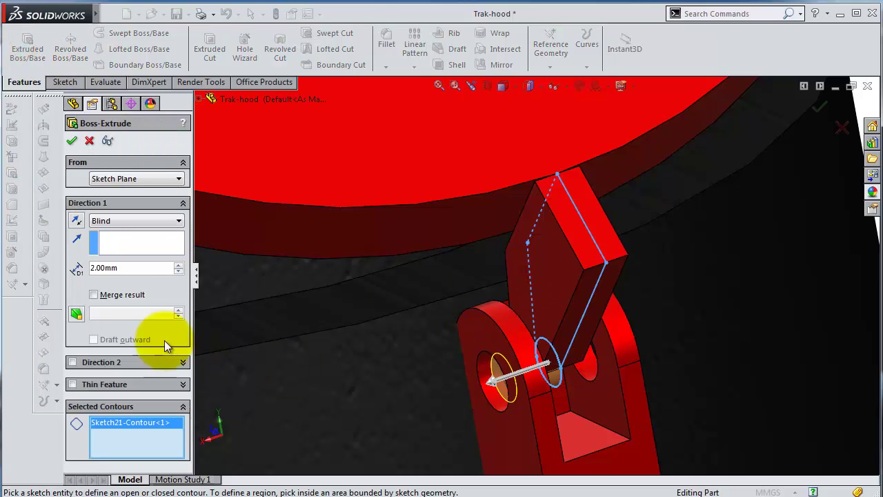
pyautogui.doubleClick(167, 268)
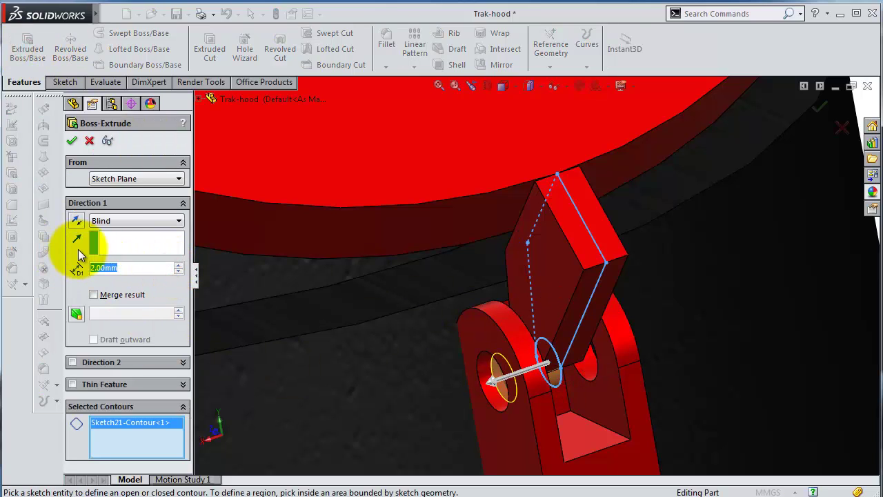
pyautogui.write('5')
pyautogui.press('Return')
pyautogui.click(121, 219)
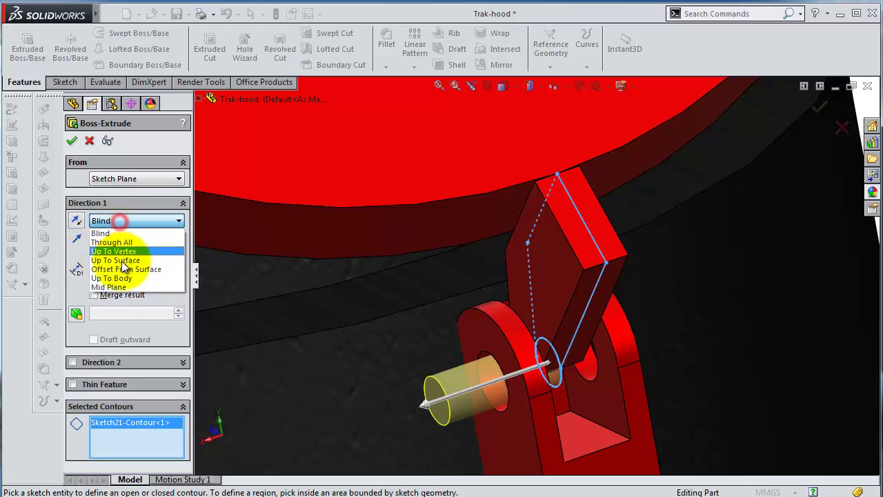
pyautogui.click(120, 287)
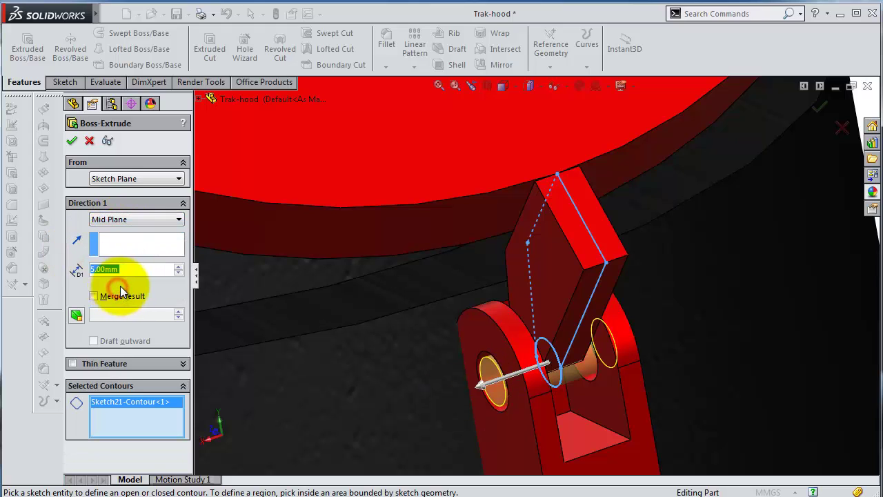
pyautogui.click(73, 142)
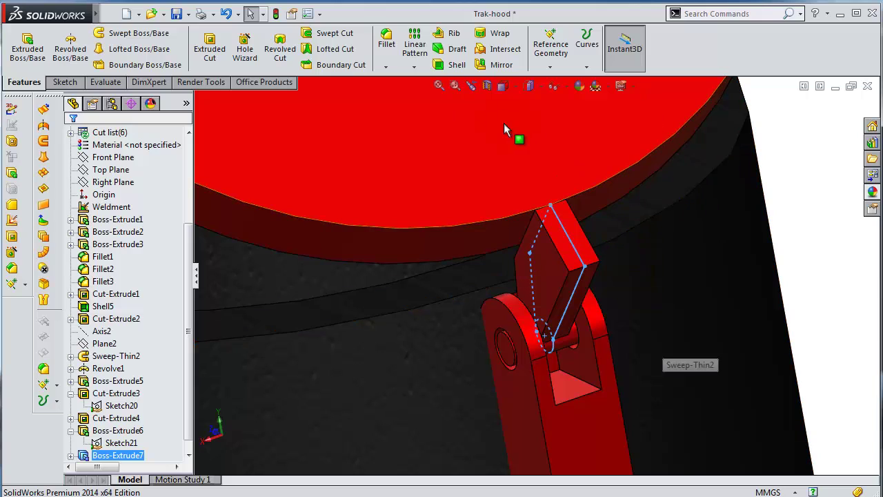
# Step: Round the hinge tab's edge with a 2 mm fillet
pyautogui.click(388, 45)
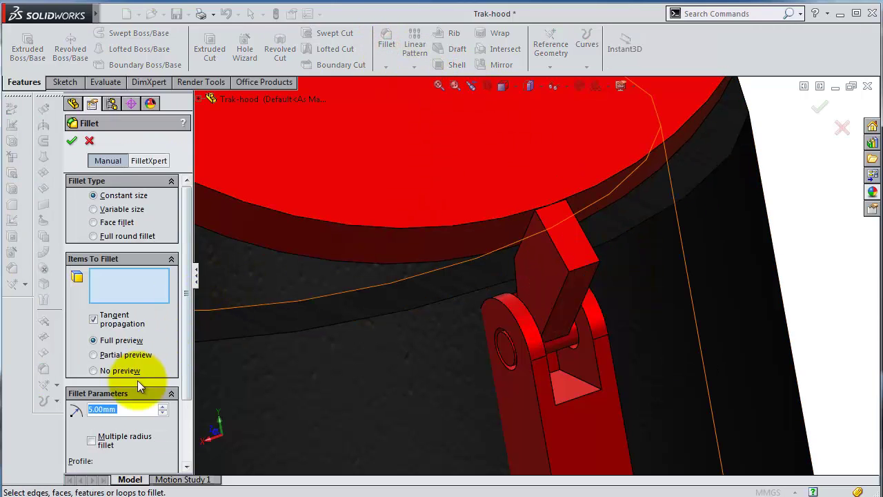
pyautogui.write('2')
pyautogui.click(70, 429)
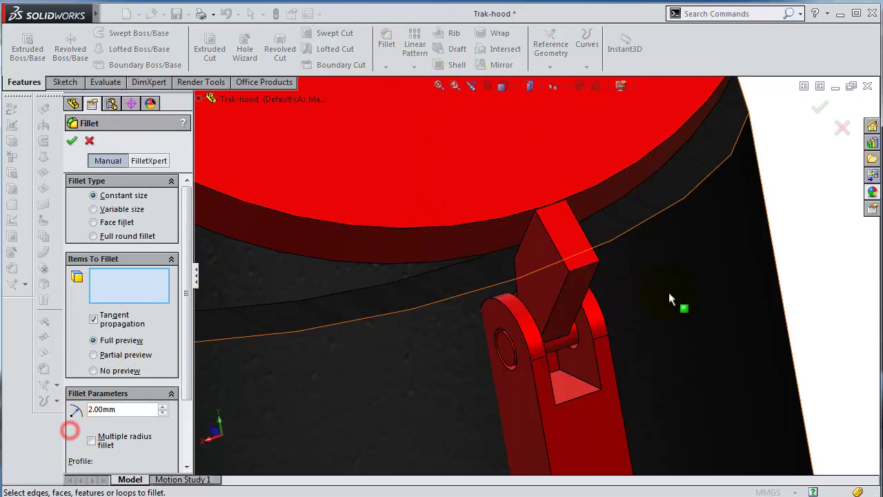
pyautogui.click(592, 270)
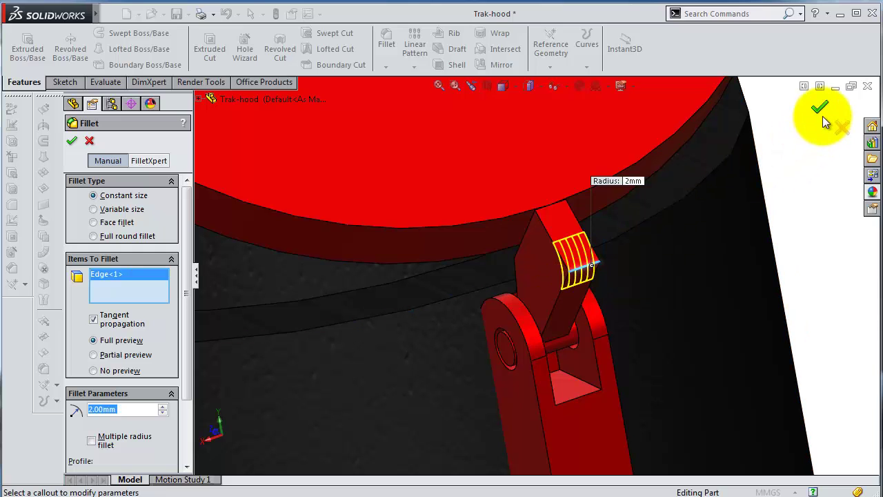
pyautogui.press('Return')
# Step: Orbit and zoom to inspect the pipe, open lid and red hood
pyautogui.scroll(3, 622, 239)
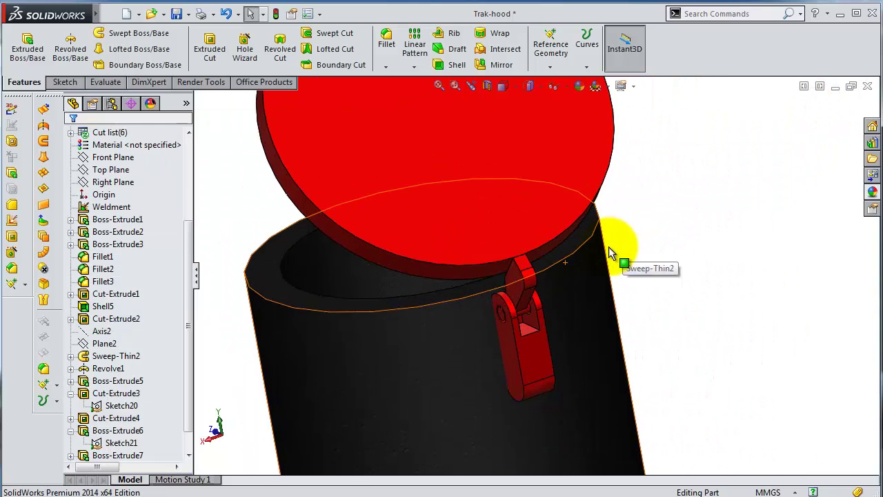
pyautogui.moveTo(617, 250); pyautogui.dragTo(526, 311, button='middle')
pyautogui.scroll(-3, 518, 330)
pyautogui.scroll(3, 518, 330)
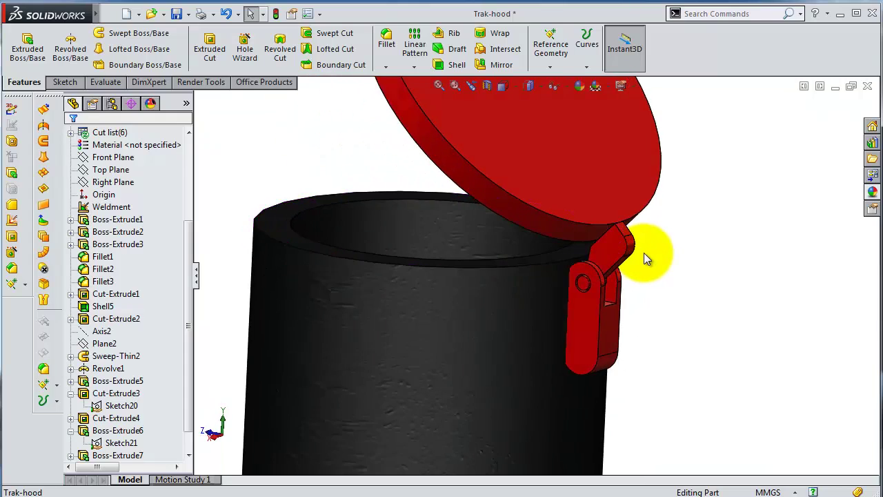
pyautogui.moveTo(615, 252); pyautogui.dragTo(680, 286, button='middle')
pyautogui.scroll(-2, 645, 272)
pyautogui.scroll(-2, 668, 322)
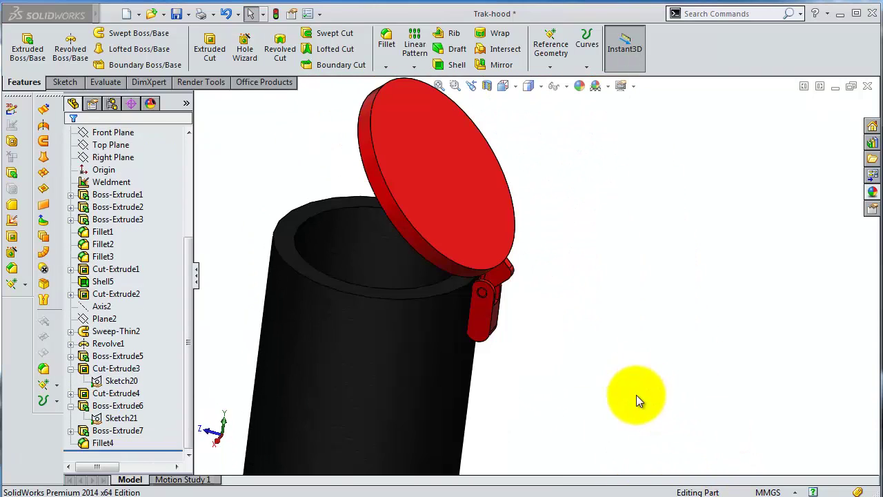
pyautogui.scroll(2, 637, 395)
pyautogui.moveTo(635, 393)
pyautogui.mouseDown(button='middle')
pyautogui.moveTo(662, 425)
pyautogui.moveTo(634, 370)
pyautogui.mouseUp(button='middle')
pyautogui.scroll(-3, 468, 236)
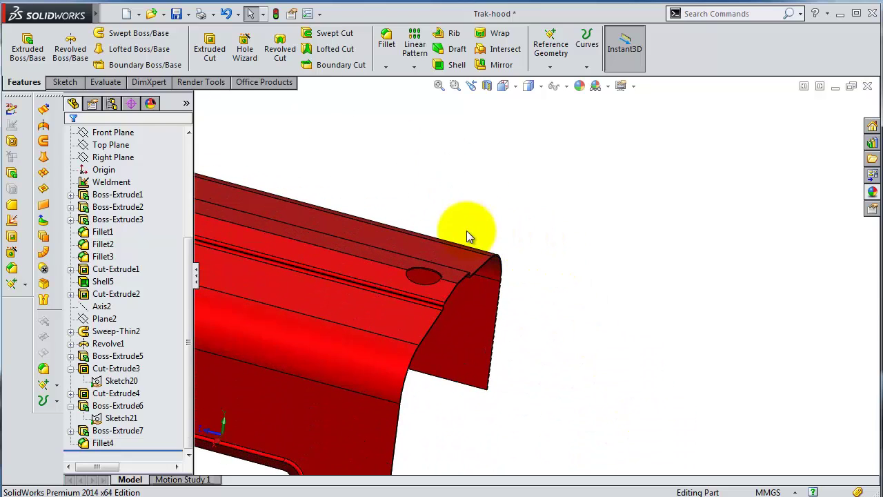
# Step: Create reference axis Axis3 from the cylindrical face of the hood's top hole
pyautogui.click(549, 67)
pyautogui.click(560, 92)
pyautogui.scroll(-6, 429, 276)
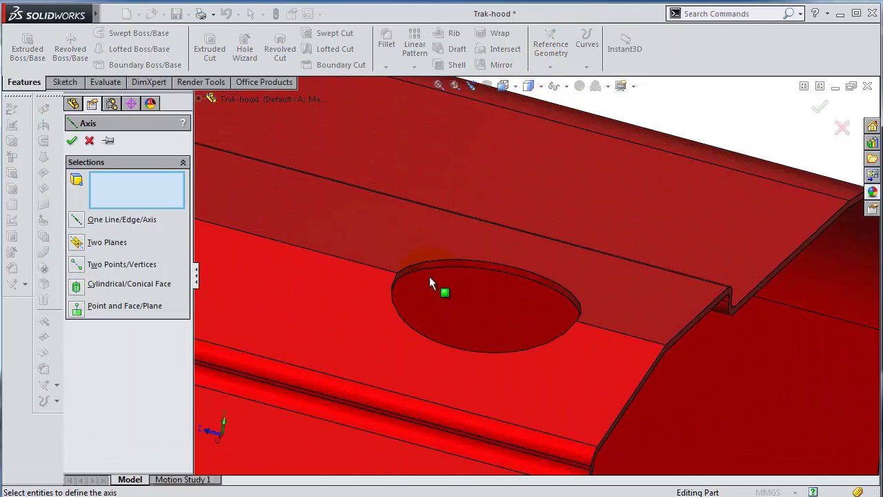
pyautogui.click(436, 264)
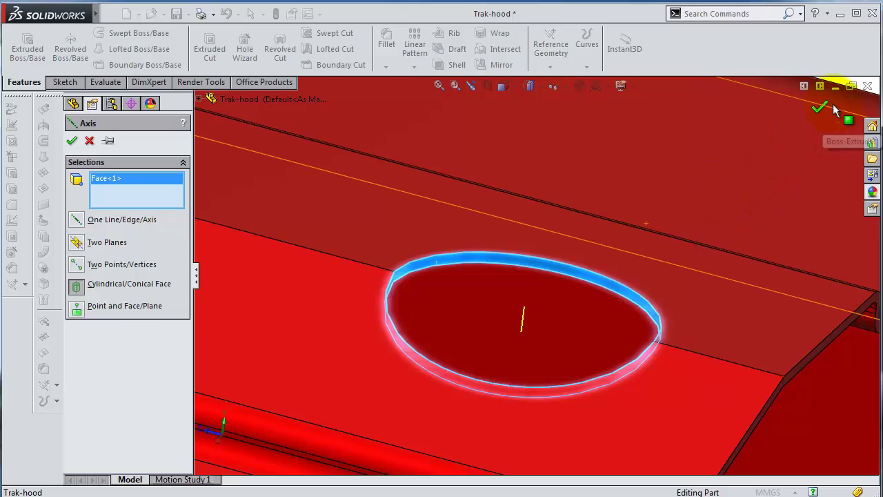
pyautogui.rightClick(707, 242)
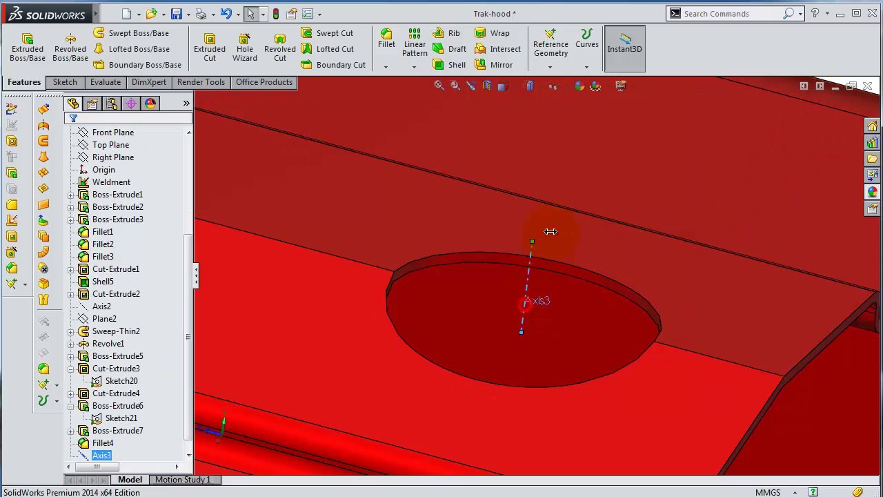
pyautogui.scroll(4, 542, 255)
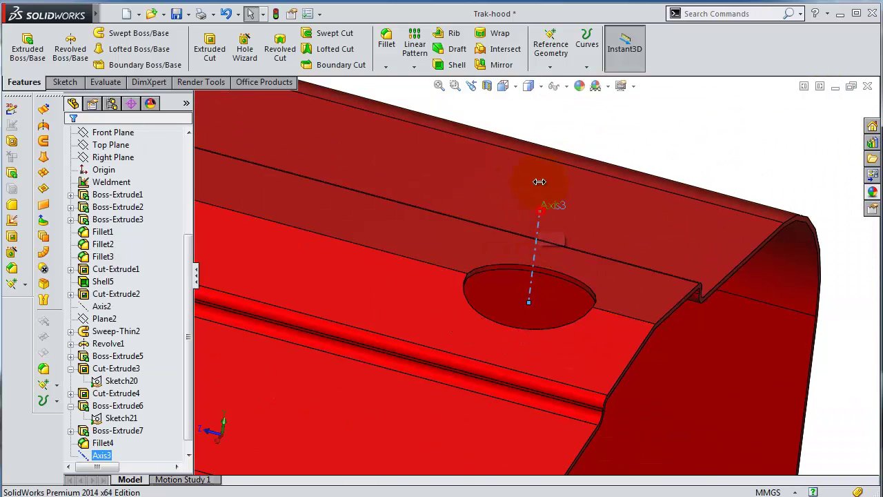
pyautogui.moveTo(561, 422)
pyautogui.mouseDown(button='middle')
pyautogui.moveTo(514, 381)
pyautogui.moveTo(422, 243)
pyautogui.mouseUp(button='middle')
pyautogui.moveTo(319, 136)
pyautogui.mouseDown()
pyautogui.moveTo(331, 216)
pyautogui.moveTo(306, 39)
pyautogui.mouseUp()
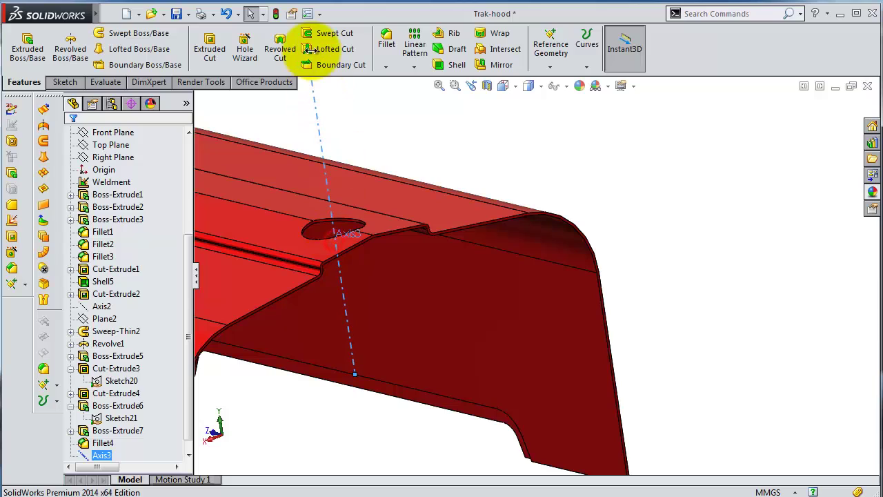
# Step: In a new 3D sketch, draw a 350 mm line along Axis3
pyautogui.click(53, 77)
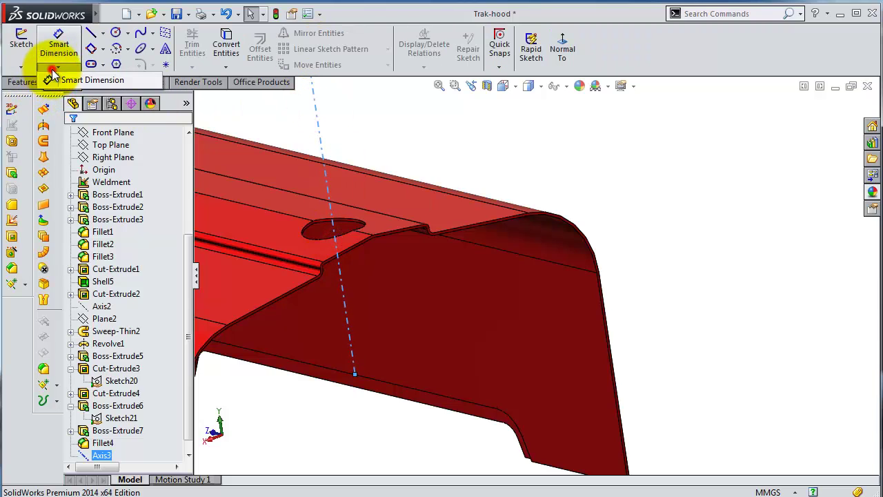
pyautogui.click(21, 66)
pyautogui.click(30, 93)
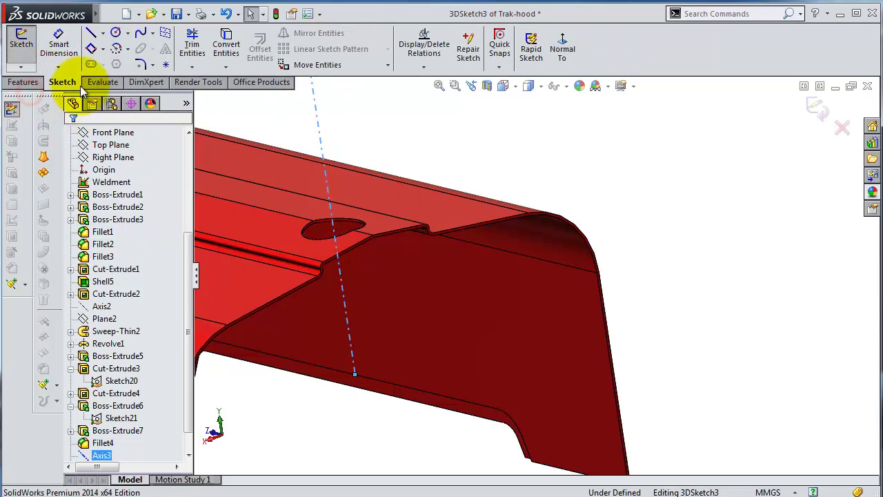
pyautogui.click(91, 34)
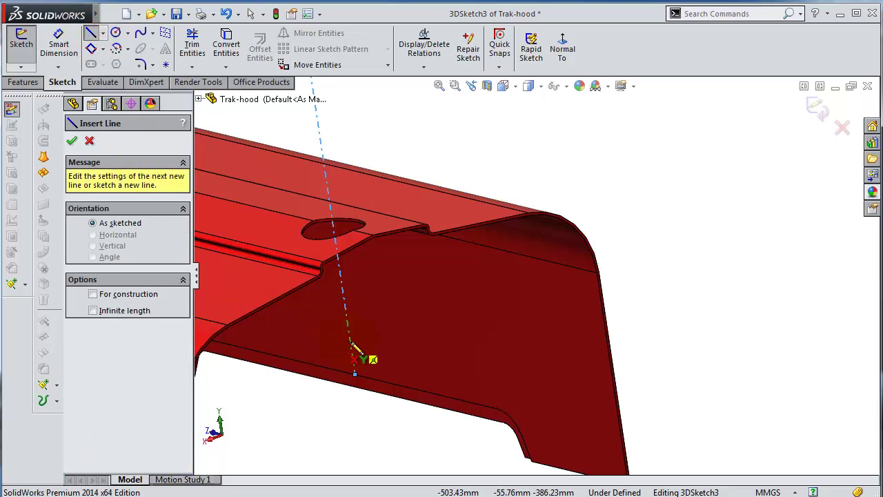
pyautogui.click(352, 343)
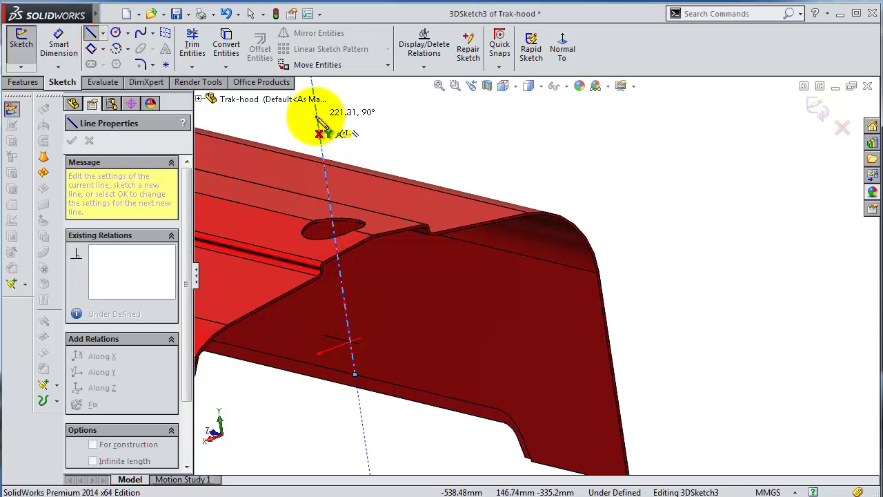
pyautogui.click(319, 117)
pyautogui.click(58, 42)
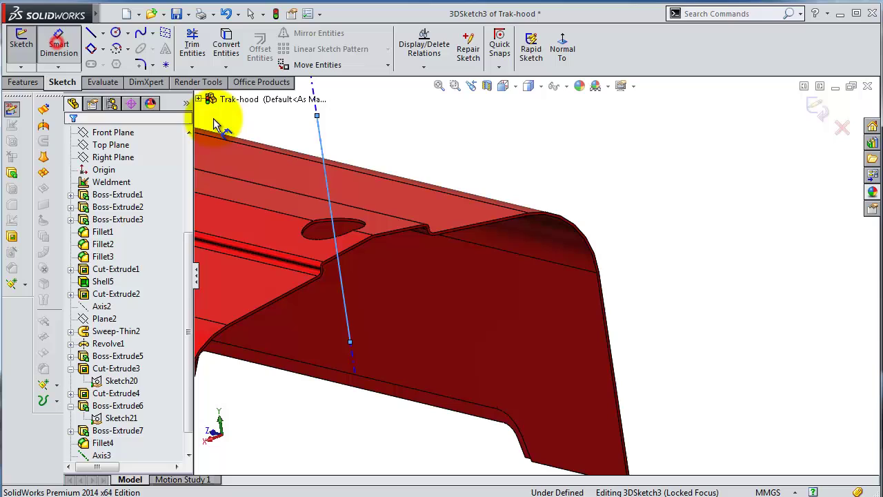
pyautogui.click(323, 160)
pyautogui.click(562, 128)
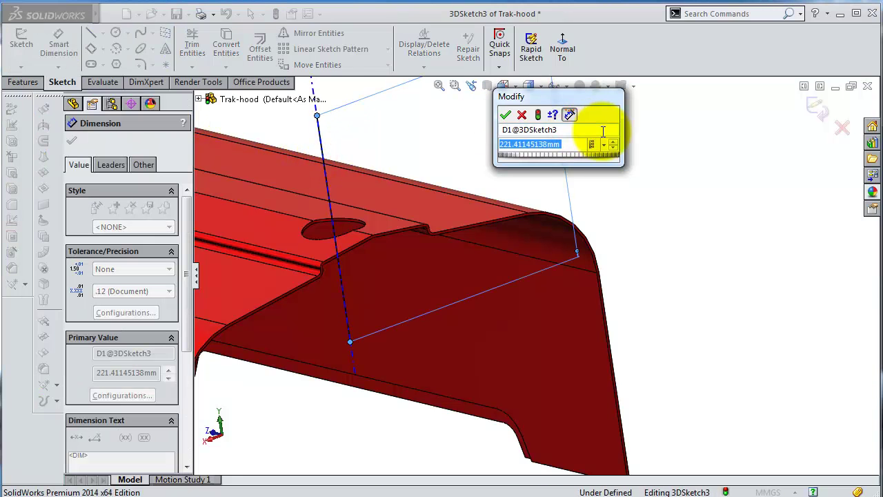
pyautogui.write('350')
pyautogui.press('Return')
# Step: Dimension the sketch point 150 mm from the part origin
pyautogui.moveTo(601, 131)
pyautogui.mouseDown(button='middle')
pyautogui.moveTo(612, 192)
pyautogui.moveTo(594, 206)
pyautogui.moveTo(522, 221)
pyautogui.moveTo(523, 237)
pyautogui.mouseUp(button='middle')
pyautogui.scroll(-3, 414, 296)
pyautogui.moveTo(414, 296)
pyautogui.mouseDown(button='middle')
pyautogui.moveTo(406, 304)
pyautogui.moveTo(424, 289)
pyautogui.moveTo(408, 275)
pyautogui.mouseUp(button='middle')
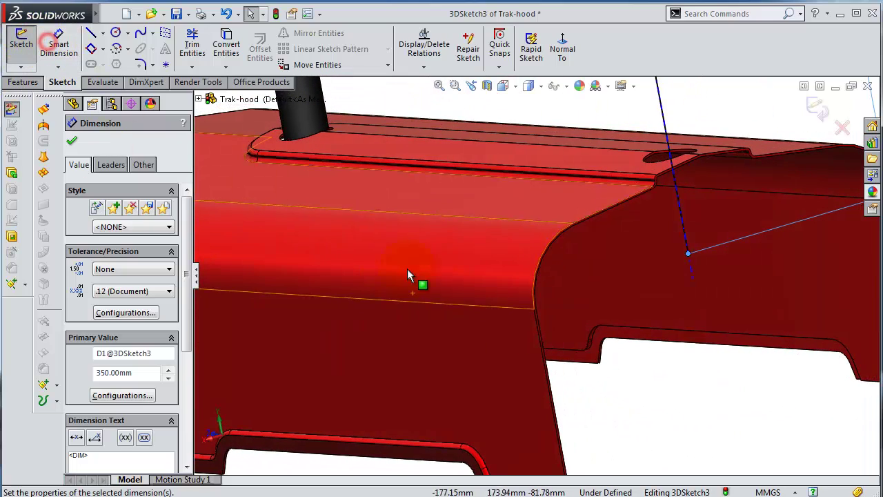
pyautogui.scroll(3, 408, 275)
pyautogui.scroll(-2, 629, 271)
pyautogui.click(630, 264)
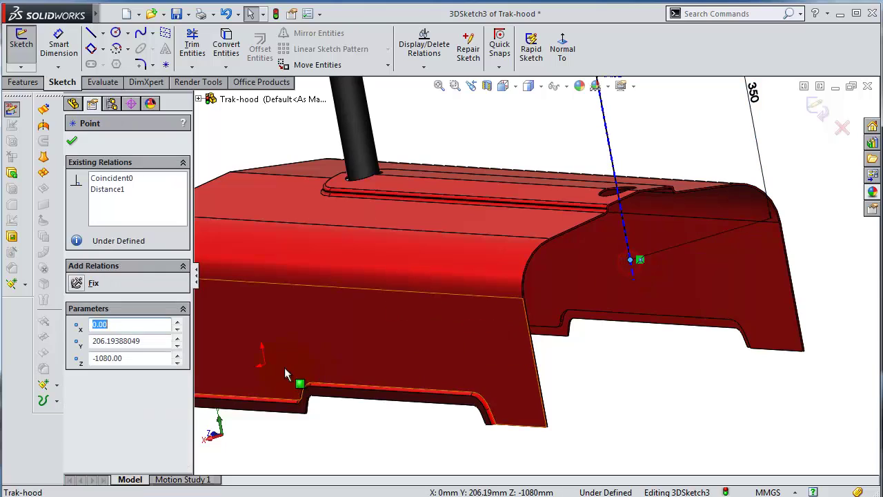
pyautogui.click(263, 360)
pyautogui.click(58, 43)
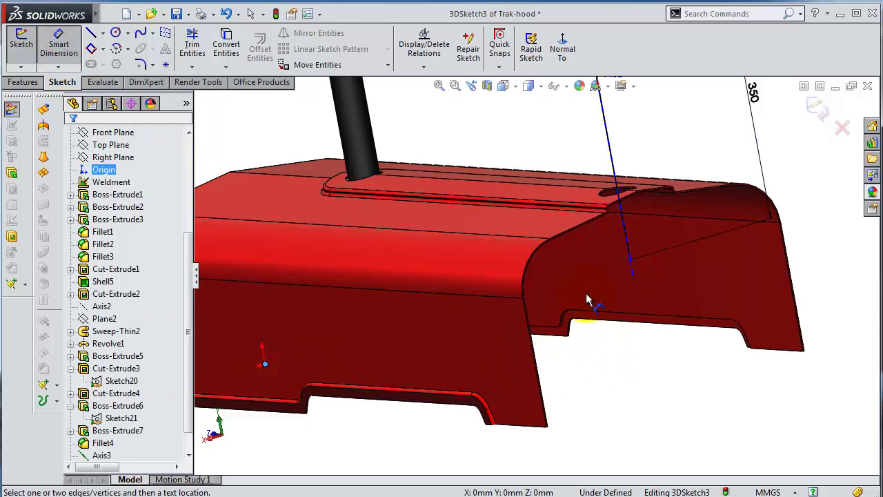
pyautogui.click(630, 264)
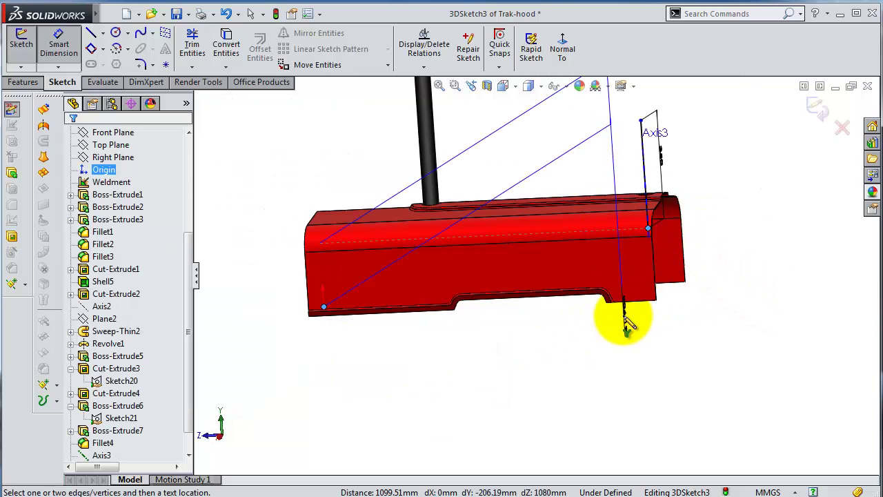
pyautogui.click(593, 321)
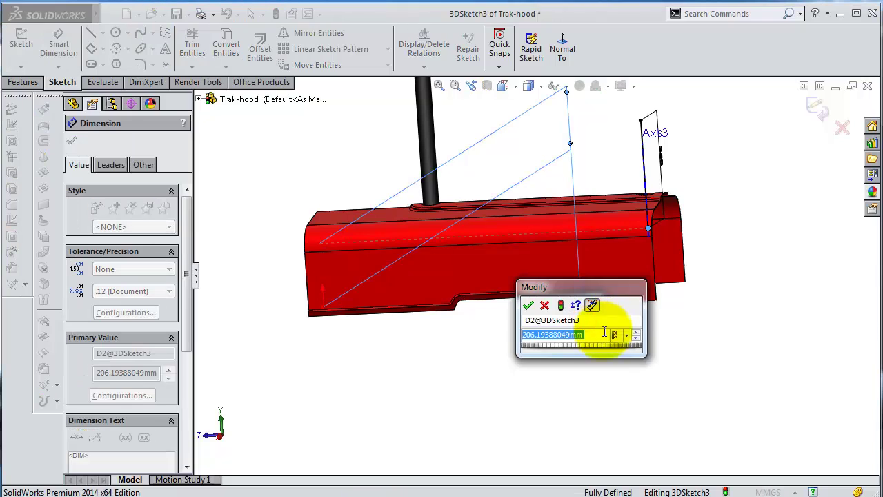
pyautogui.write('150')
pyautogui.press('Return')
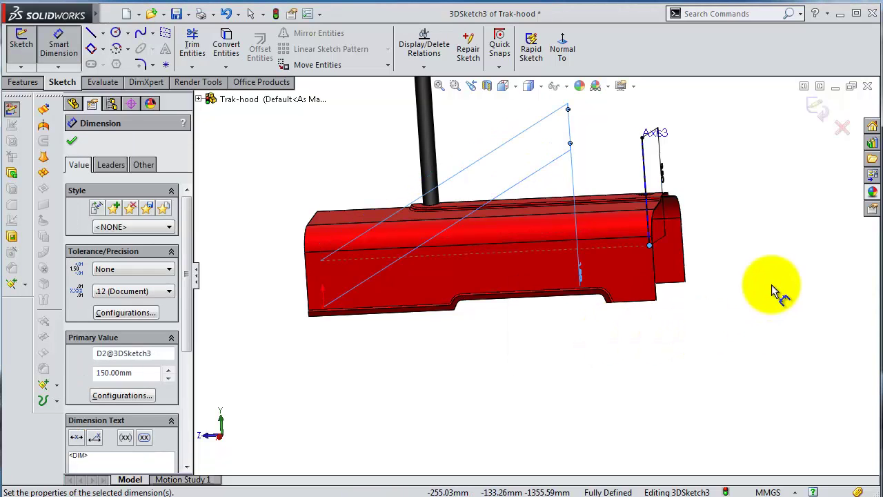
# Step: Check the 3D sketch from several angles and exit it
pyautogui.moveTo(775, 291)
pyautogui.mouseDown(button='middle')
pyautogui.moveTo(703, 281)
pyautogui.moveTo(793, 238)
pyautogui.moveTo(573, 303)
pyautogui.mouseUp(button='middle')
pyautogui.scroll(5, 703, 281)
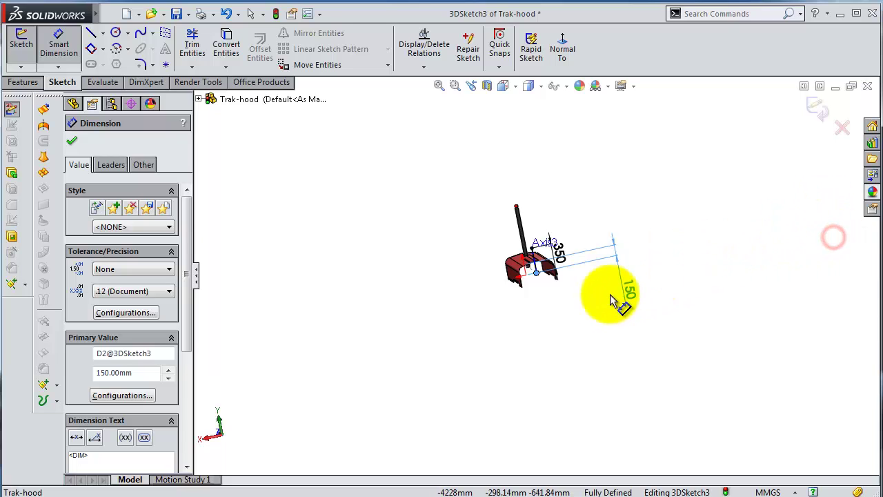
pyautogui.scroll(-3, 558, 233)
pyautogui.scroll(-3, 509, 354)
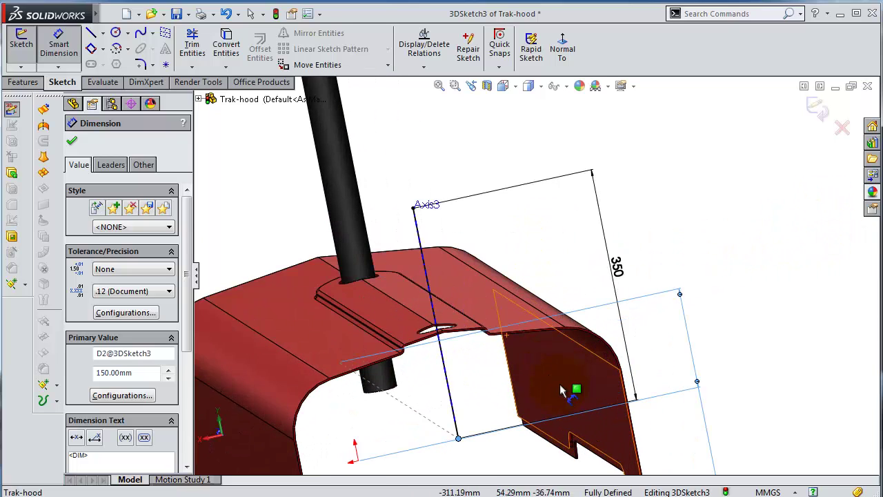
pyautogui.scroll(-3, 524, 386)
pyautogui.moveTo(492, 387)
pyautogui.mouseDown(button='middle')
pyautogui.moveTo(493, 365)
pyautogui.moveTo(524, 380)
pyautogui.mouseUp(button='middle')
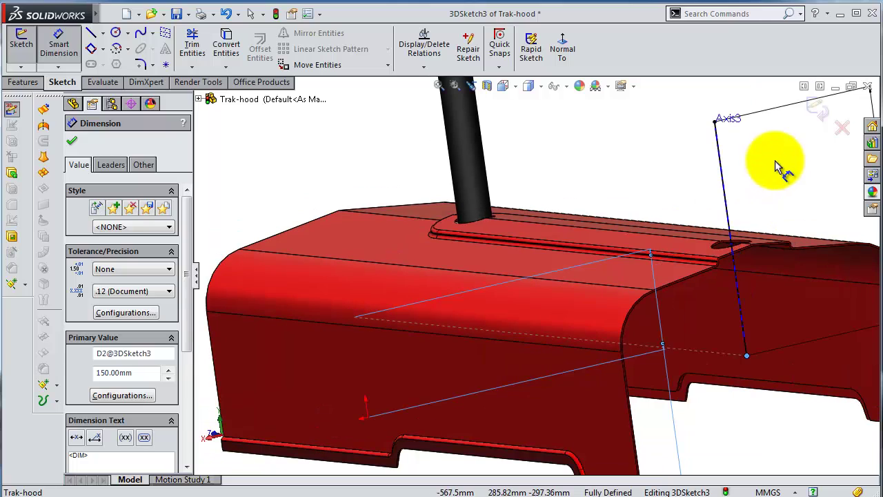
pyautogui.click(818, 111)
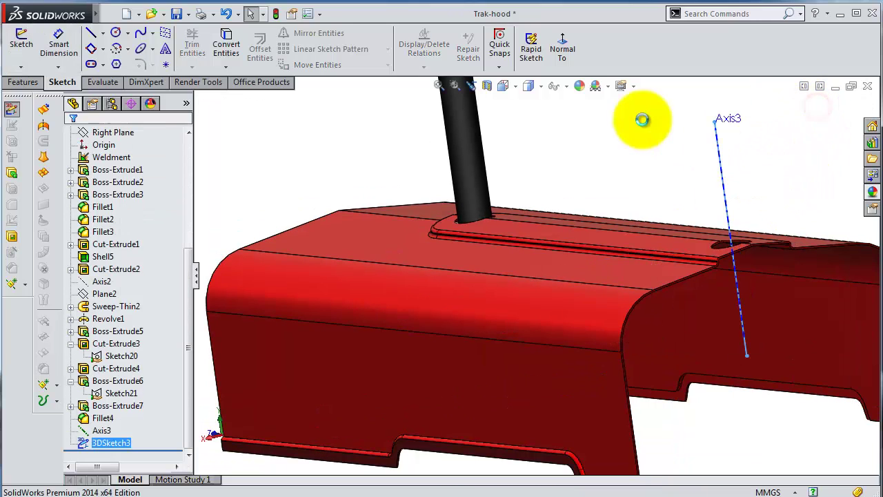
# Step: Create Plane3 from the Top Plane and the 3D sketch point
pyautogui.click(28, 82)
pyautogui.click(545, 65)
pyautogui.click(559, 81)
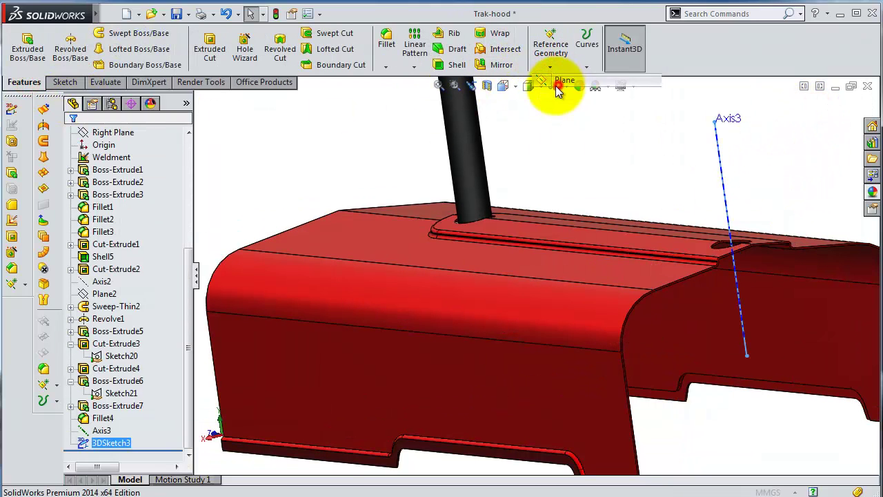
pyautogui.click(199, 99)
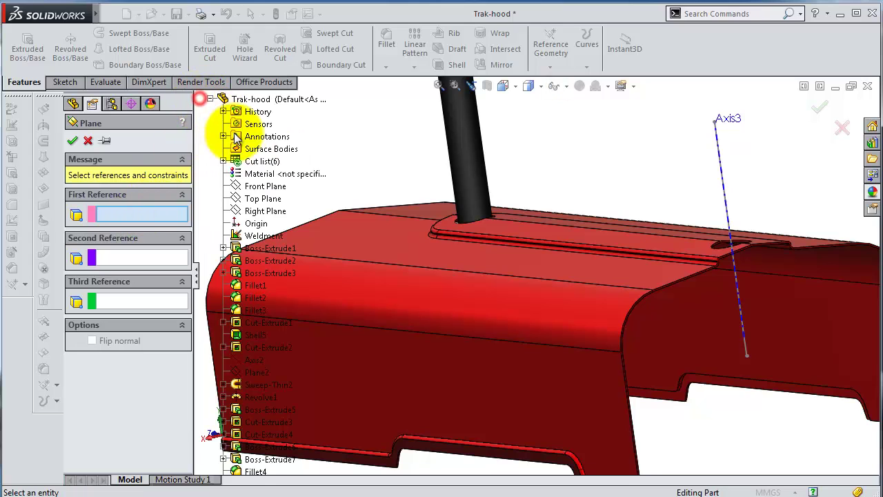
pyautogui.click(256, 198)
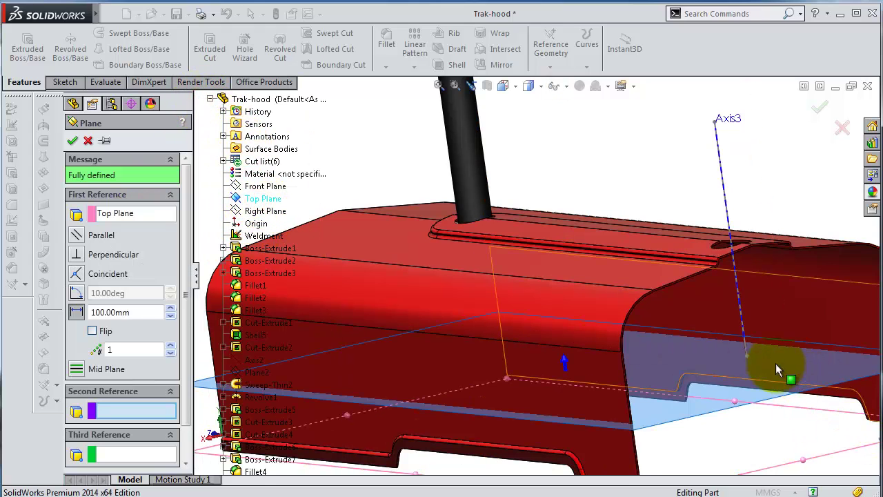
pyautogui.click(747, 356)
pyautogui.click(820, 107)
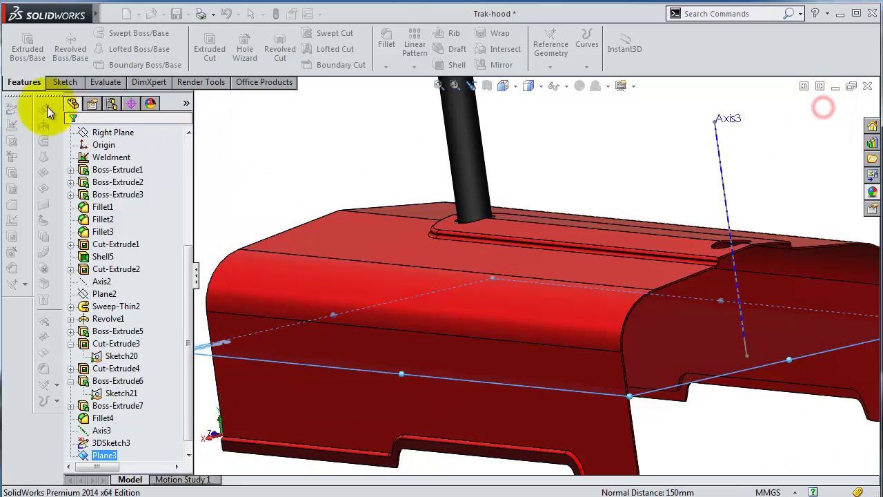
# Step: Start a sketch on Plane3, viewed face-on, and draw a circle centred on Axis3
pyautogui.press('f')
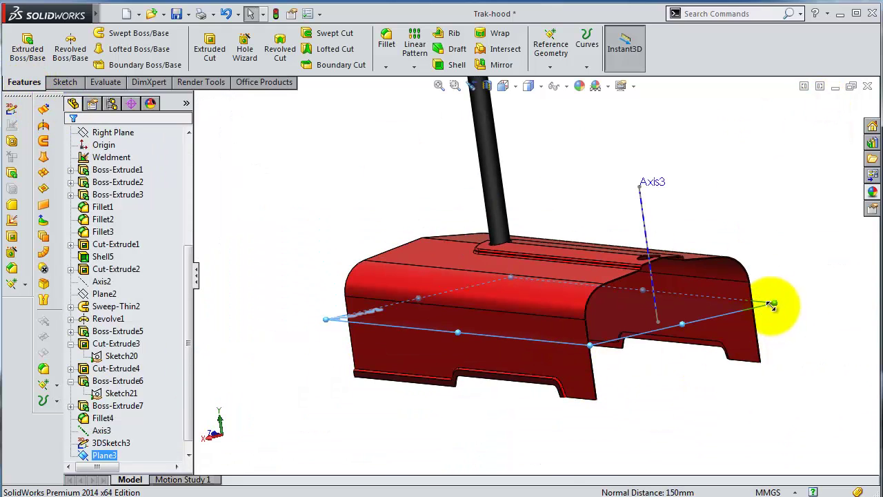
pyautogui.click(774, 308)
pyautogui.click(819, 261)
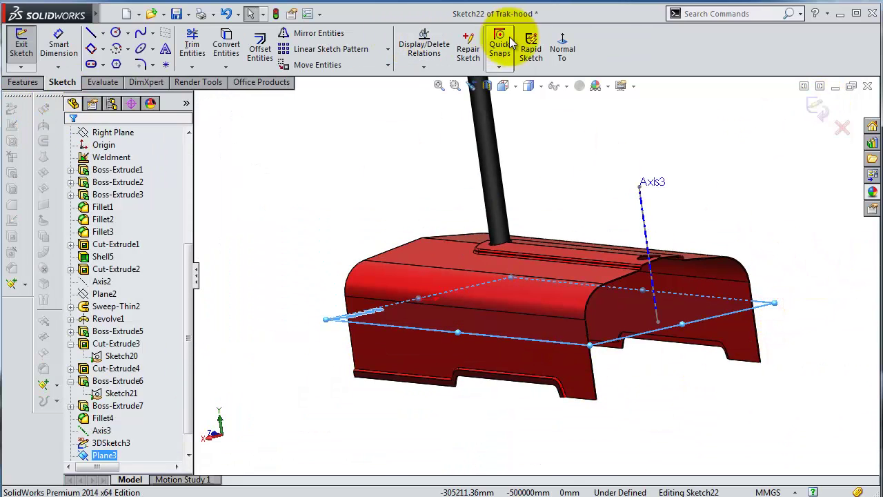
pyautogui.click(563, 52)
pyautogui.click(115, 33)
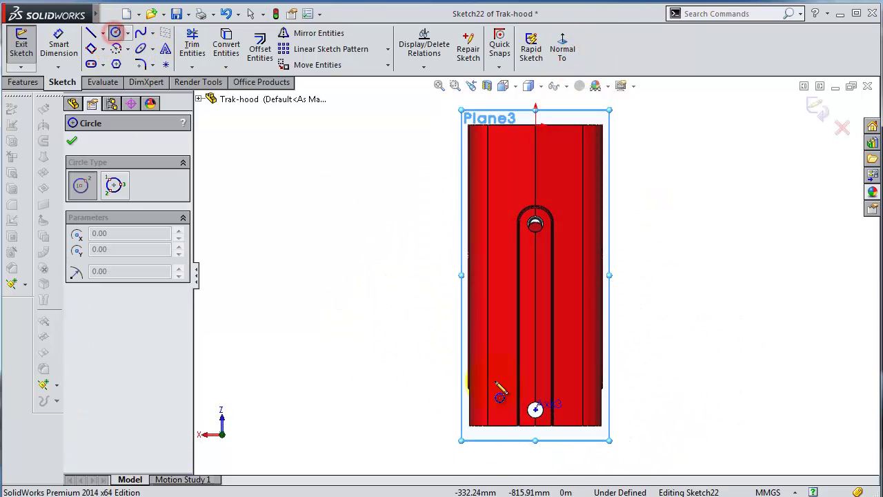
pyautogui.scroll(-5, 636, 466)
pyautogui.click(635, 436)
# Step: Dimension the circle to 50 mm diameter and exit Sketch22
pyautogui.click(636, 411)
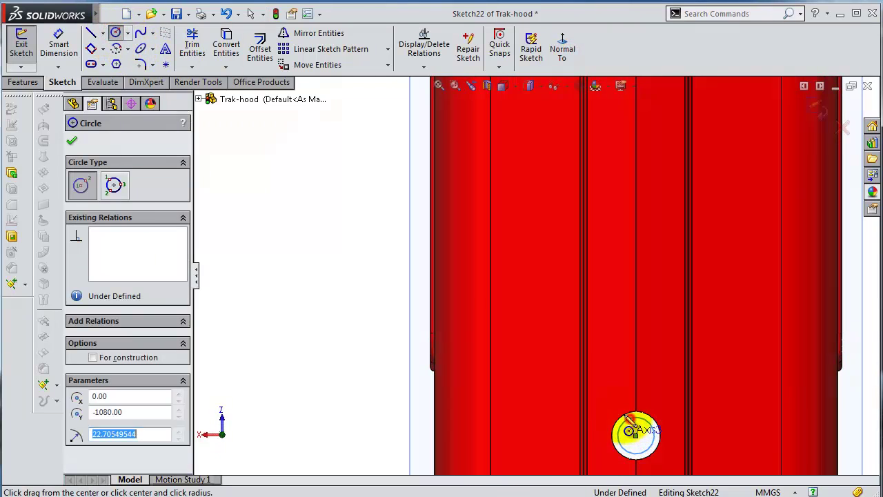
pyautogui.click(55, 47)
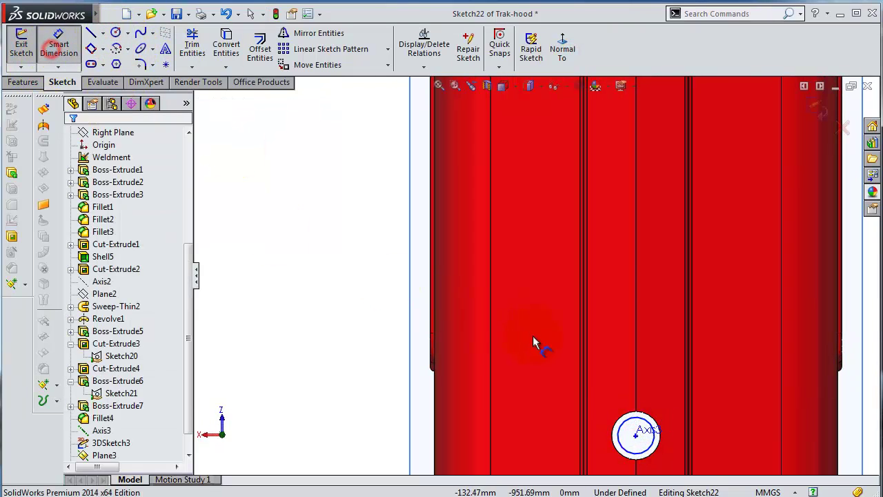
pyautogui.click(630, 426)
pyautogui.click(345, 365)
pyautogui.write('50')
pyautogui.press('Return')
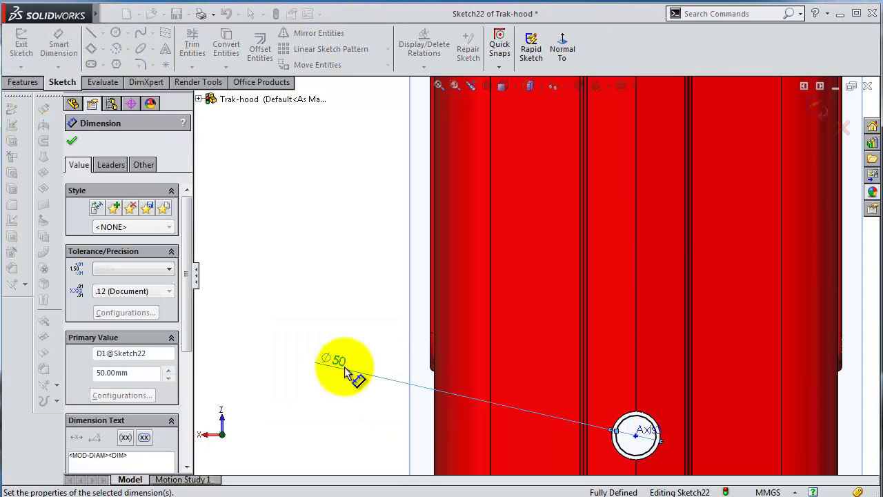
pyautogui.click(72, 143)
pyautogui.scroll(-2, 536, 276)
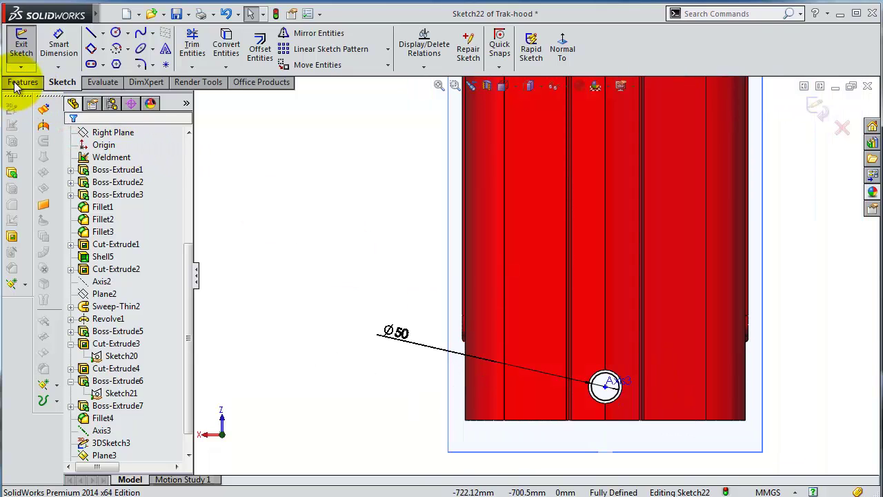
pyautogui.click(23, 82)
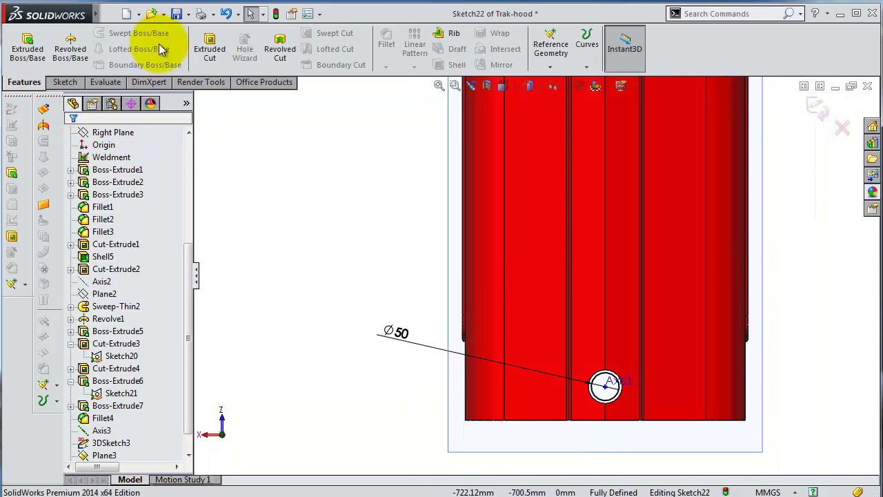
pyautogui.click(817, 109)
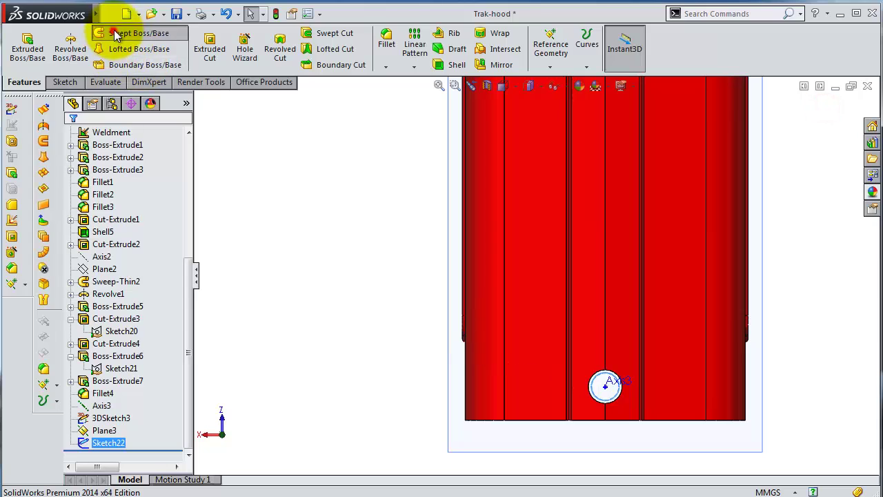
# Step: Sweep Sketch22's Ø50 circle along 3DSketch3 as a 1.5 mm thin-walled tube
pyautogui.click(121, 33)
pyautogui.scroll(-2, 634, 384)
pyautogui.moveTo(428, 266); pyautogui.dragTo(491, 267, button='middle')
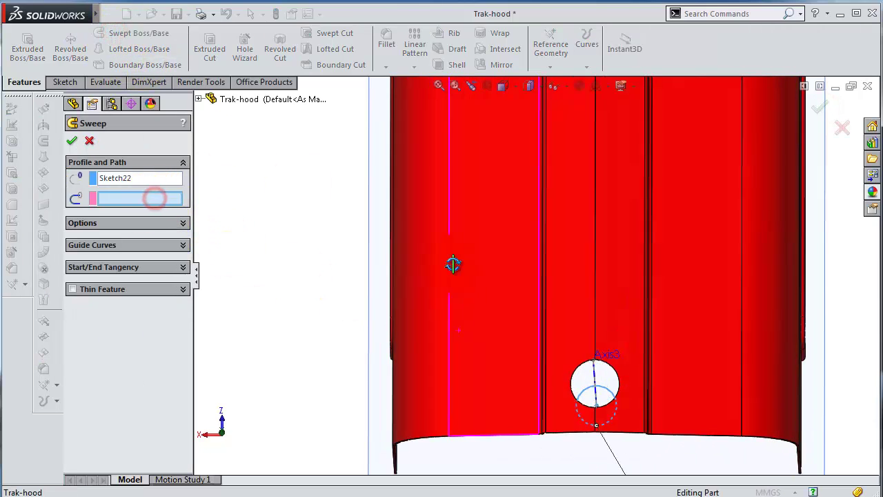
pyautogui.click(542, 266)
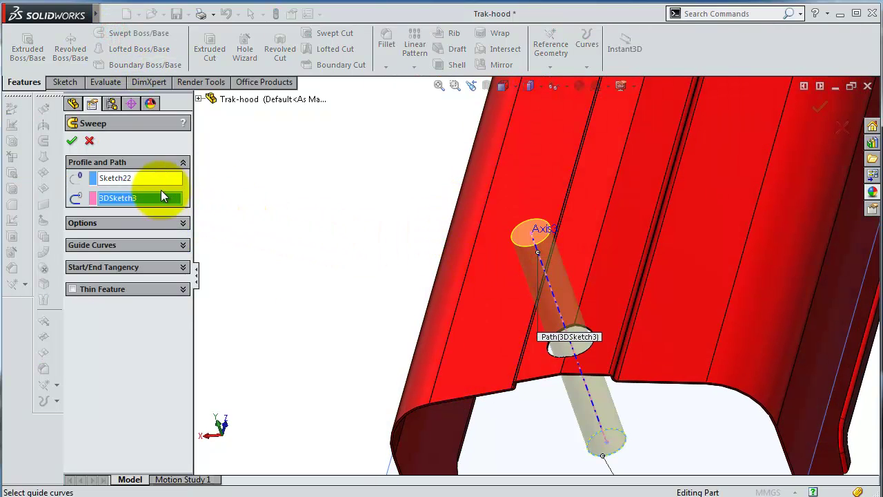
pyautogui.click(72, 289)
pyautogui.moveTo(138, 328); pyautogui.dragTo(100, 326)
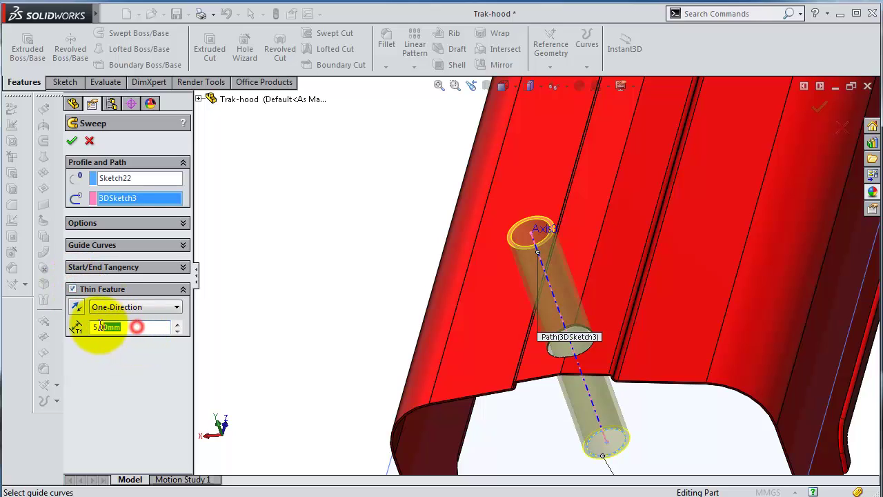
pyautogui.write('1.')
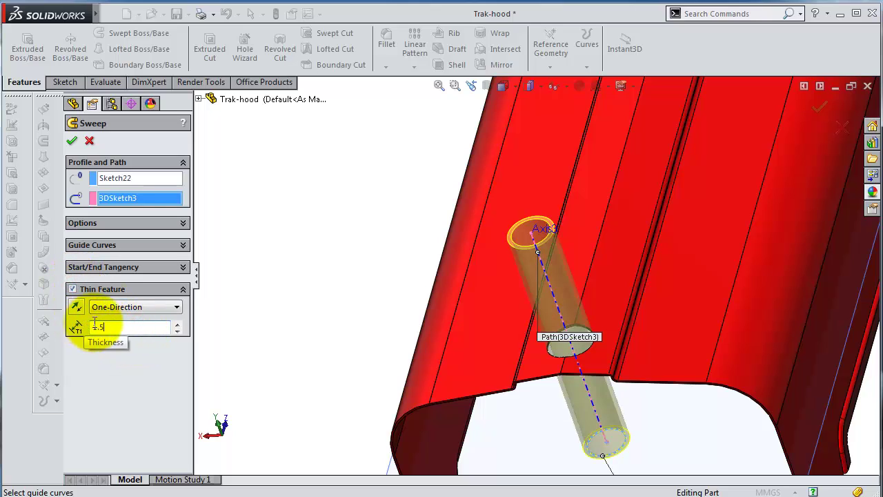
pyautogui.click(72, 140)
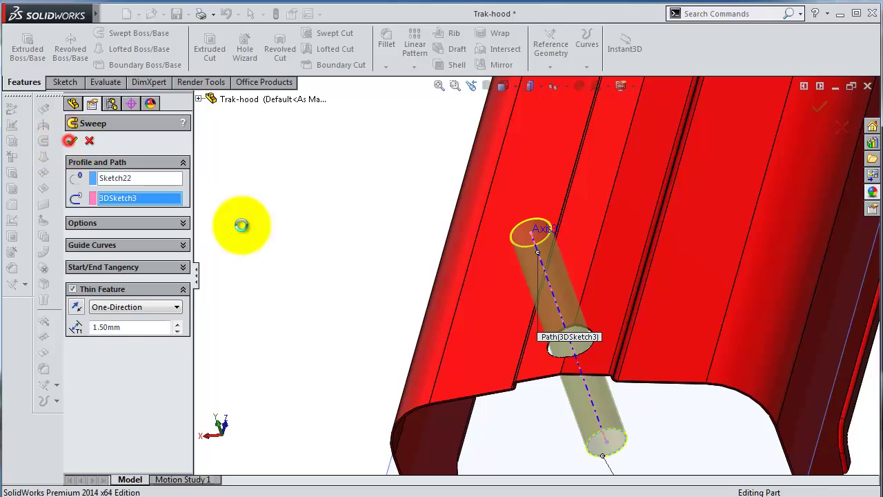
pyautogui.moveTo(665, 370)
pyautogui.mouseDown(button='middle')
pyautogui.moveTo(690, 315)
pyautogui.moveTo(681, 296)
pyautogui.mouseUp(button='middle')
# Step: Start a sketch on the Right Plane, viewed face-on
pyautogui.scroll(5, 124, 276)
pyautogui.click(113, 293)
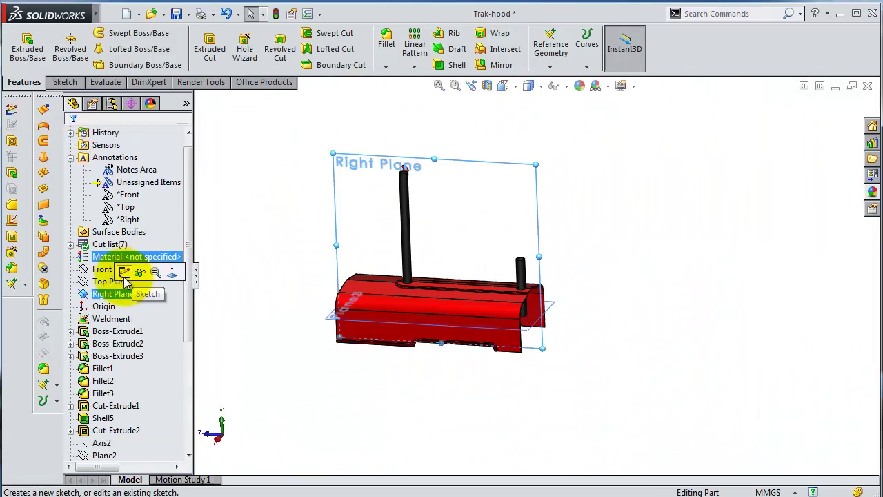
pyautogui.click(150, 271)
pyautogui.click(562, 47)
pyautogui.scroll(-4, 529, 295)
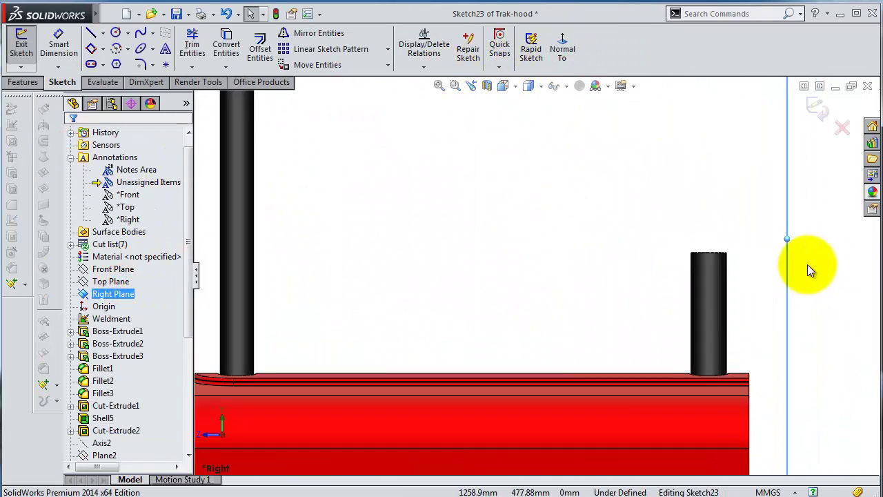
pyautogui.scroll(-5, 807, 264)
pyautogui.scroll(3, 669, 216)
# Step: Draw the closed multi-segment cap outline above the pipe and make its left line vertical
pyautogui.click(91, 34)
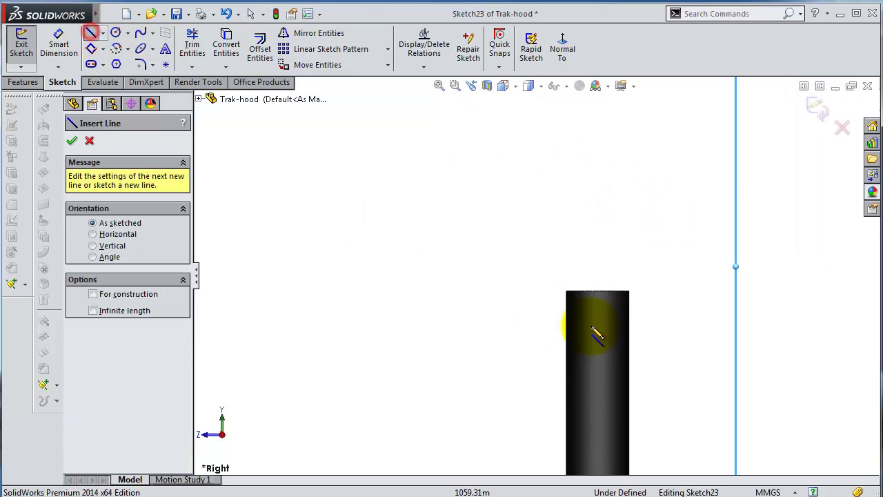
pyautogui.scroll(-2, 593, 324)
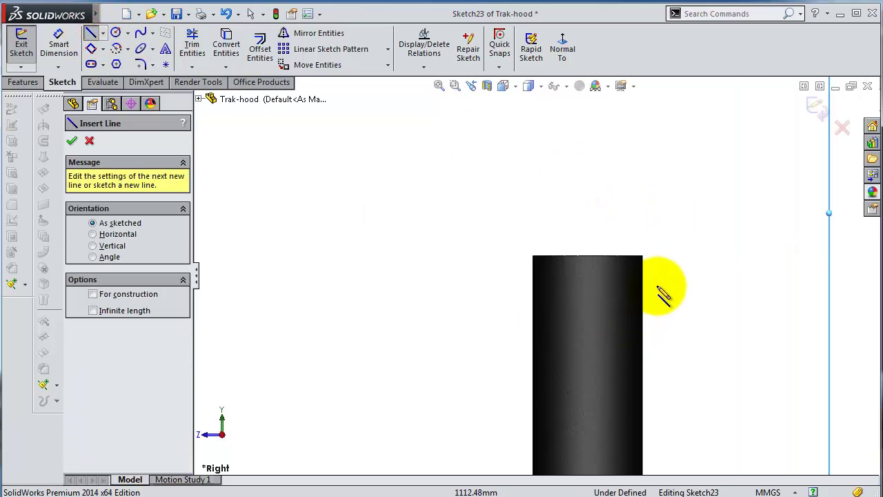
pyautogui.click(641, 362)
pyautogui.scroll(2, 771, 325)
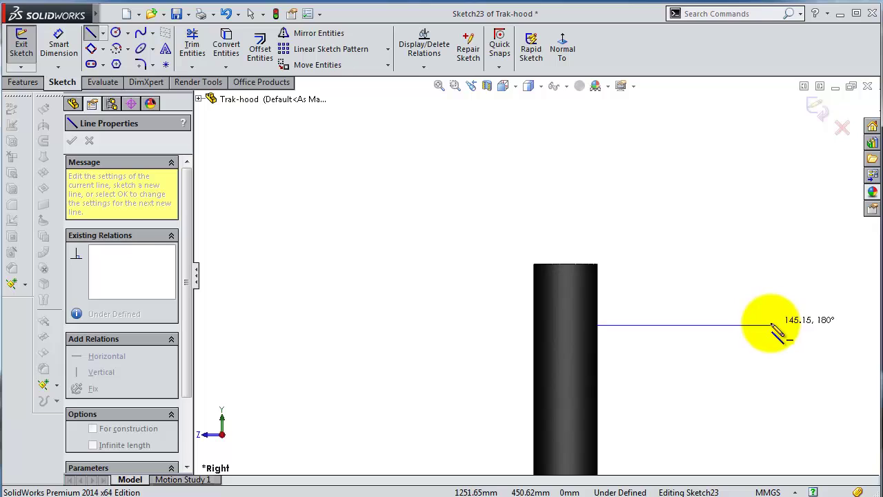
pyautogui.click(772, 325)
pyautogui.click(771, 166)
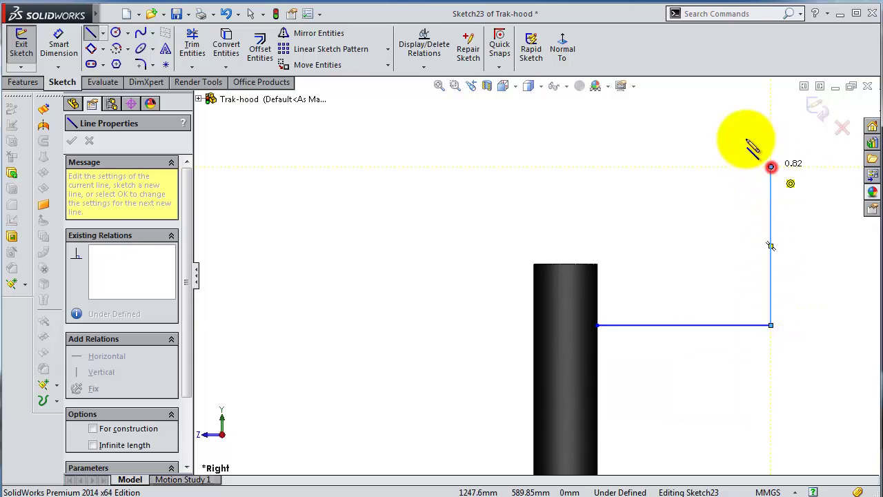
pyautogui.click(730, 126)
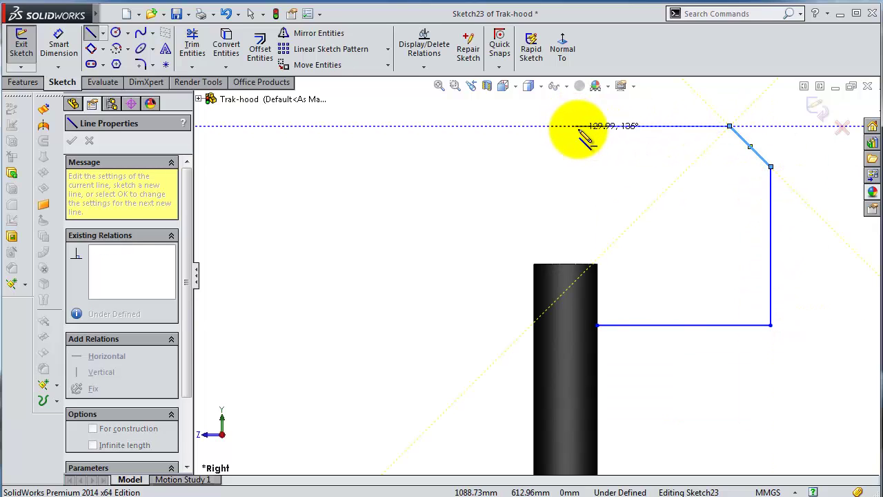
pyautogui.click(615, 127)
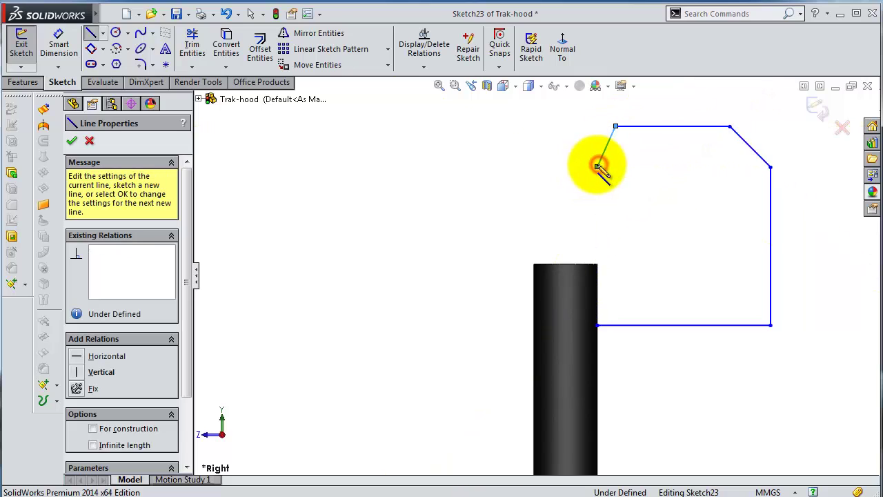
pyautogui.click(598, 167)
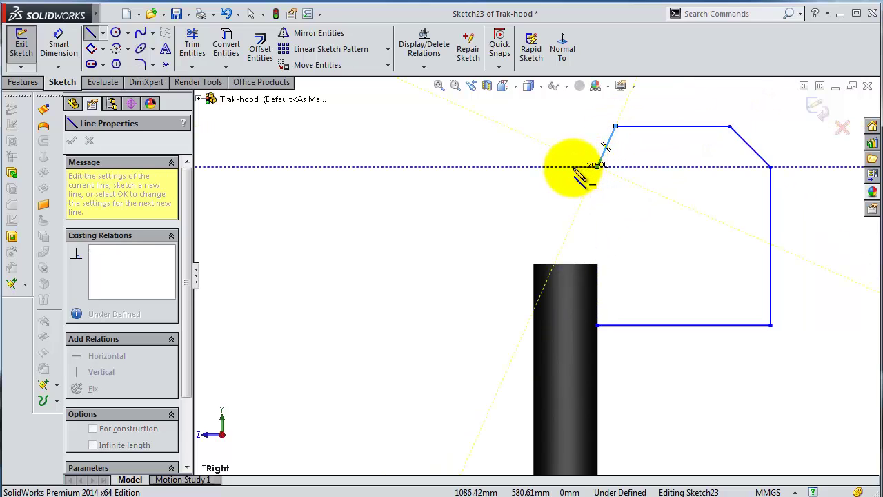
pyautogui.click(570, 167)
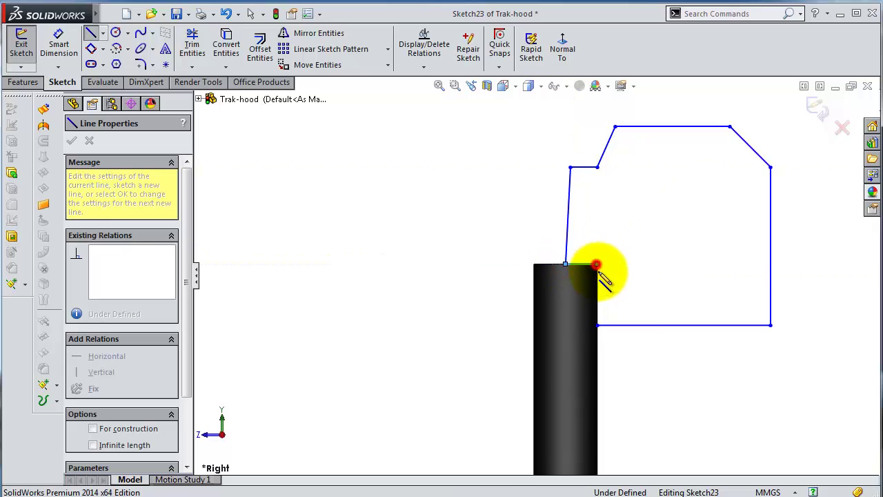
pyautogui.click(516, 134)
pyautogui.click(560, 200)
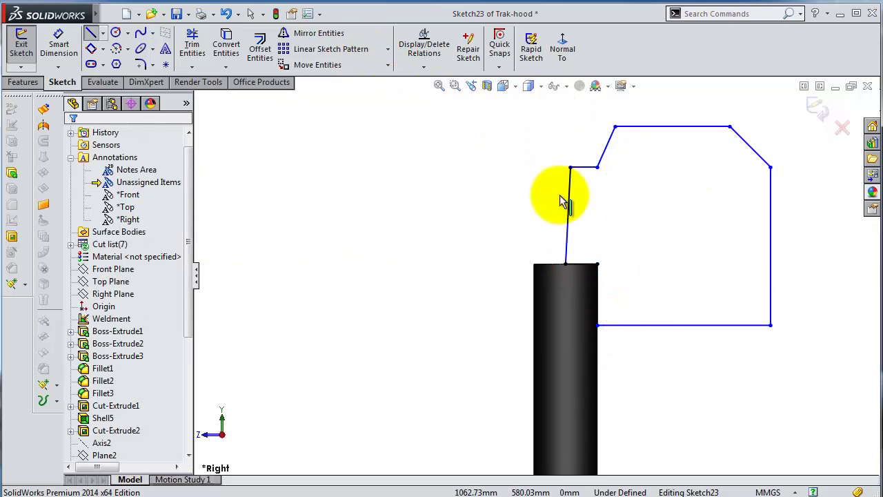
pyautogui.click(567, 213)
pyautogui.click(620, 156)
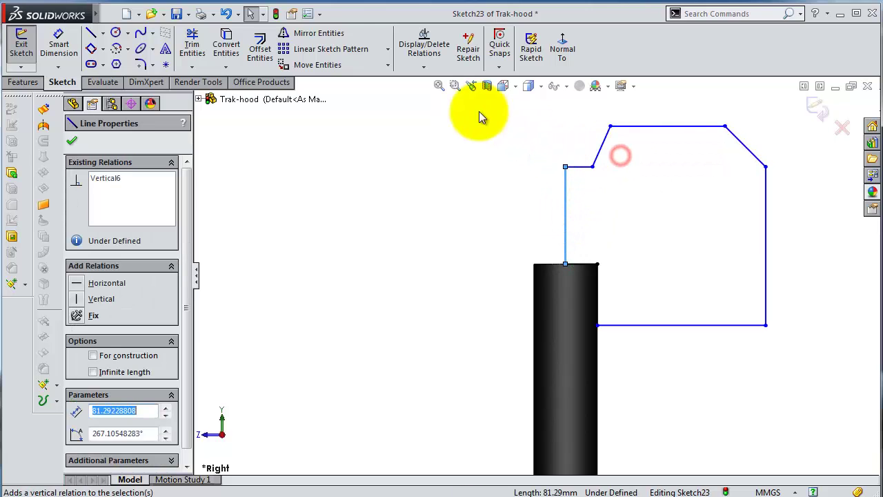
# Step: Dimension the cap profile's bottom line to 120 mm and its right side to 75 mm
pyautogui.click(58, 42)
pyautogui.click(721, 325)
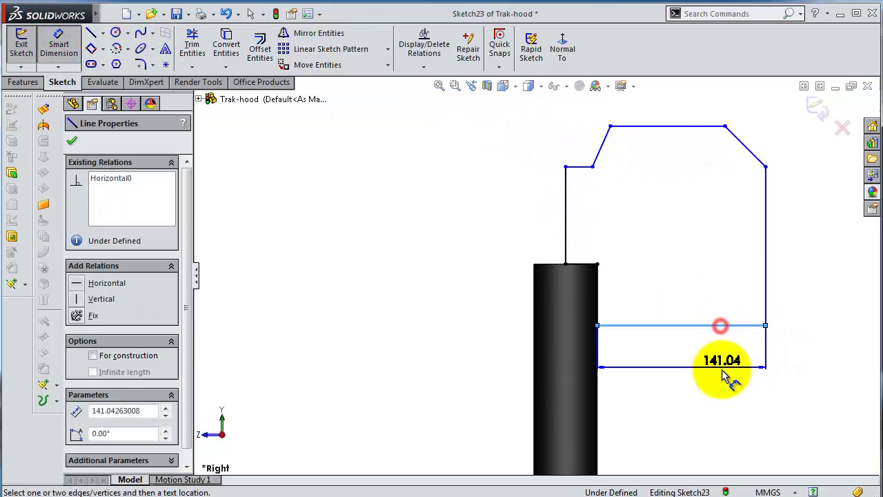
pyautogui.click(722, 371)
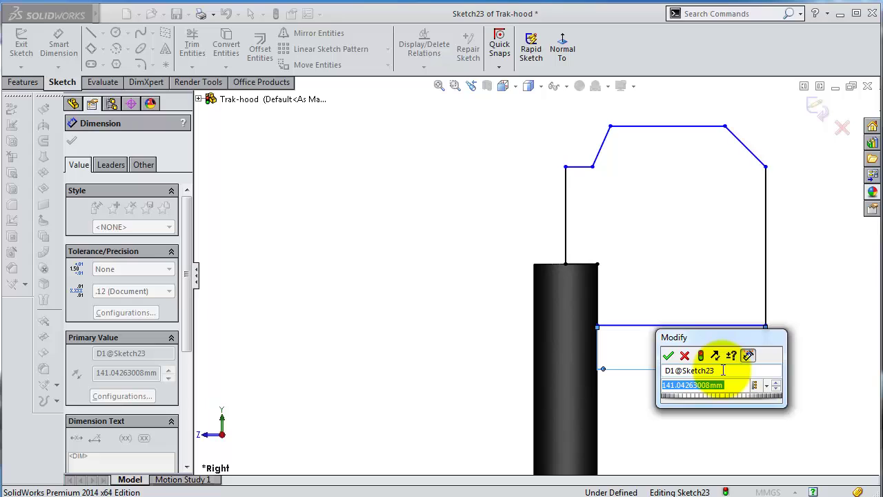
pyautogui.write('120')
pyautogui.press('Return')
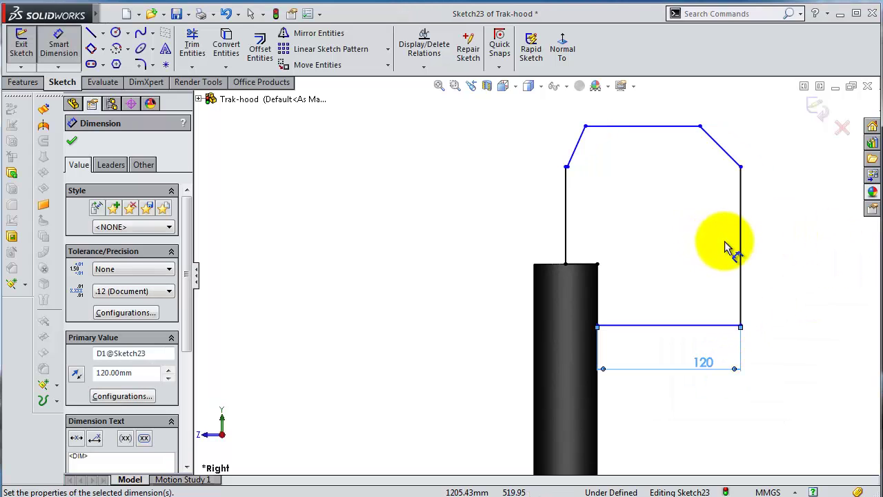
pyautogui.click(743, 248)
pyautogui.click(789, 252)
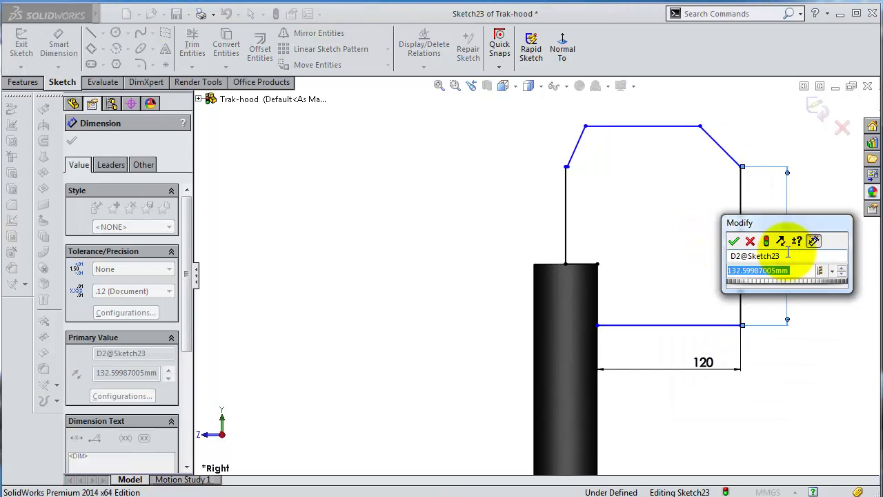
pyautogui.write('75')
pyautogui.press('Return')
# Step: Add the vertical corner-to-corner offset and set the short horizontal line to 20 mm
pyautogui.scroll(-2, 683, 200)
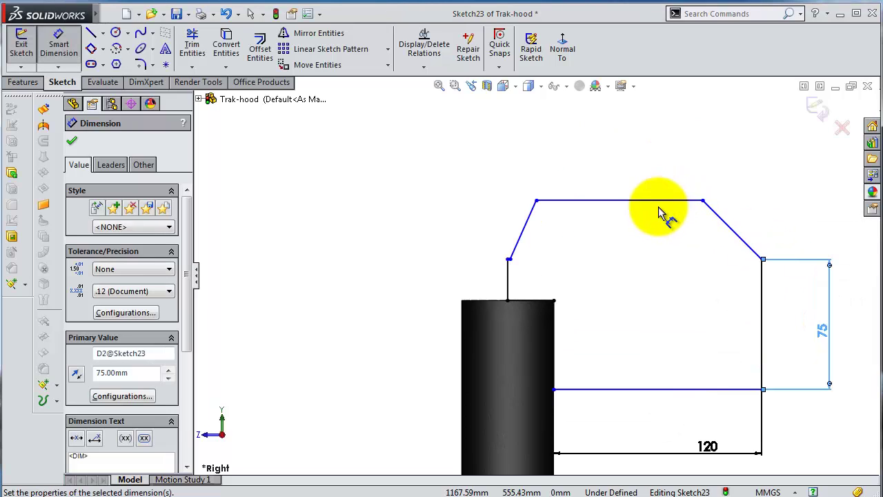
pyautogui.click(702, 202)
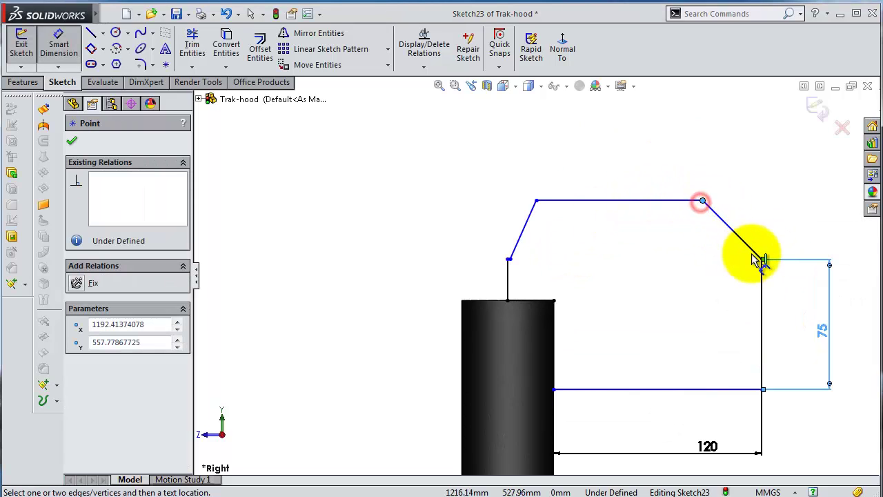
pyautogui.click(763, 260)
pyautogui.click(802, 241)
pyautogui.write('5')
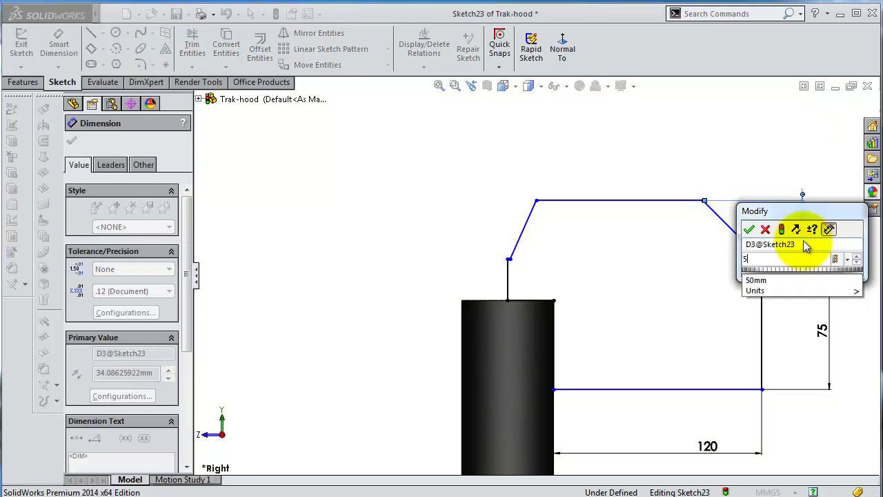
pyautogui.press('Return')
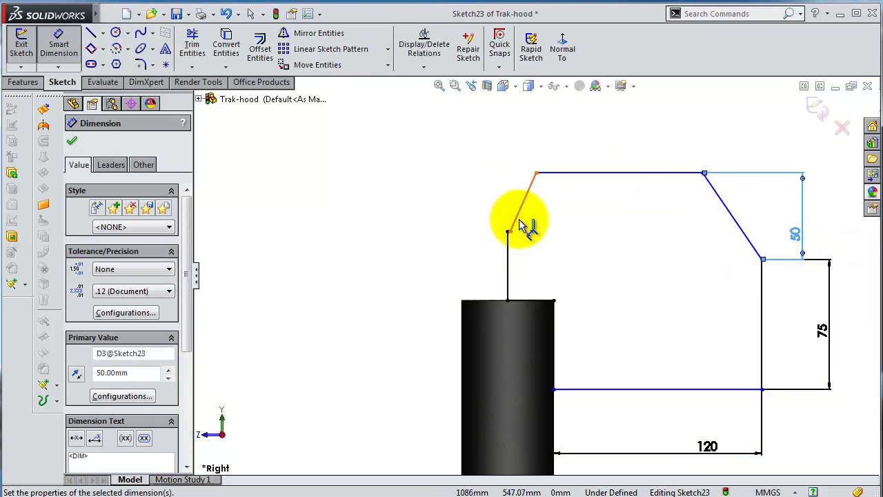
pyautogui.scroll(-3, 523, 225)
pyautogui.scroll(-1, 526, 276)
pyautogui.scroll(1, 535, 283)
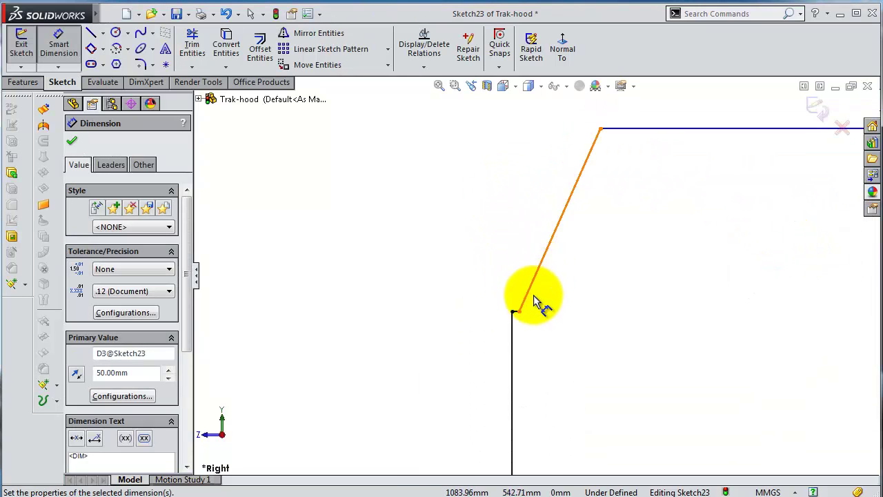
pyautogui.scroll(-2, 538, 303)
pyautogui.click(504, 293)
pyautogui.click(501, 240)
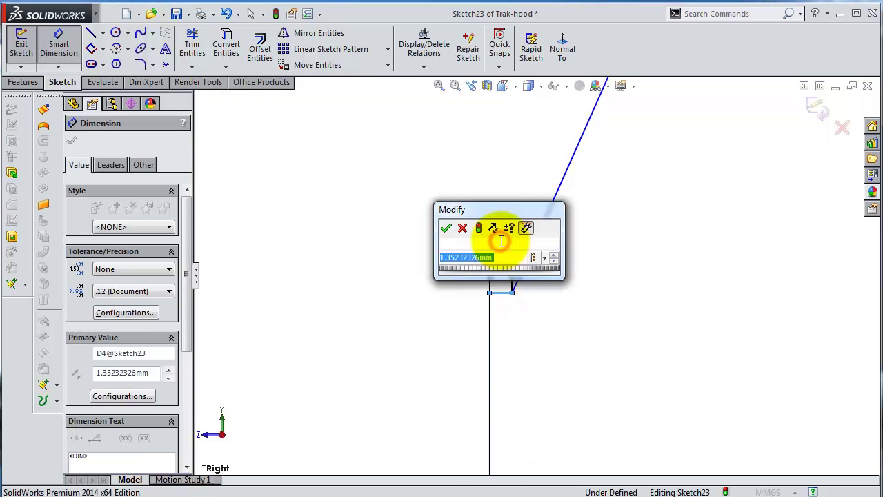
pyautogui.write('20')
pyautogui.press('Return')
# Step: Dimension the top line to 50 mm and the slanted line's horizontal offset to 50 mm
pyautogui.scroll(3, 607, 238)
pyautogui.scroll(2, 648, 224)
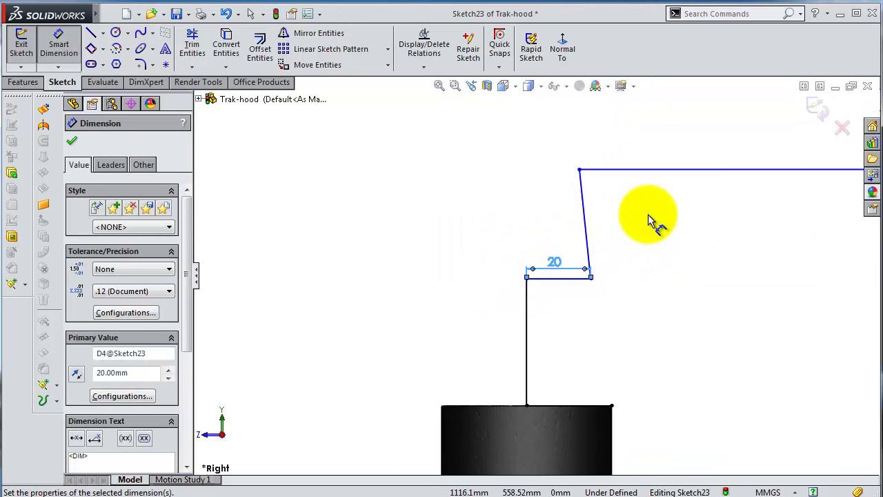
pyautogui.scroll(2, 690, 204)
pyautogui.click(670, 224)
pyautogui.click(677, 183)
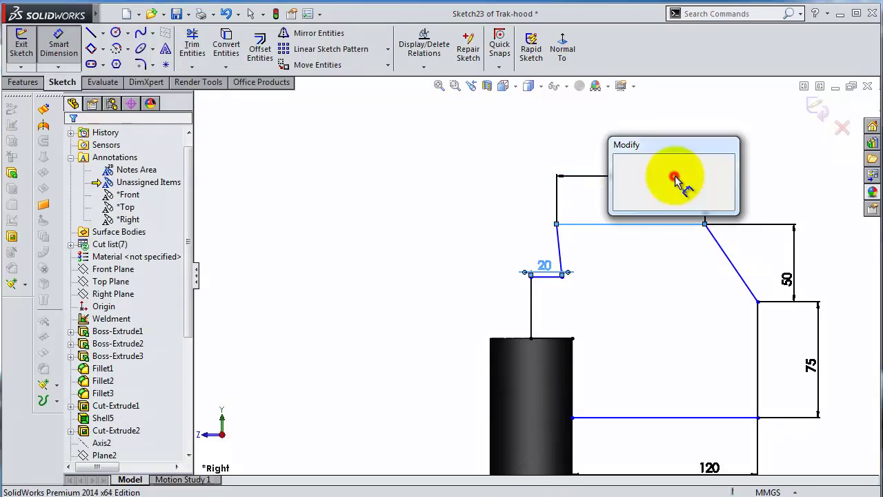
pyautogui.write('50')
pyautogui.press('Return')
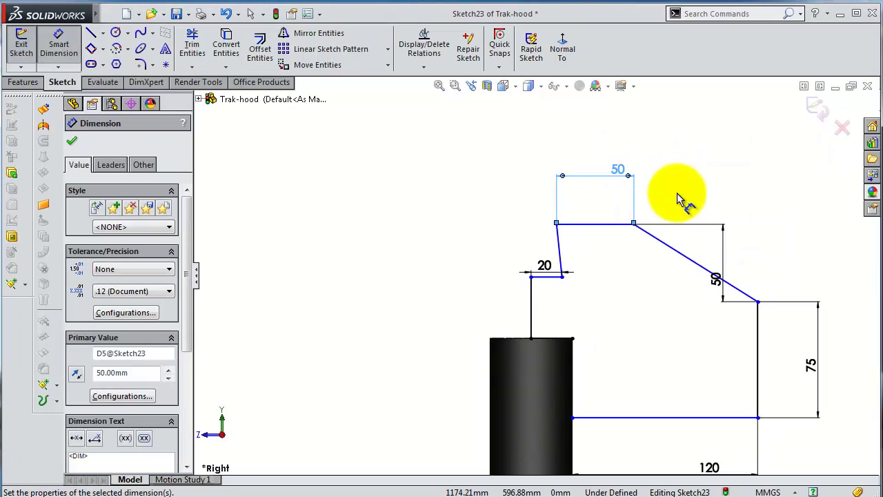
pyautogui.scroll(-1, 640, 233)
pyautogui.click(634, 226)
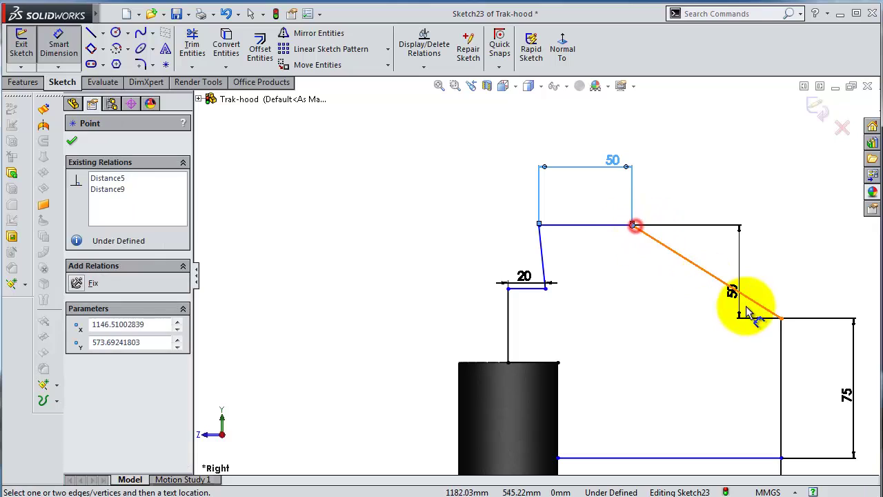
pyautogui.click(782, 318)
pyautogui.click(764, 191)
pyautogui.write('50')
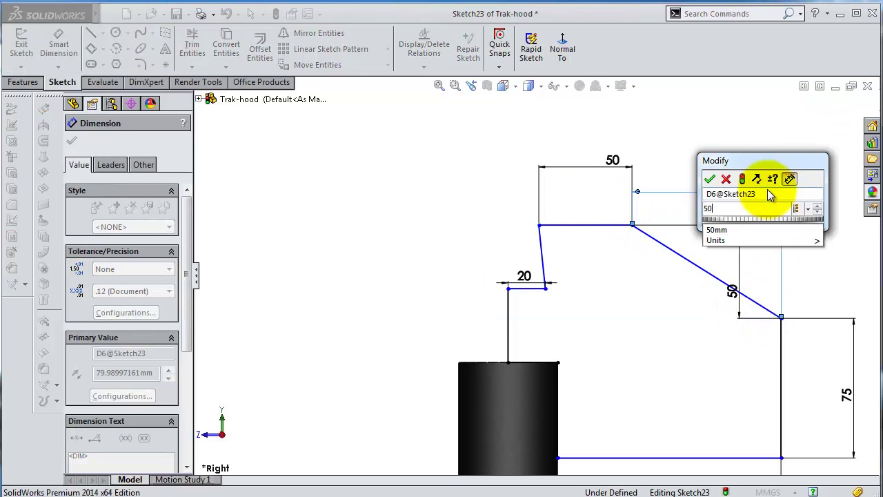
pyautogui.press('Return')
# Step: Add a 30 mm vertical distance above the pipe top and a 50 mm vertical line length
pyautogui.press('z')
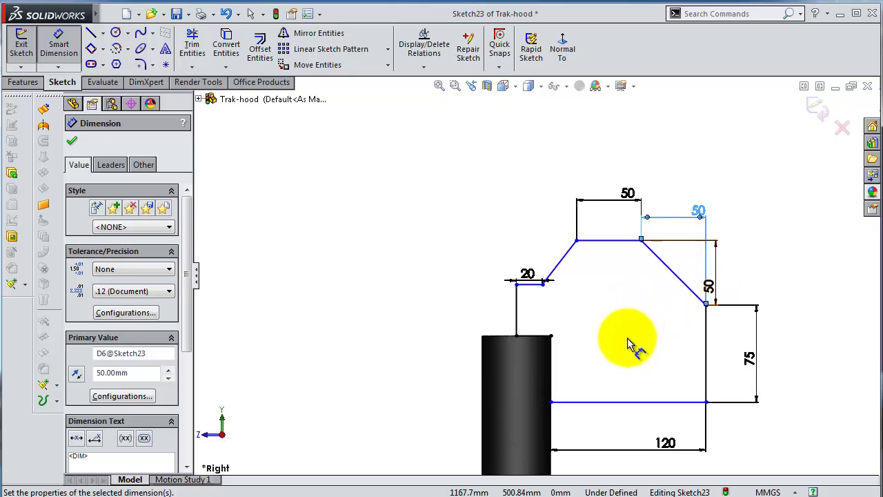
pyautogui.press('z')
pyautogui.click(573, 379)
pyautogui.moveTo(535, 335); pyautogui.dragTo(492, 331)
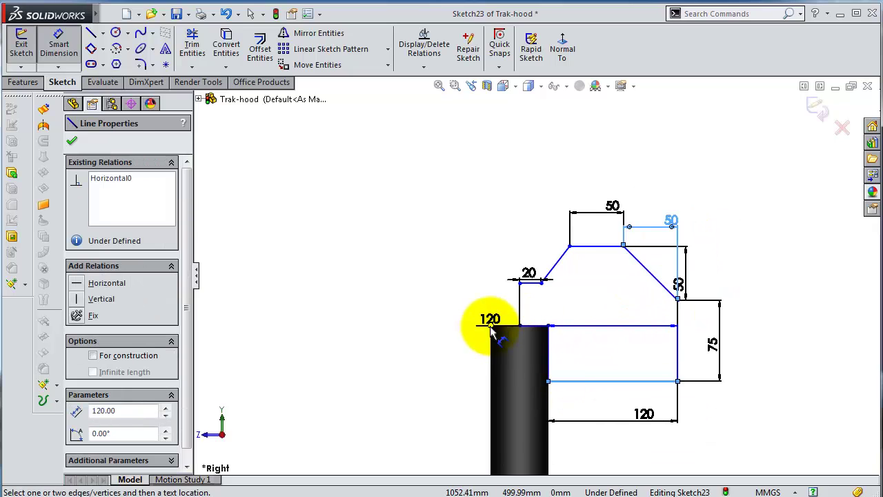
pyautogui.click(501, 327)
pyautogui.click(447, 345)
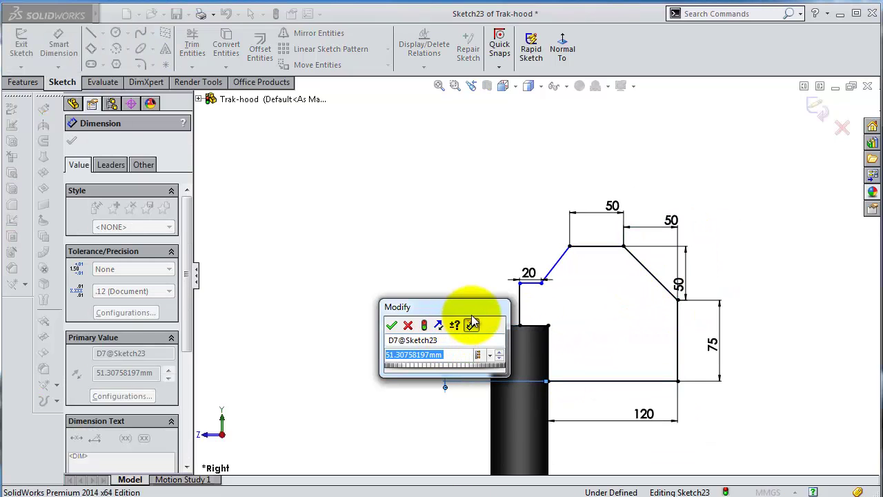
pyautogui.write('30')
pyautogui.press('Return')
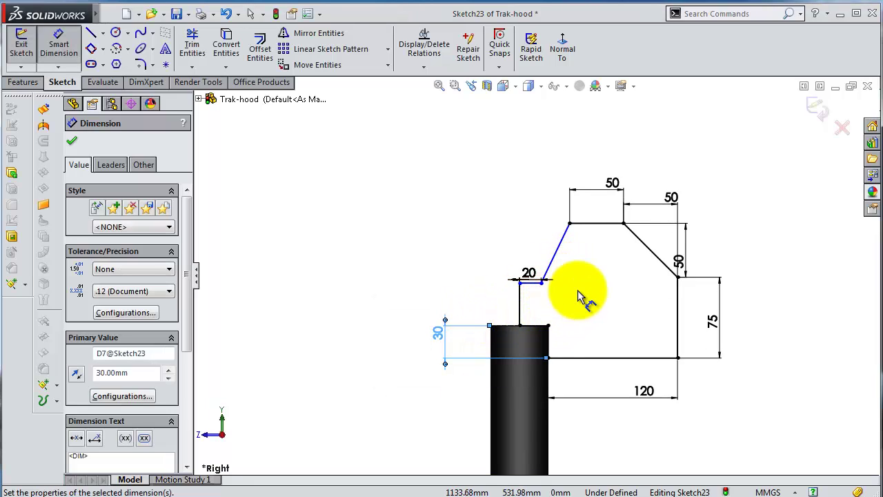
pyautogui.click(524, 308)
pyautogui.click(463, 300)
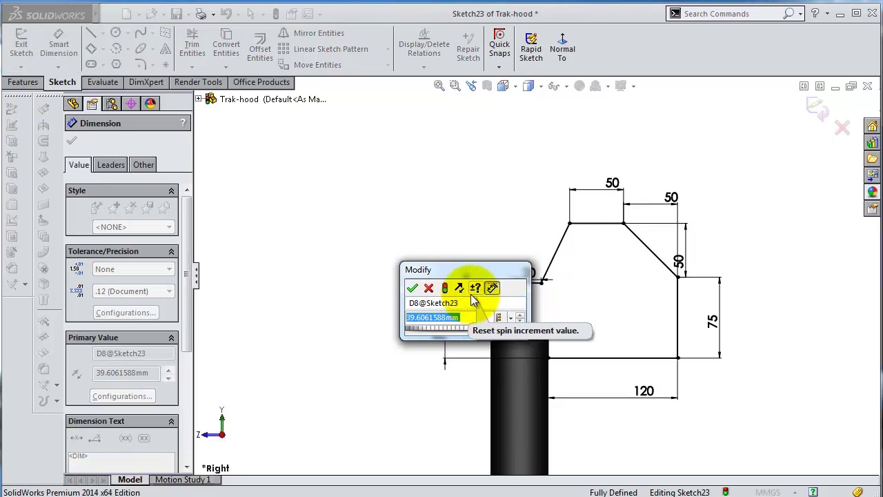
pyautogui.write('50')
pyautogui.press('Return')
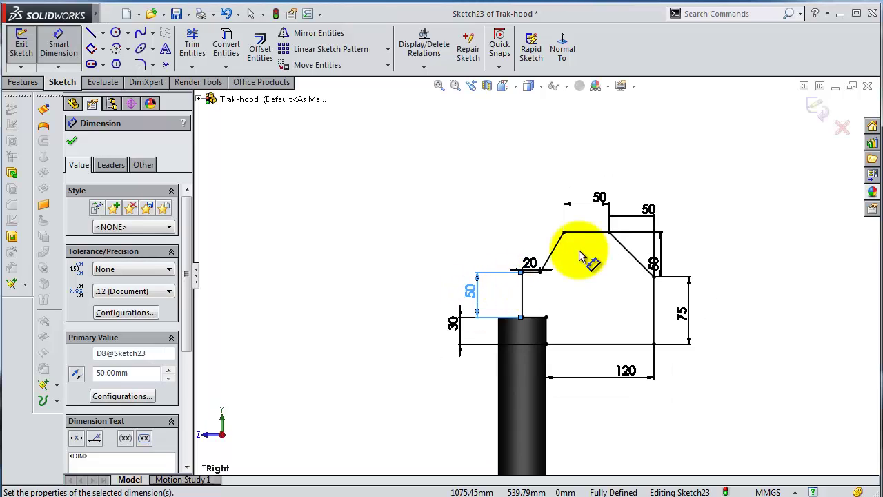
# Step: Revolve the dimensioned profile about the centerline into the hollow conical cap
pyautogui.click(28, 82)
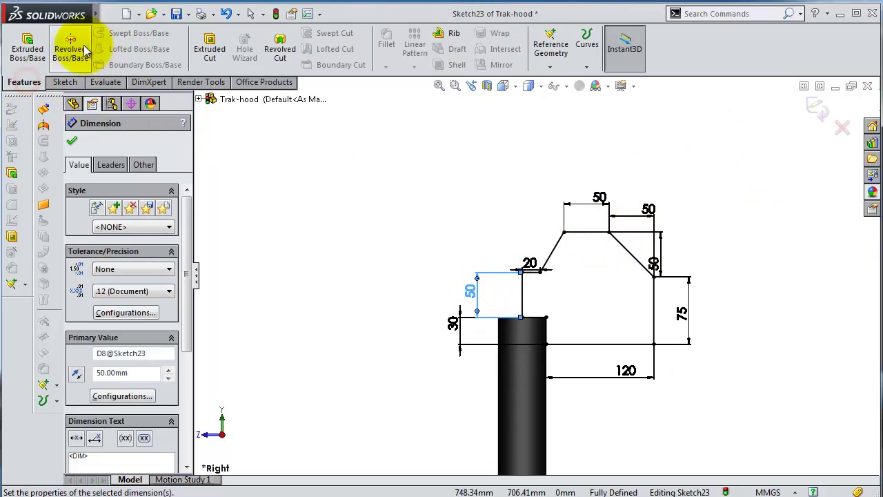
pyautogui.click(476, 293)
pyautogui.click(815, 118)
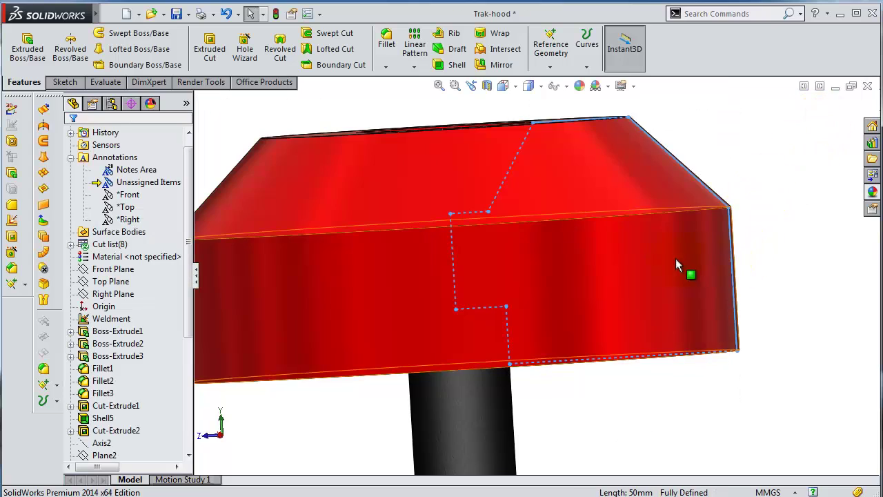
pyautogui.moveTo(675, 258)
pyautogui.mouseDown(button='middle')
pyautogui.moveTo(669, 304)
pyautogui.moveTo(670, 256)
pyautogui.mouseUp(button='middle')
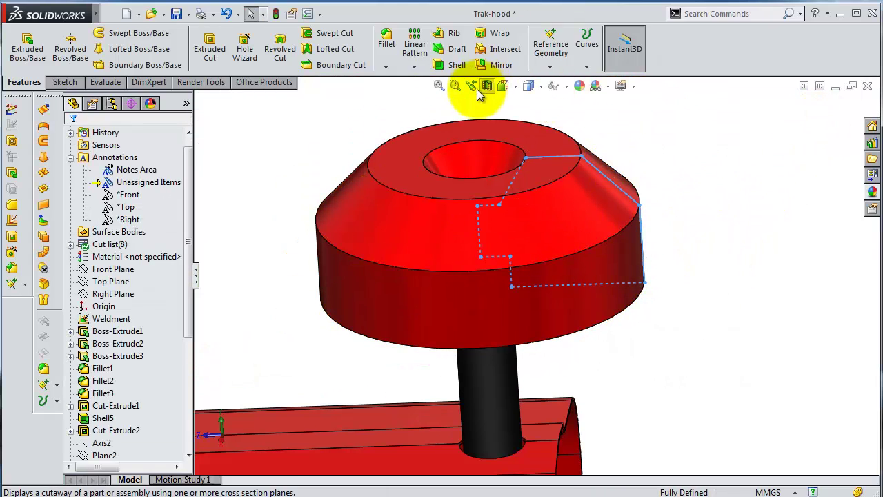
pyautogui.click(386, 48)
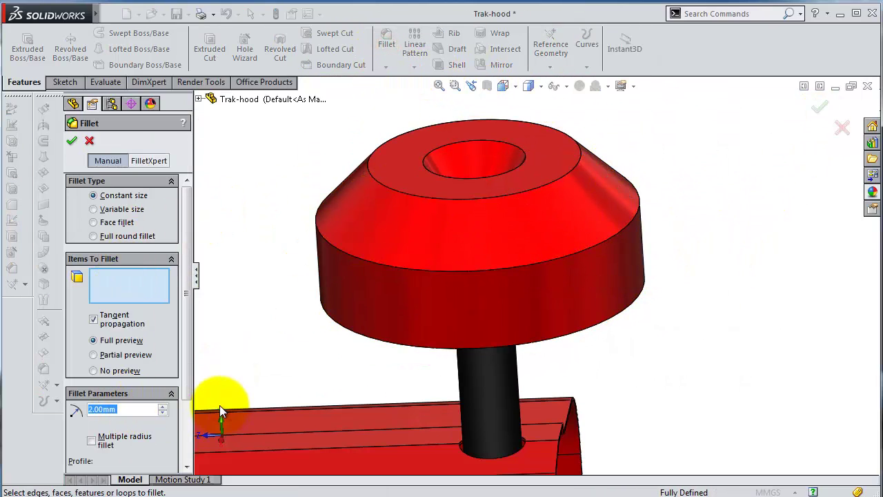
# Step: Fillet the cap's top edge, top face and lower edge with a 20 mm radius
pyautogui.write('20')
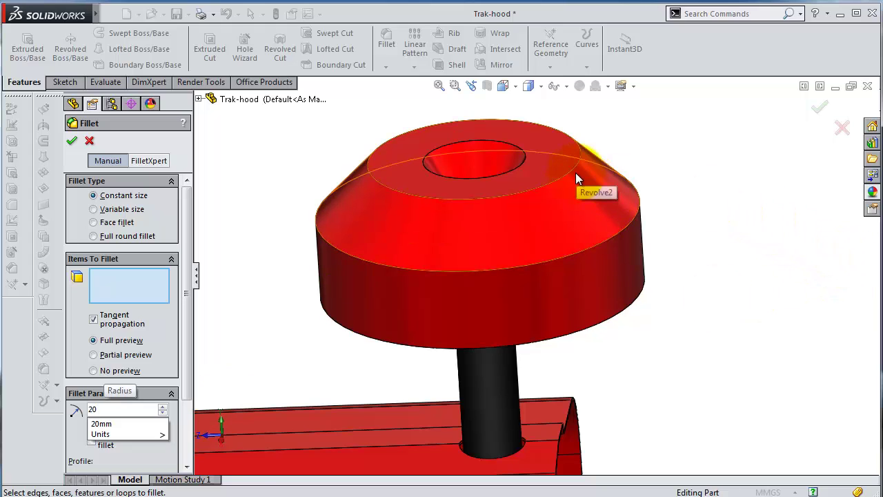
pyautogui.click(574, 171)
pyautogui.click(520, 162)
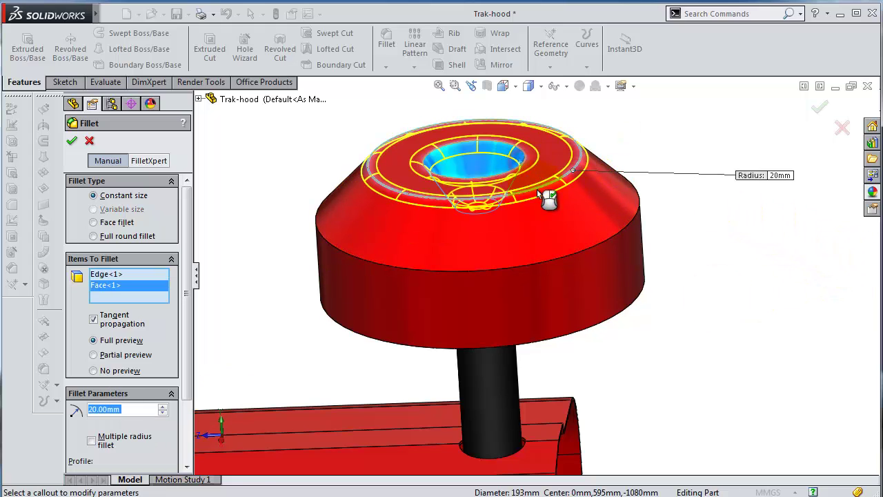
pyautogui.click(573, 254)
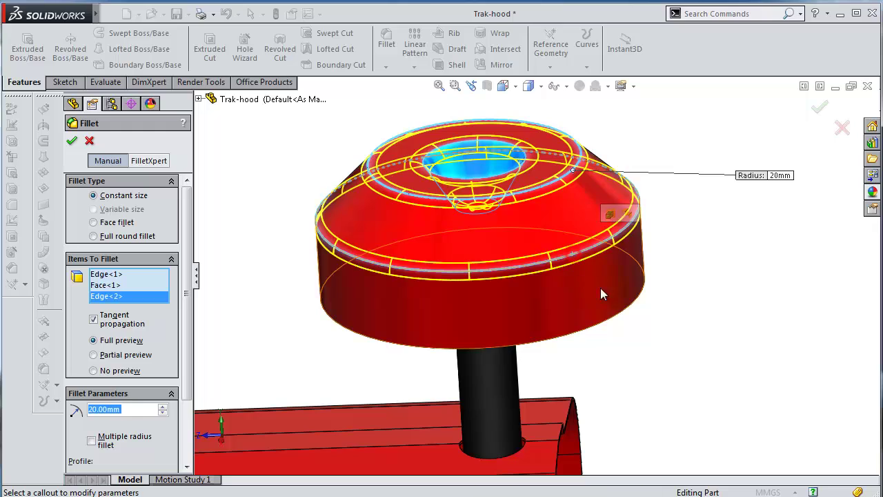
pyautogui.moveTo(600, 287); pyautogui.dragTo(620, 317, button='middle')
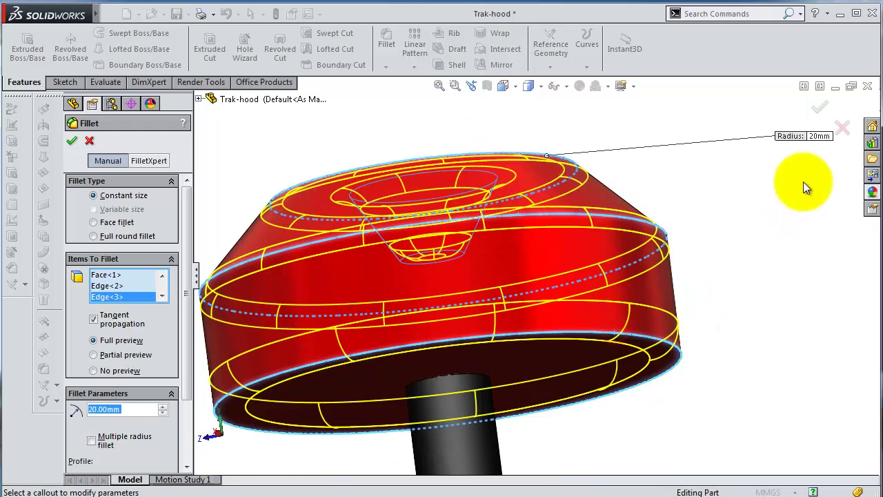
pyautogui.click(819, 106)
pyautogui.moveTo(670, 342)
pyautogui.mouseDown(button='middle')
pyautogui.moveTo(687, 354)
pyautogui.moveTo(542, 398)
pyautogui.mouseUp(button='middle')
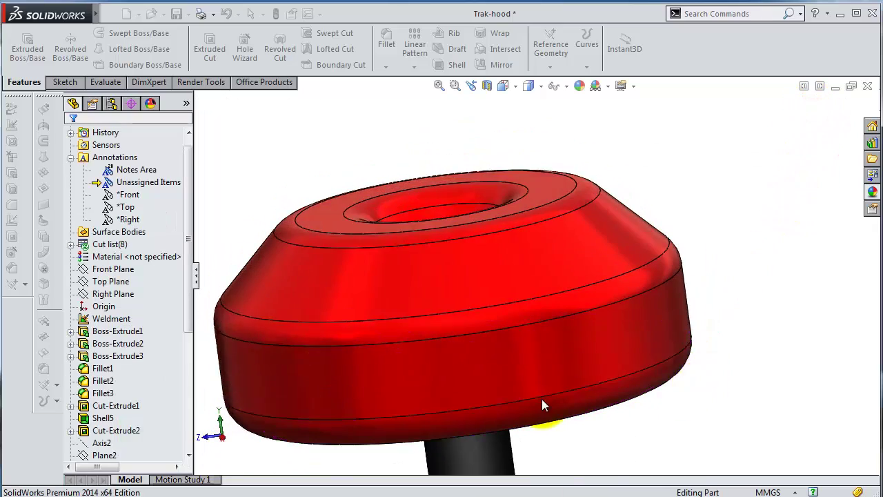
pyautogui.moveTo(189, 375); pyautogui.dragTo(199, 455)
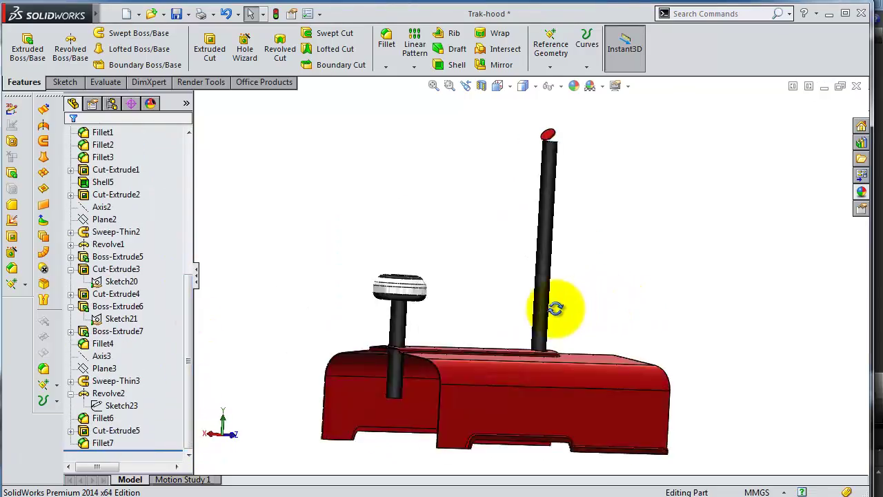
pyautogui.moveTo(556, 305)
pyautogui.mouseDown(button='middle')
pyautogui.moveTo(468, 338)
pyautogui.moveTo(420, 438)
pyautogui.moveTo(490, 488)
pyautogui.moveTo(390, 335)
pyautogui.moveTo(337, 205)
pyautogui.moveTo(285, 160)
pyautogui.moveTo(228, 153)
pyautogui.mouseUp(button='middle')
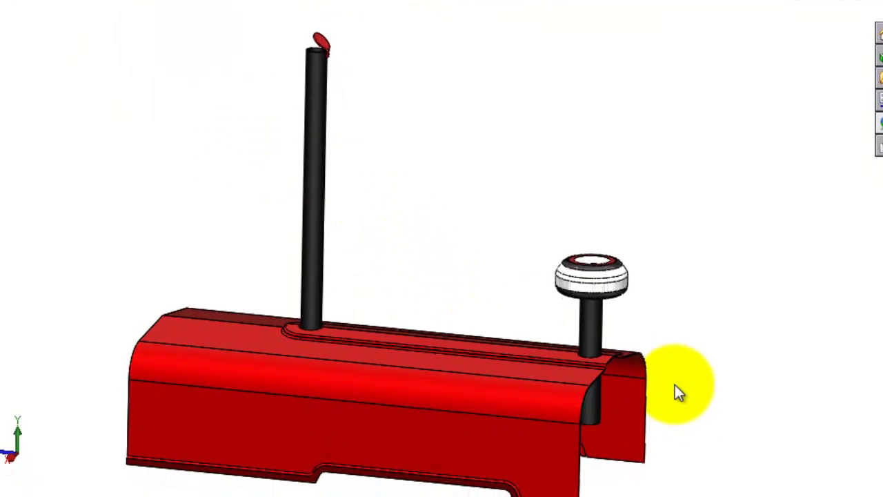